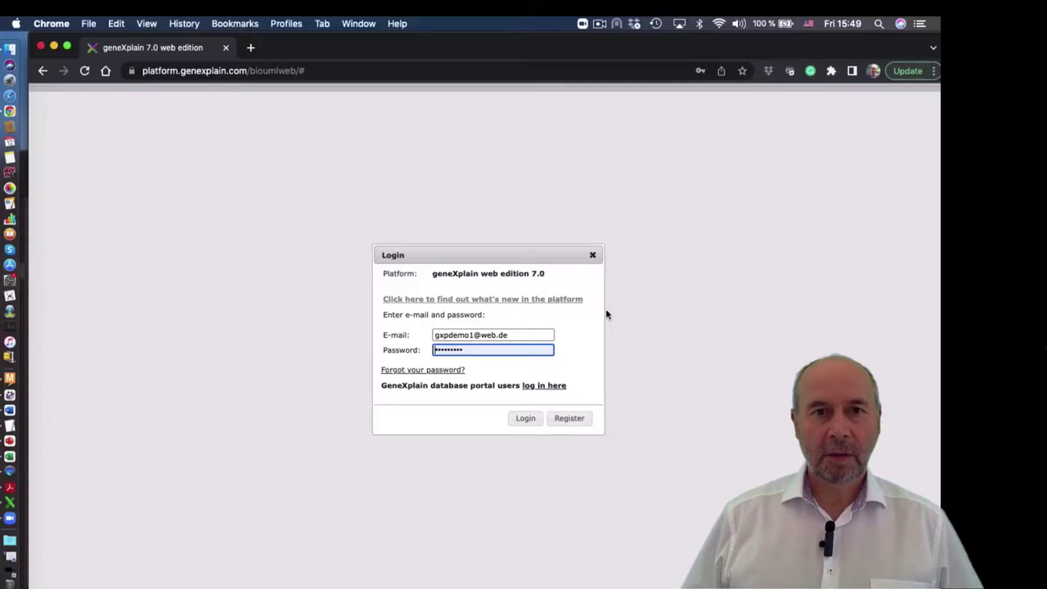
Step: Log in to the platform, dismiss the welcome message and select the Data folder of the SNP_Educational project
{"action": "left_click", "coordinate": [521, 419]}
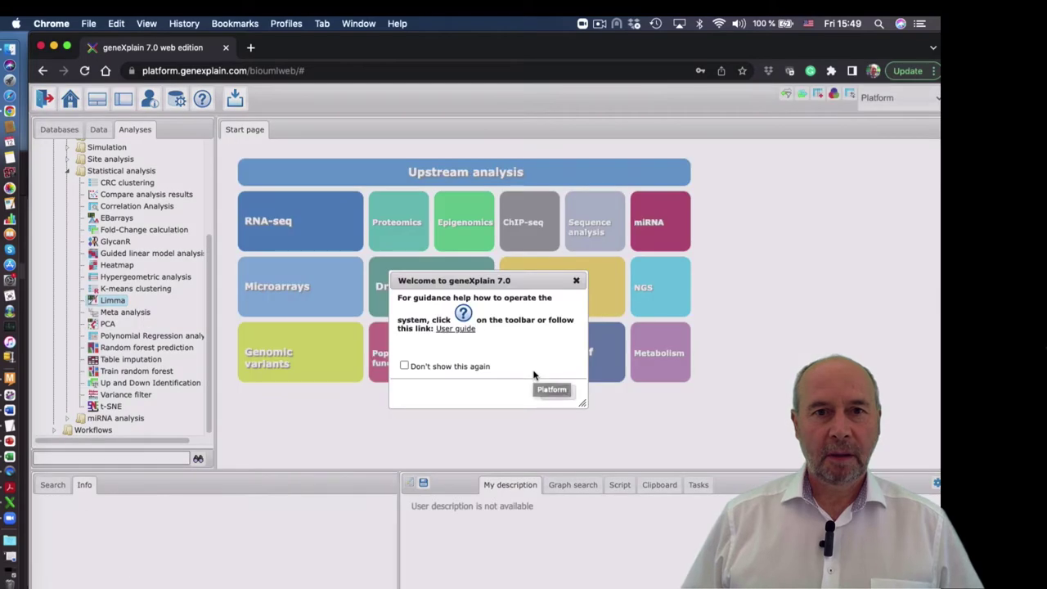
{"action": "left_click", "coordinate": [557, 391]}
{"action": "left_click", "coordinate": [98, 129]}
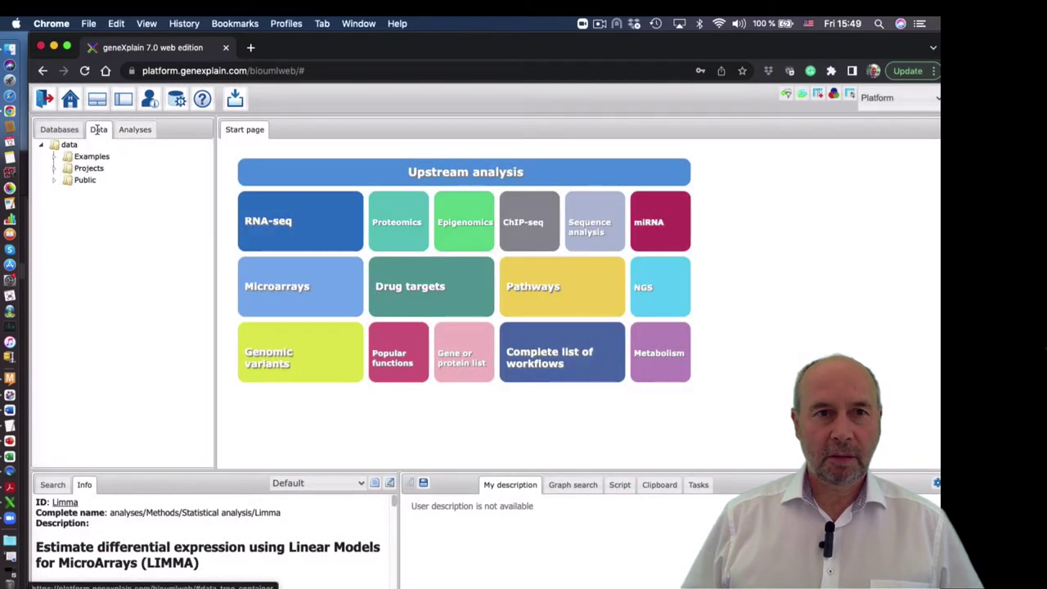
{"action": "left_click", "coordinate": [54, 168]}
{"action": "left_click", "coordinate": [68, 346]}
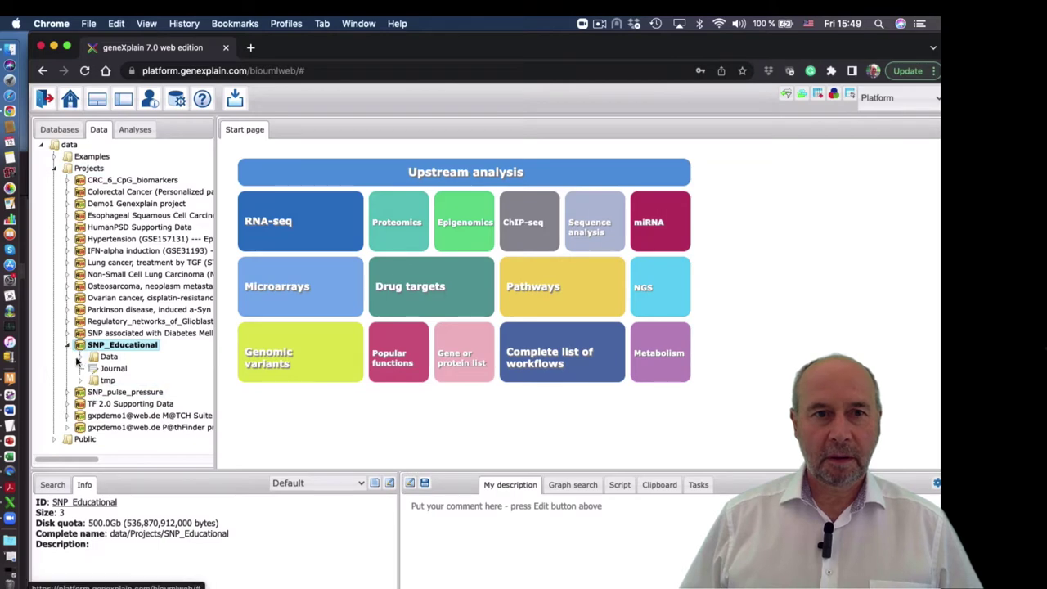
{"action": "left_click", "coordinate": [107, 357]}
Step: Choose SNP_Educational.xlsx from the computer as the file to import into the project's Data folder
{"action": "left_click", "coordinate": [235, 99]}
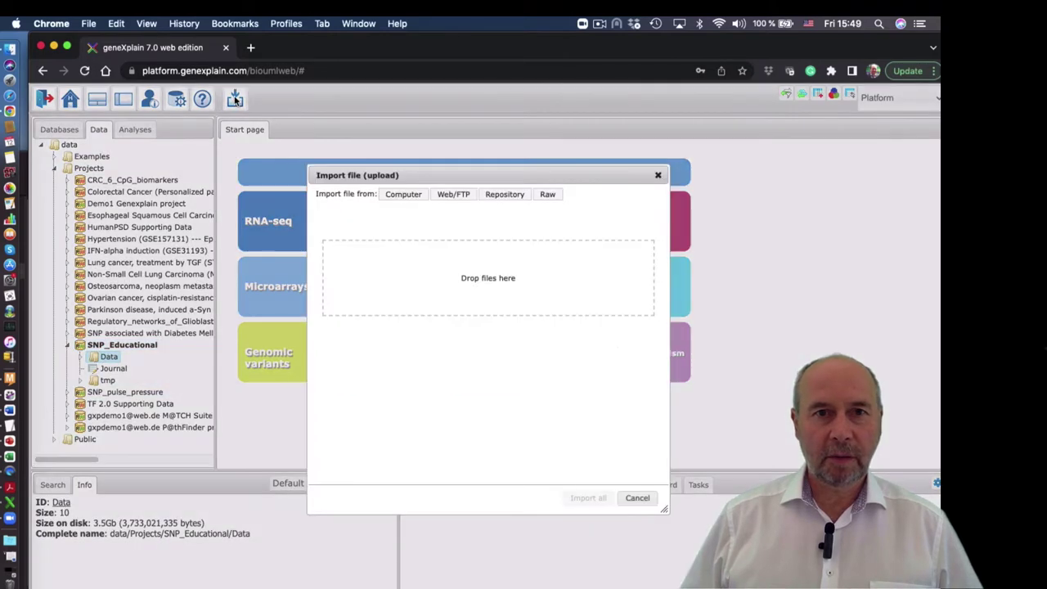
{"action": "left_click", "coordinate": [413, 199]}
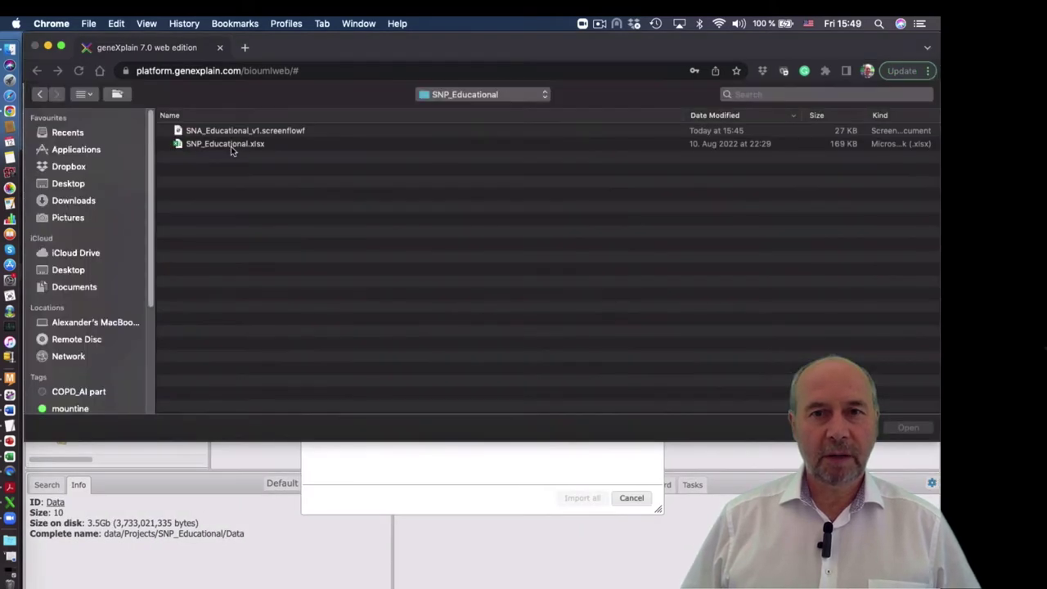
{"action": "left_click", "coordinate": [234, 144]}
{"action": "left_click", "coordinate": [907, 428]}
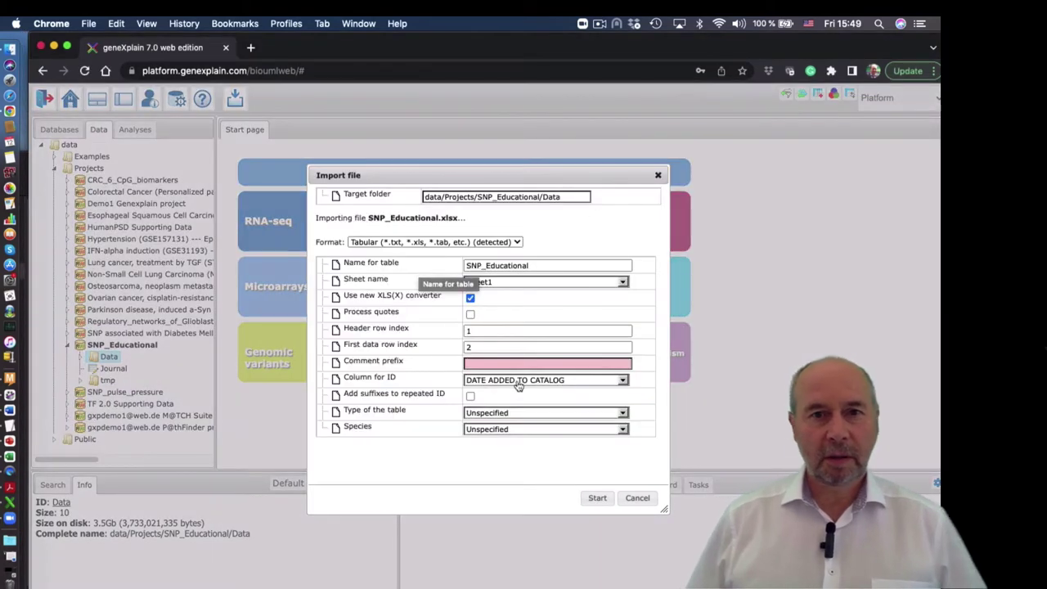
Step: Set the column holding the SNP rs identifiers as the ID column and start the table import
{"action": "left_click", "coordinate": [518, 381]}
{"action": "scroll", "coordinate": [560, 472], "scroll_direction": "down", "scroll_amount": 5}
{"action": "left_click", "coordinate": [491, 460]}
{"action": "left_click", "coordinate": [597, 497]}
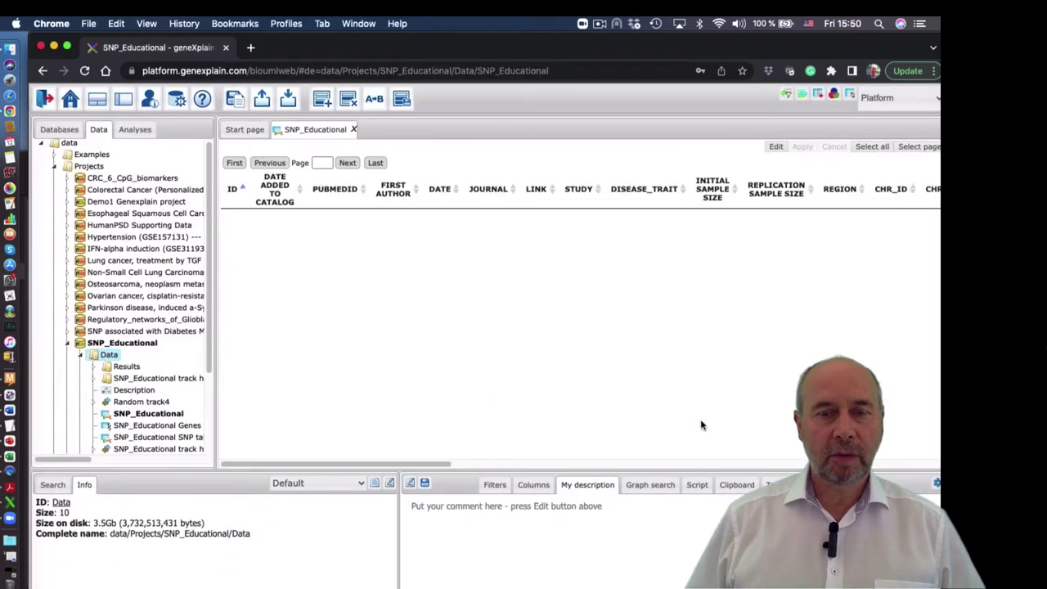
Step: Examine the columns of the imported SNP_Educational table, sorting it by P-VALUE, and select the table in the project tree
{"action": "scroll", "coordinate": [514, 464], "scroll_direction": "right", "scroll_amount": 10}
{"action": "left_click_drag", "start_coordinate": [753, 460], "coordinate": [935, 447]}
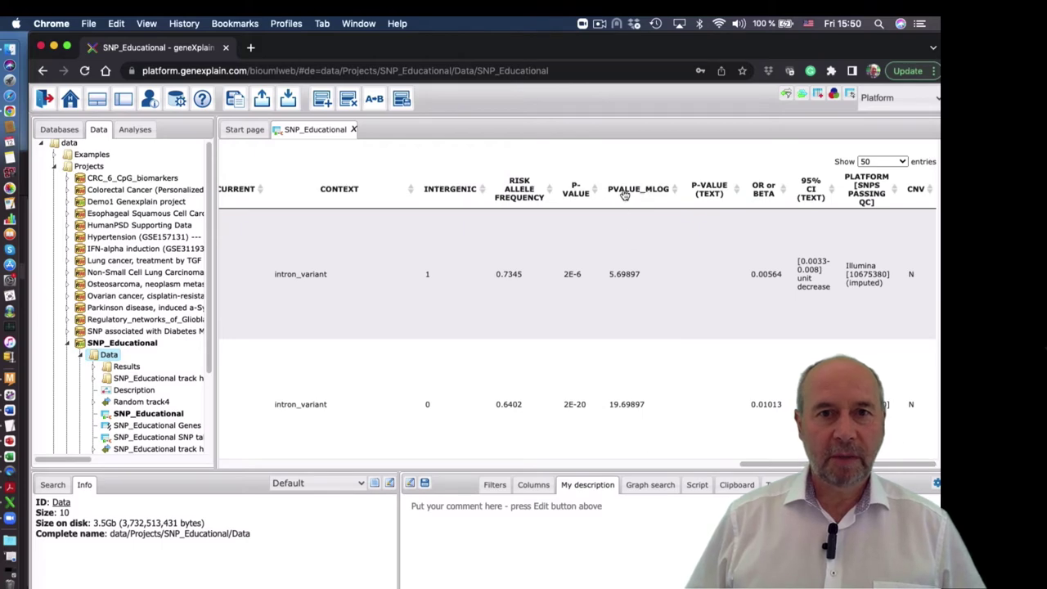
{"action": "left_click", "coordinate": [577, 193]}
{"action": "left_click_drag", "start_coordinate": [790, 469], "coordinate": [245, 471]}
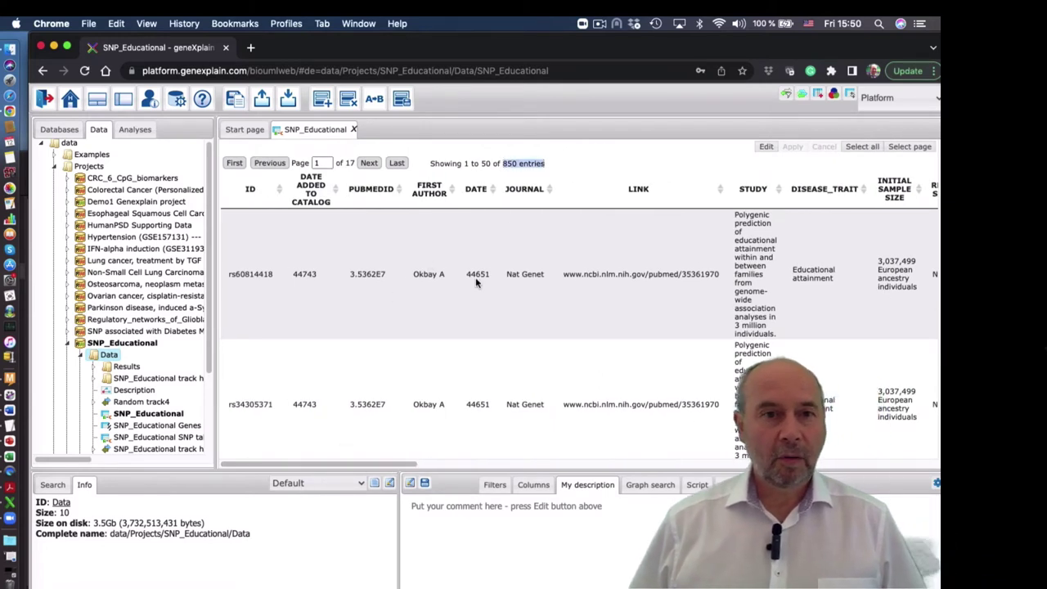
{"action": "left_click_drag", "start_coordinate": [216, 385], "coordinate": [219, 386]}
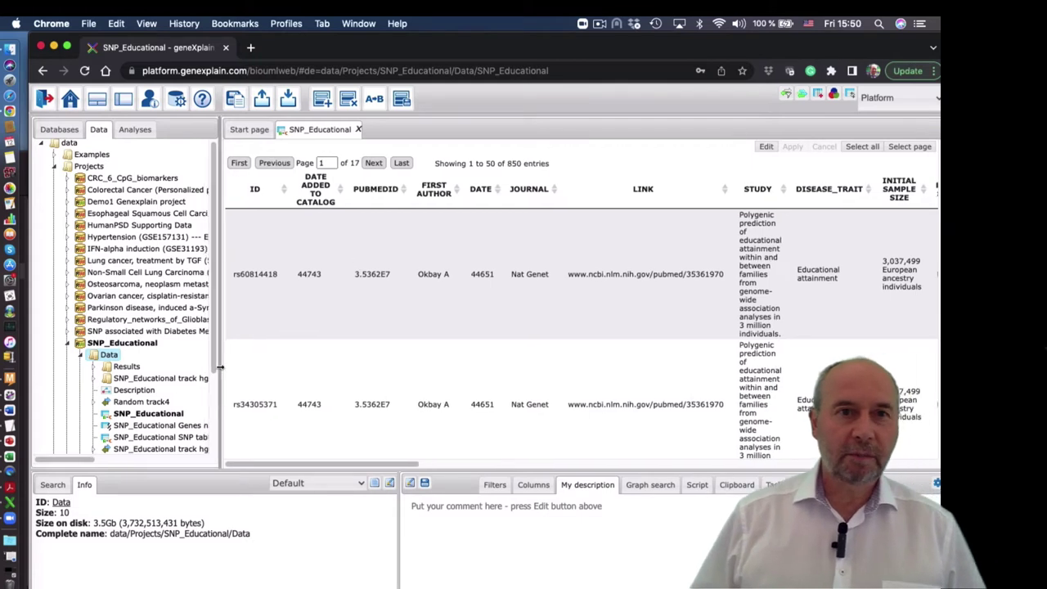
{"action": "left_click", "coordinate": [151, 413]}
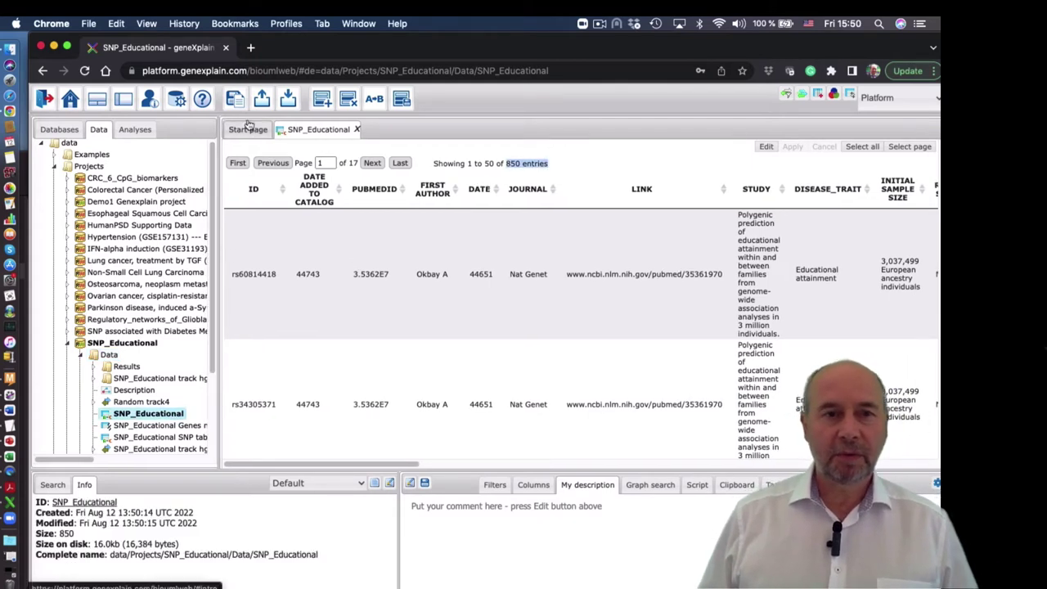
Step: Open the Convert table to track method from the Data manipulation analyses and set the SNP_Educational table as its input
{"action": "left_click", "coordinate": [135, 131]}
{"action": "left_click", "coordinate": [68, 189]}
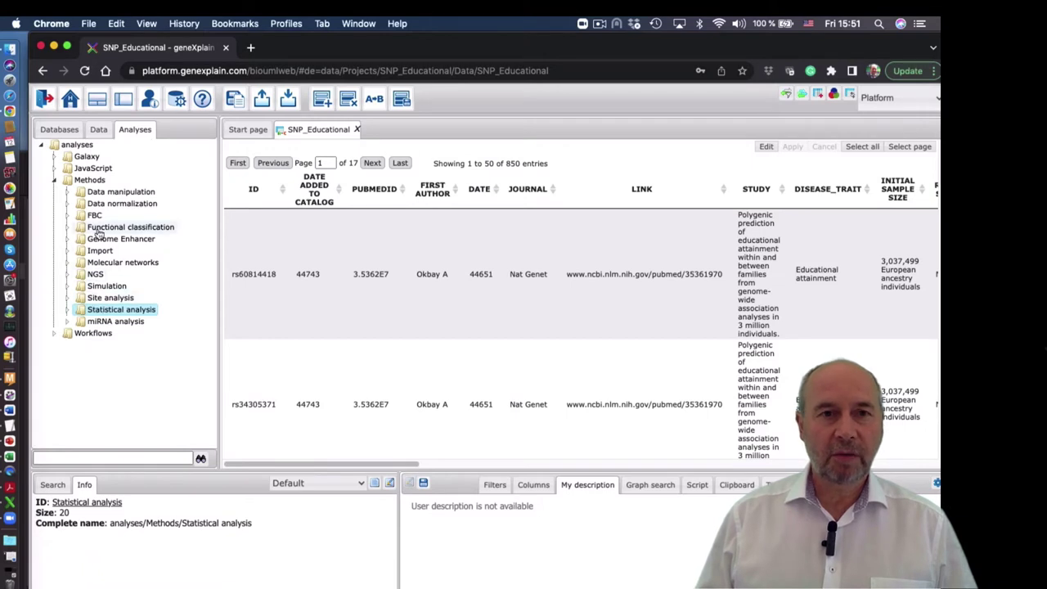
{"action": "left_click", "coordinate": [70, 193]}
{"action": "left_click_drag", "start_coordinate": [219, 282], "coordinate": [297, 284]}
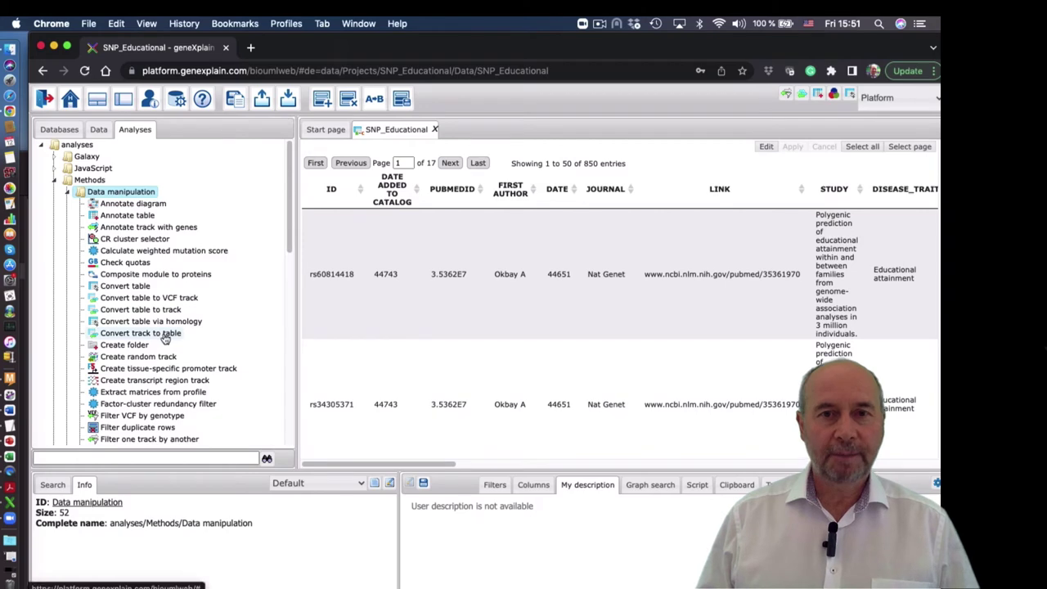
{"action": "left_click", "coordinate": [160, 311]}
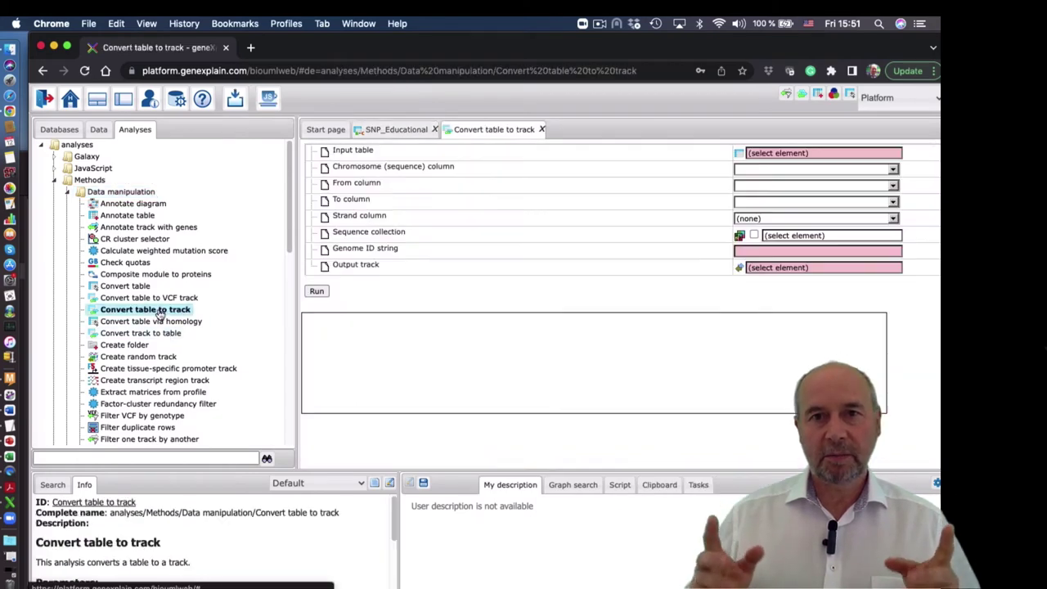
{"action": "left_click_drag", "start_coordinate": [392, 137], "coordinate": [805, 157]}
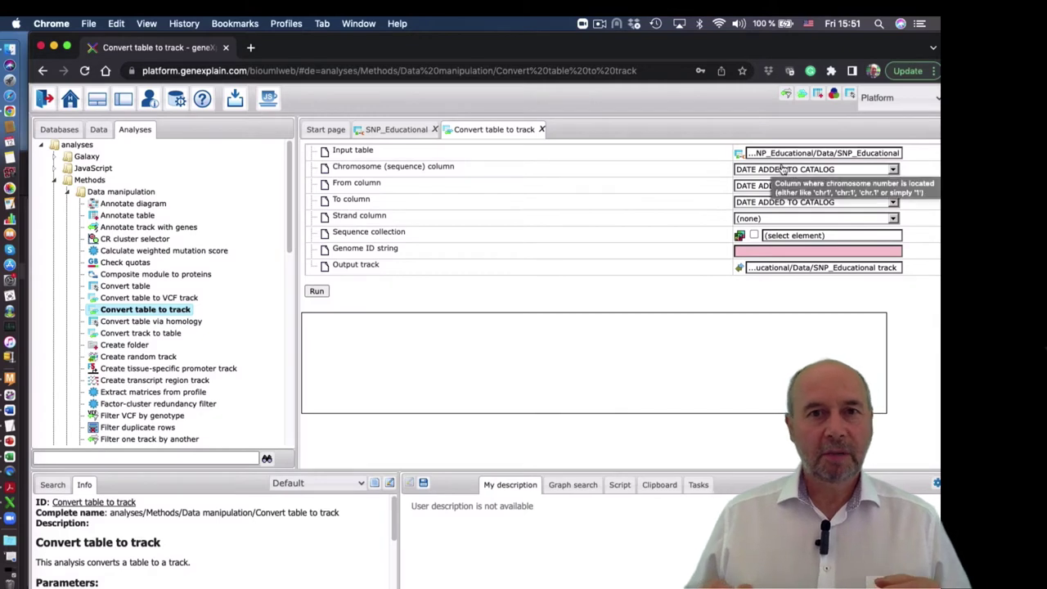
Step: Change the type of the CHR_ID column in the SNP_Educational table to Text and apply the change
{"action": "left_click", "coordinate": [396, 133]}
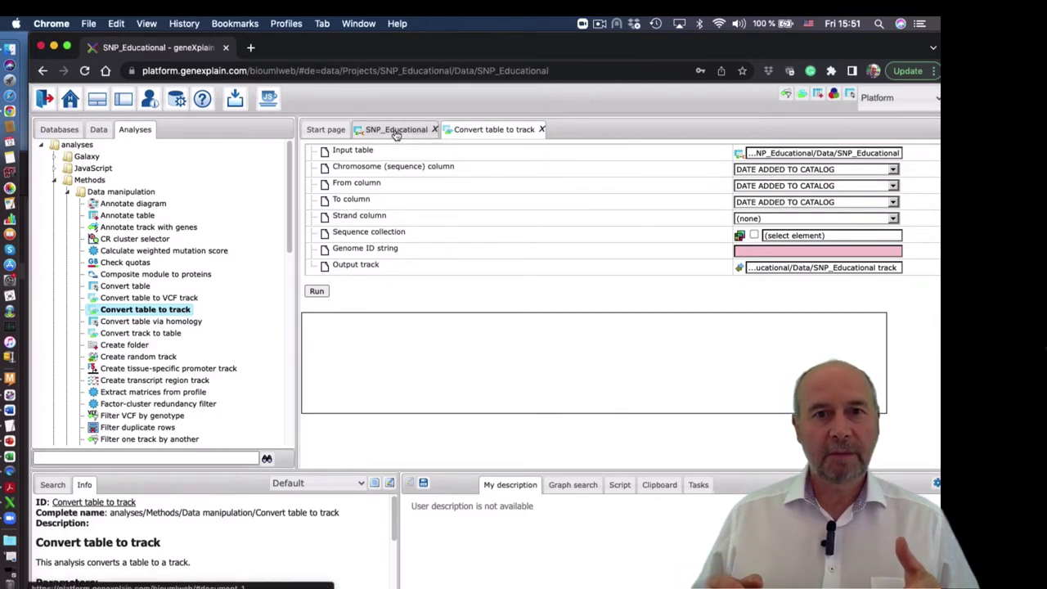
{"action": "left_click_drag", "start_coordinate": [500, 469], "coordinate": [499, 299]}
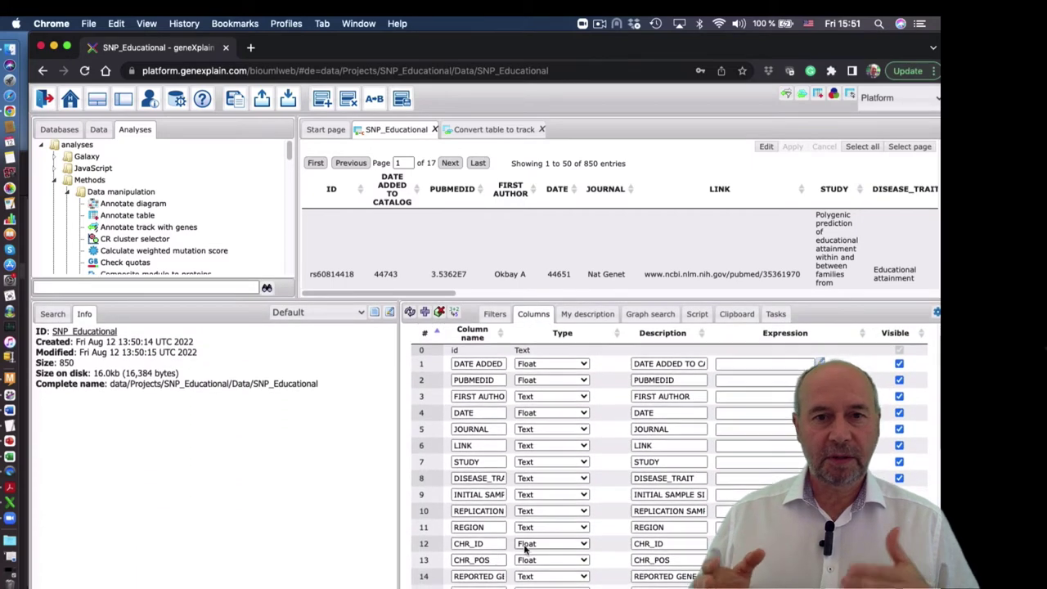
{"action": "left_click", "coordinate": [526, 544]}
{"action": "left_click", "coordinate": [542, 579]}
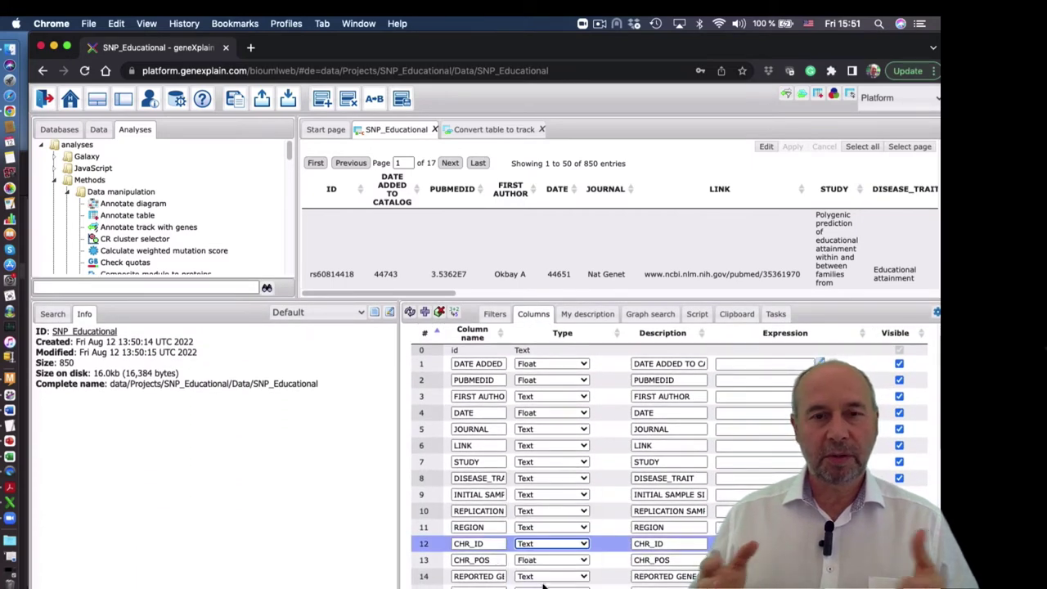
{"action": "left_click", "coordinate": [410, 312]}
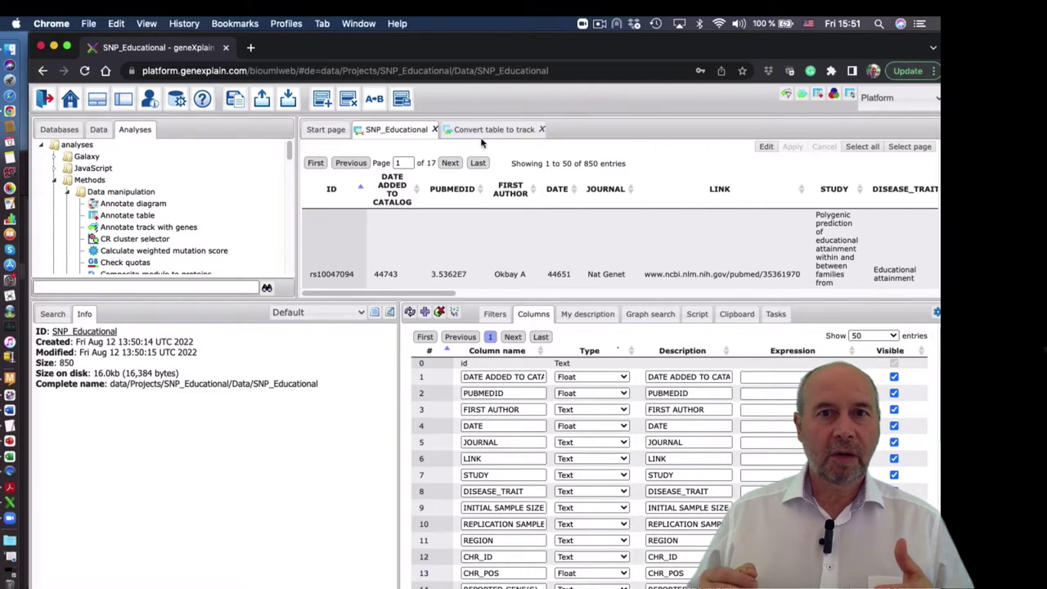
Step: In Convert table to track, set the chromosome column to CHR_ID and both the From and To columns to CHR_POS
{"action": "left_click", "coordinate": [487, 129]}
{"action": "left_click_drag", "start_coordinate": [450, 298], "coordinate": [450, 470]}
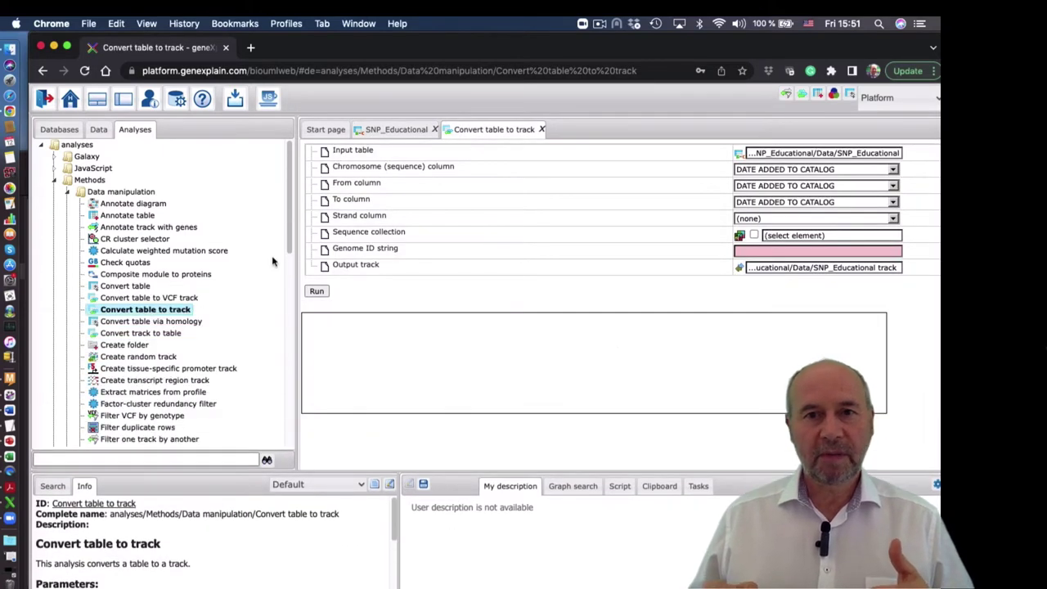
{"action": "left_click", "coordinate": [816, 170]}
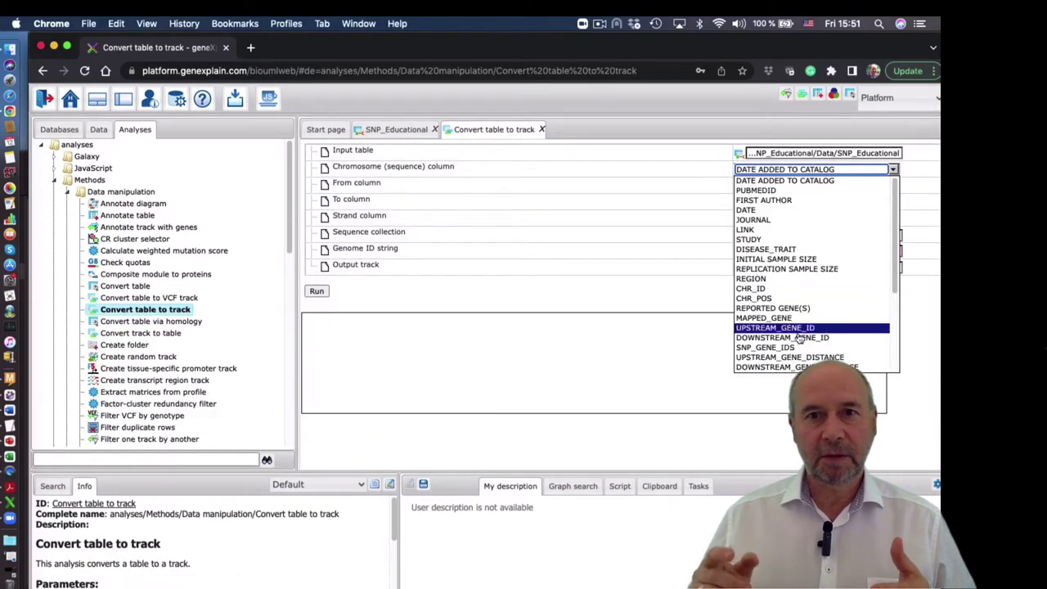
{"action": "left_click", "coordinate": [779, 289]}
{"action": "left_click", "coordinate": [810, 186]}
{"action": "left_click", "coordinate": [784, 210]}
{"action": "left_click", "coordinate": [783, 205]}
{"action": "left_click", "coordinate": [772, 237]}
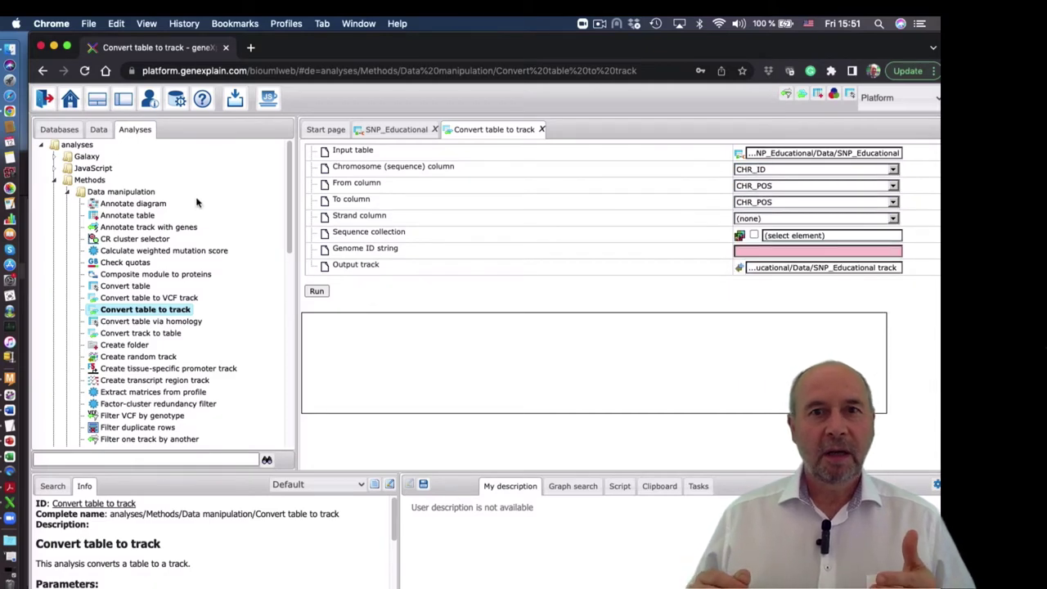
Step: Set the sequence collection to chromosomes GRCh38 from EnsemblHuman104 and run the table-to-track conversion
{"action": "left_click", "coordinate": [59, 129]}
{"action": "left_click", "coordinate": [54, 215]}
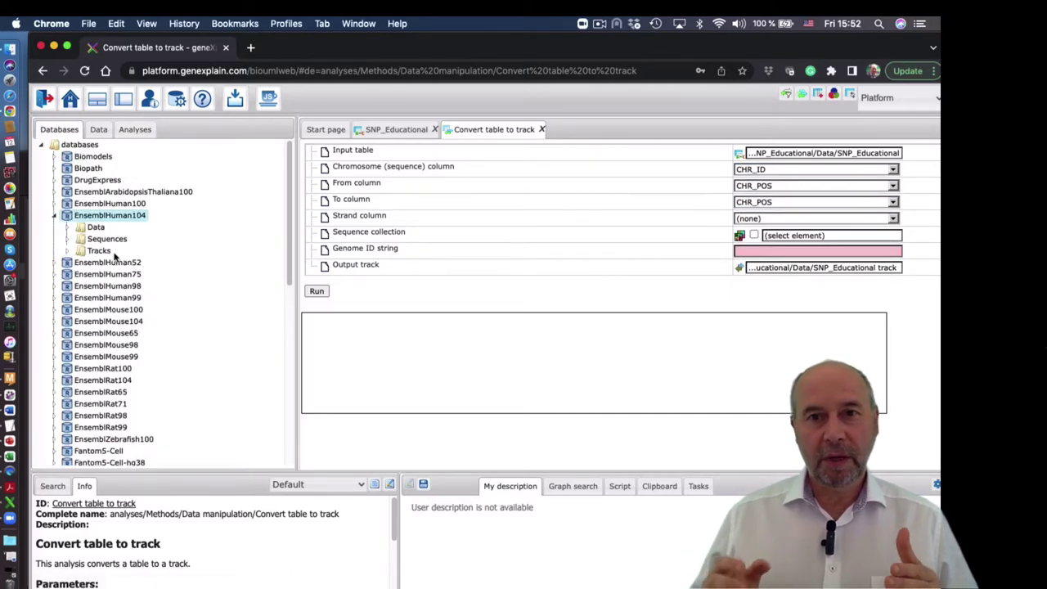
{"action": "left_click", "coordinate": [67, 239]}
{"action": "left_click_drag", "start_coordinate": [141, 250], "coordinate": [818, 236]}
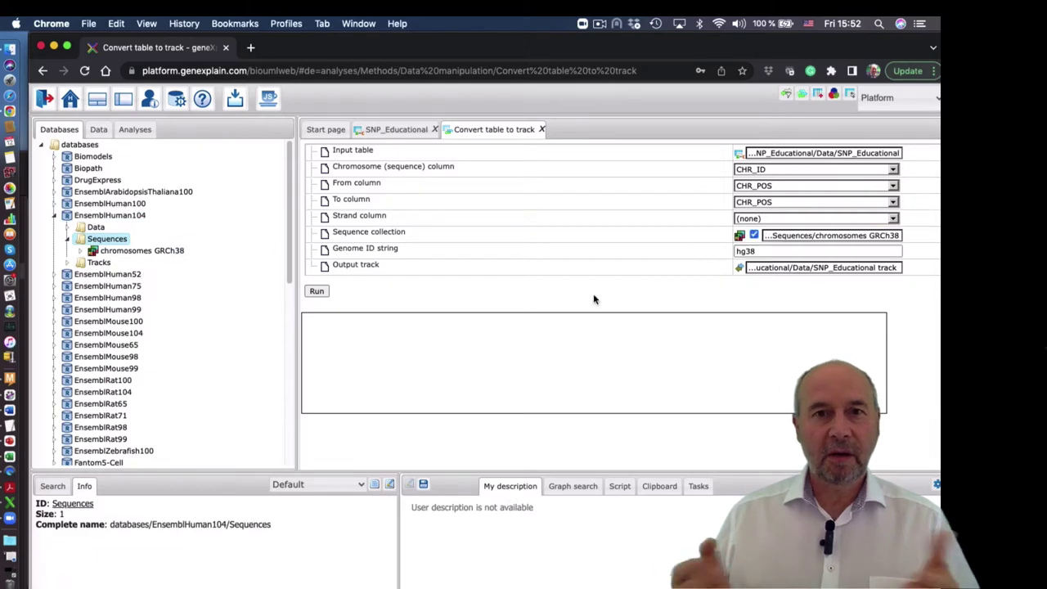
{"action": "left_click", "coordinate": [316, 292]}
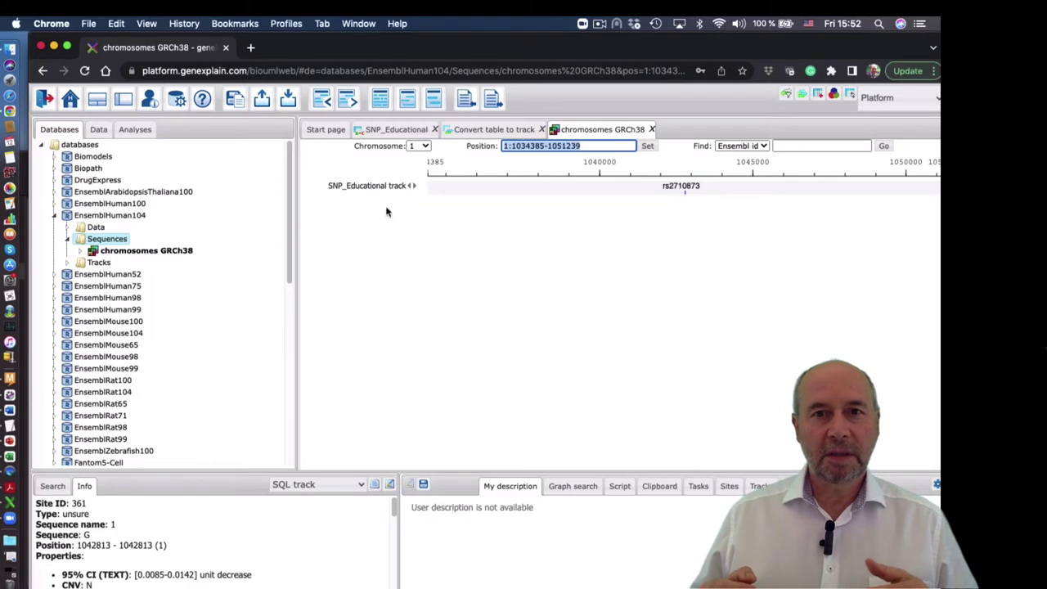
Step: Add the EnsemblHuman104 Genes track to the genome view and show a wider, neighbouring region of chromosome 1
{"action": "left_click", "coordinate": [67, 263]}
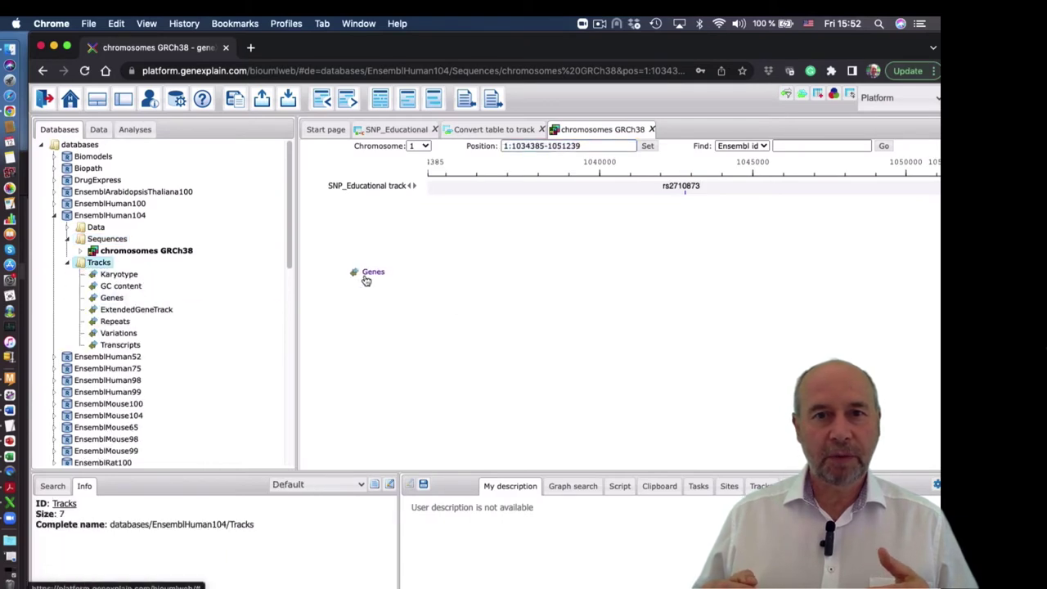
{"action": "left_click_drag", "start_coordinate": [365, 280], "coordinate": [360, 271]}
{"action": "left_click", "coordinate": [322, 99]}
{"action": "left_click", "coordinate": [322, 99]}
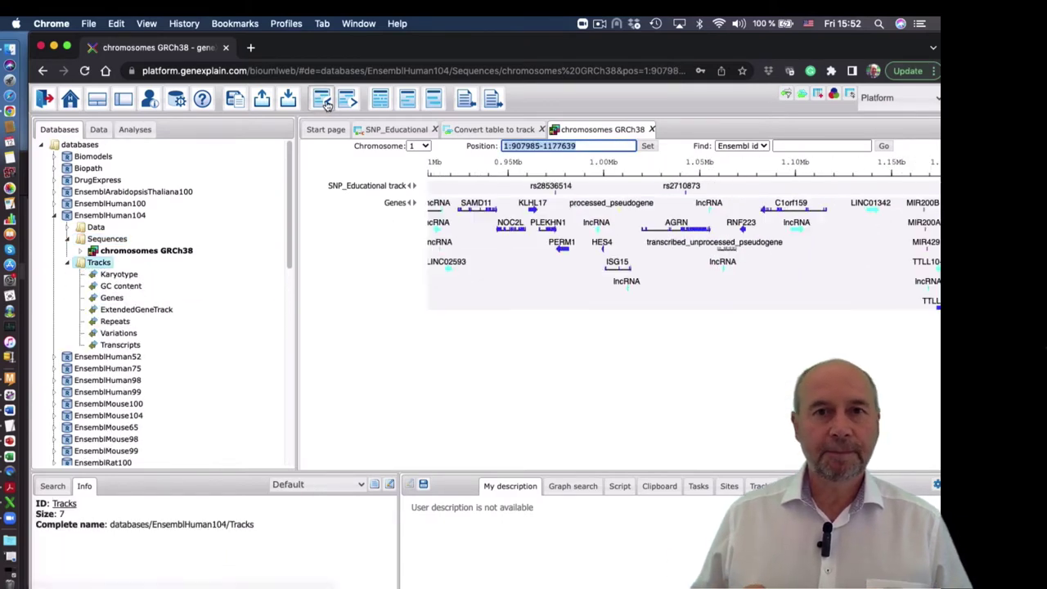
{"action": "left_click_drag", "start_coordinate": [641, 237], "coordinate": [827, 237]}
Step: Set SNP_Educational track from the project's Data folder as the source track of the Process track with sites analysis
{"action": "left_click", "coordinate": [98, 130]}
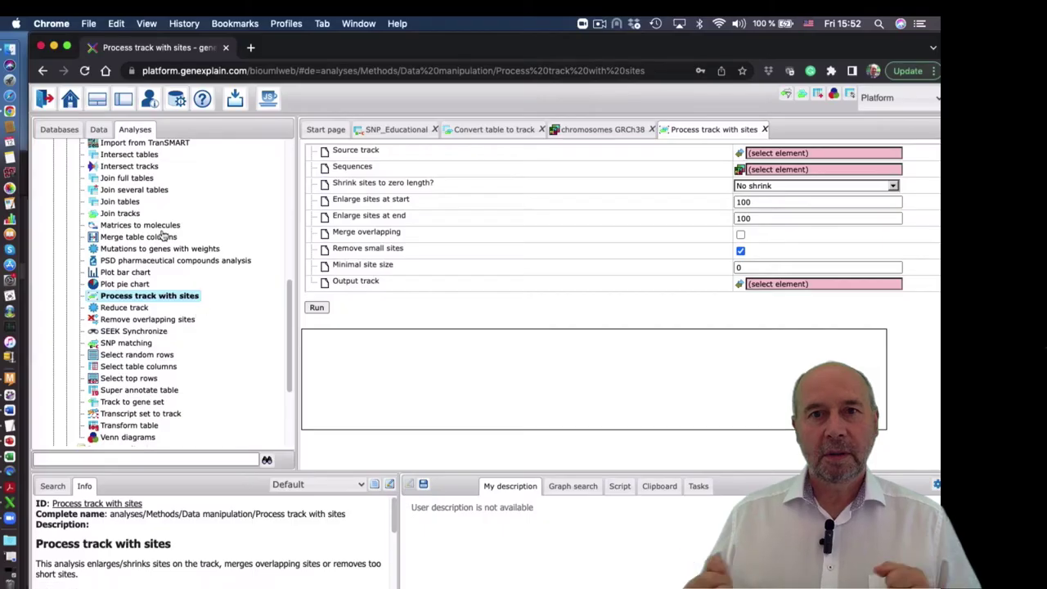
{"action": "left_click", "coordinate": [98, 129]}
{"action": "scroll", "coordinate": [183, 369], "scroll_direction": "down", "scroll_amount": 5}
{"action": "left_click", "coordinate": [155, 332]}
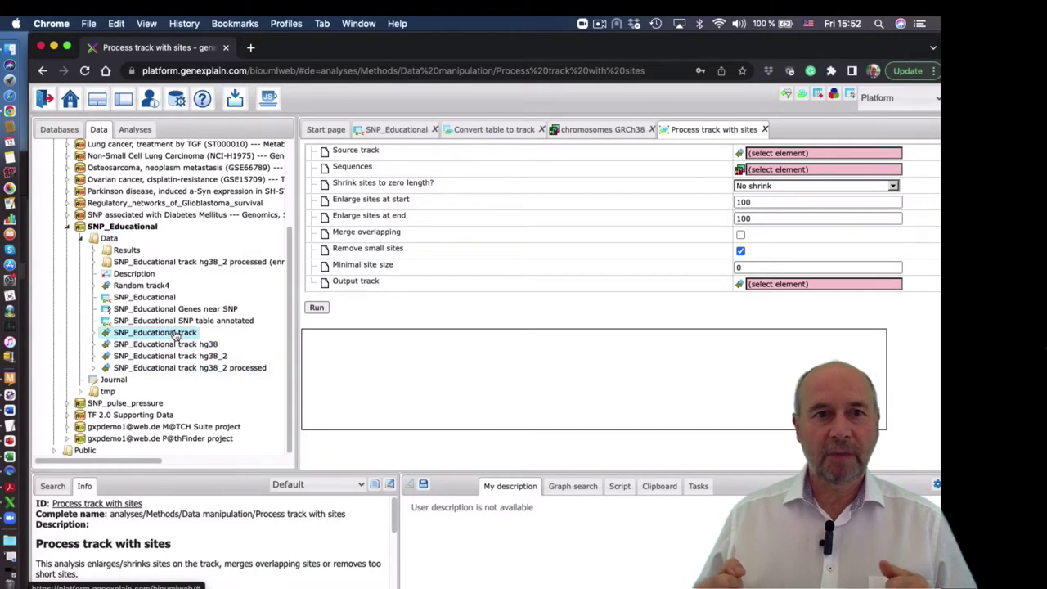
{"action": "left_click_drag", "start_coordinate": [155, 332], "coordinate": [832, 152]}
Step: Set the site enlargement to 150 at both the start and the end, and enable merging of overlapping sites
{"action": "double_click", "coordinate": [834, 202]}
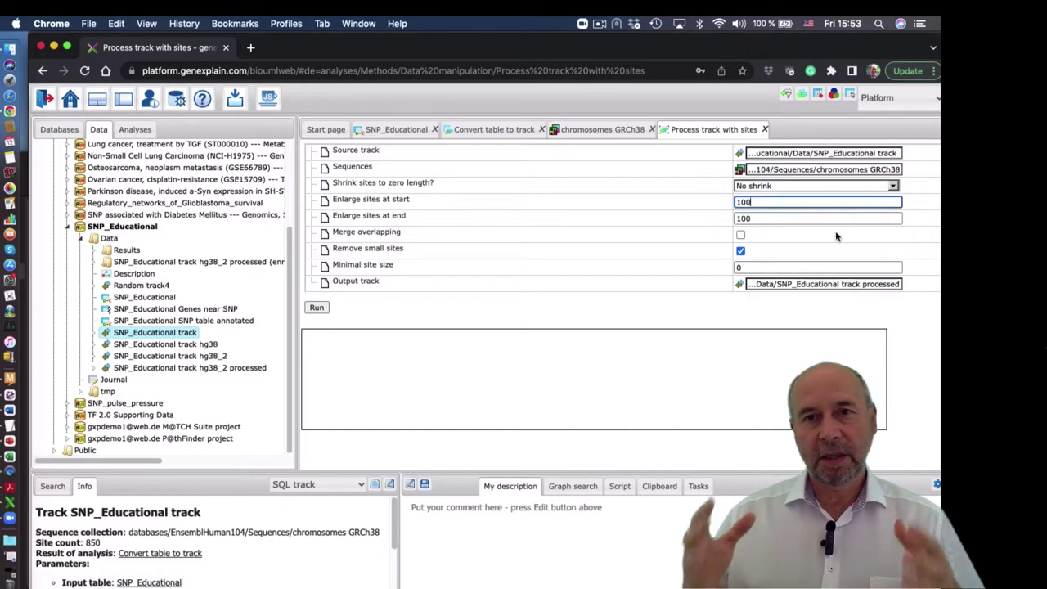
{"action": "type", "text": "1"}
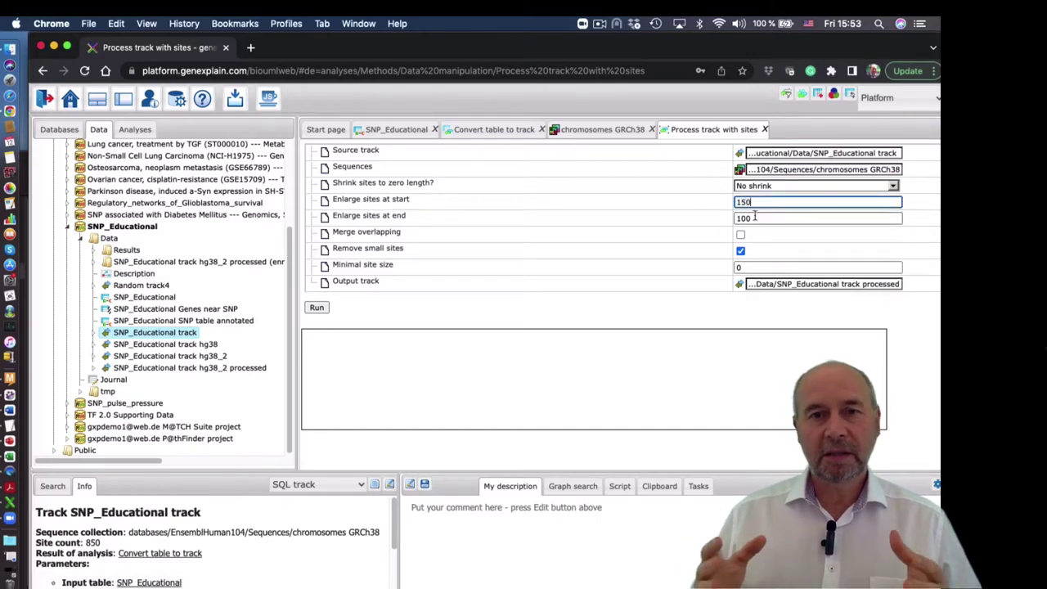
{"action": "double_click", "coordinate": [754, 219]}
{"action": "type", "text": "10"}
{"action": "type", "text": "50"}
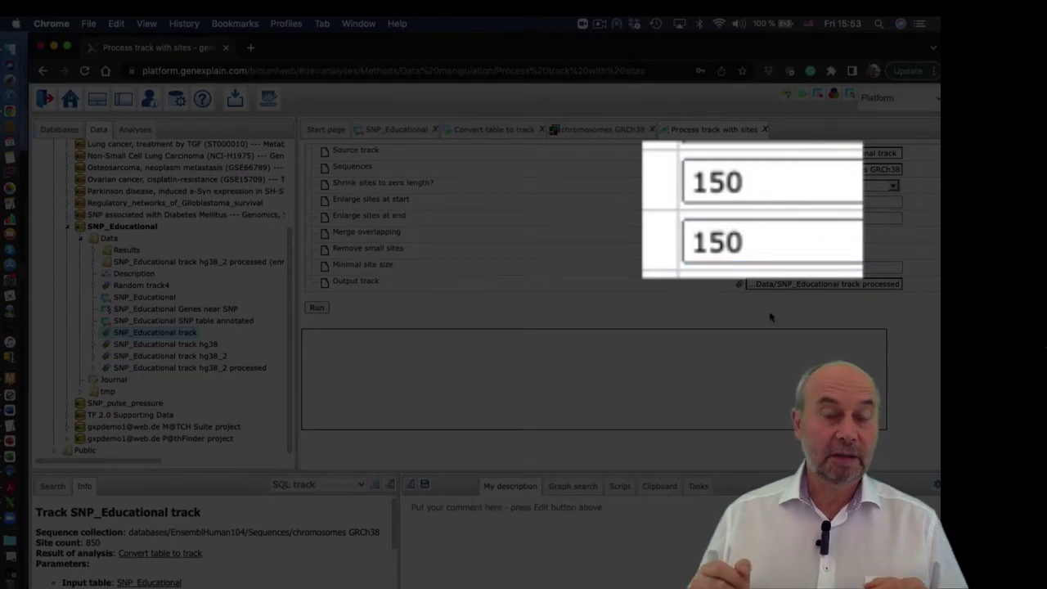
Step: Name the output track "SNP_Educational track 300" in the project's Data folder and run the analysis
{"action": "left_click", "coordinate": [781, 284]}
{"action": "left_click", "coordinate": [496, 419]}
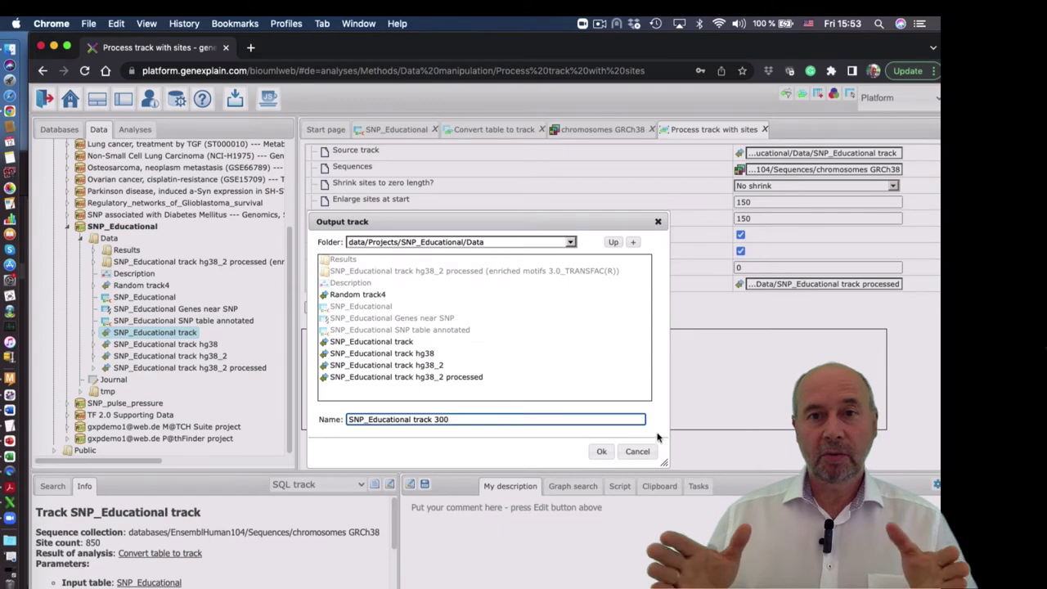
{"action": "left_click", "coordinate": [601, 451]}
{"action": "key", "text": "Return"}
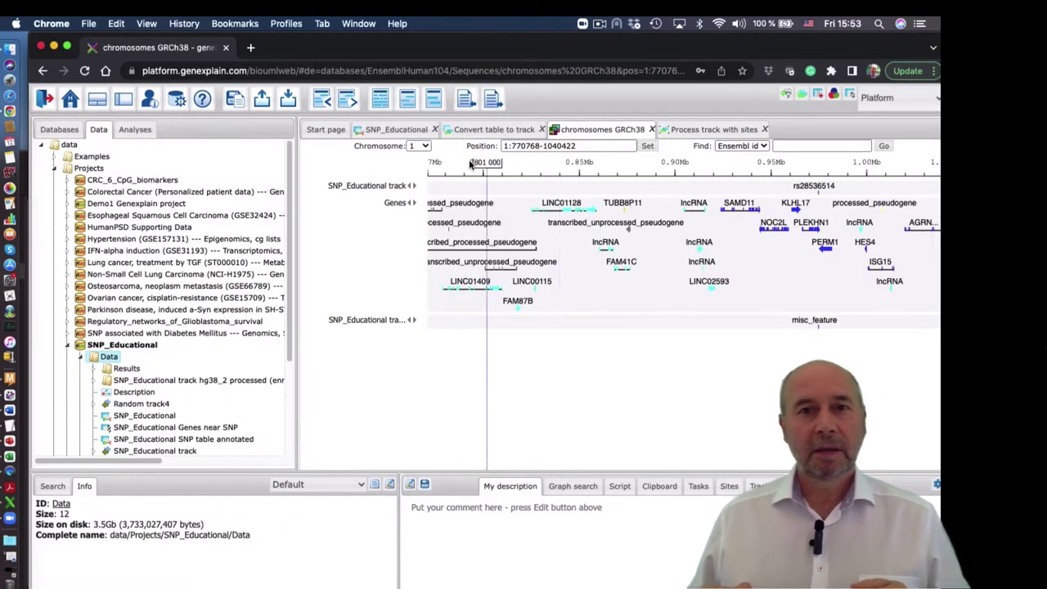
Step: Magnify the chromosome 1 view around rs28536514 and inspect the enlarged site beneath it
{"action": "left_click", "coordinate": [348, 99]}
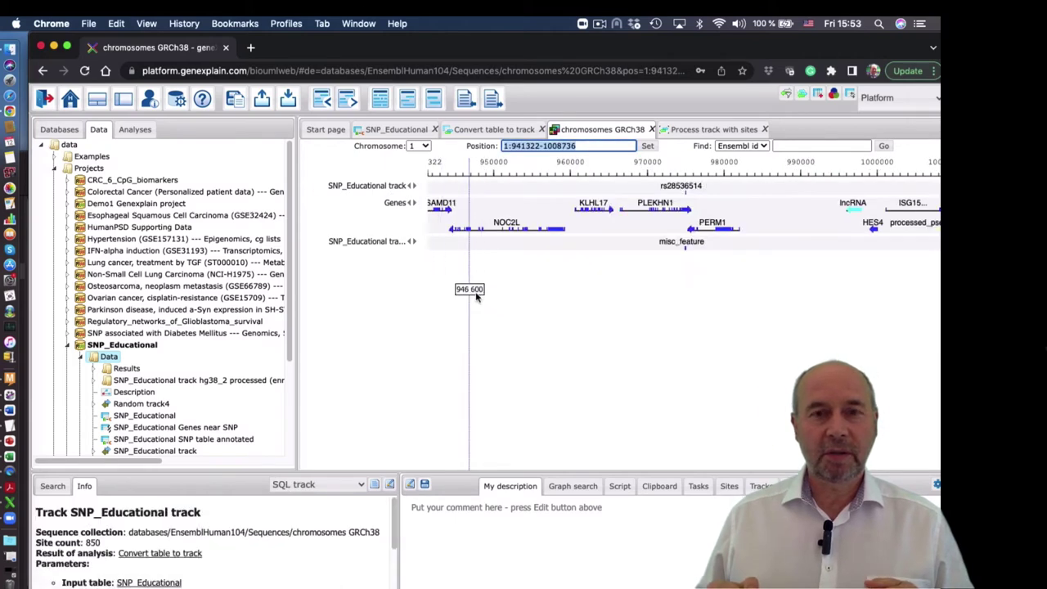
{"action": "double_click", "coordinate": [685, 244]}
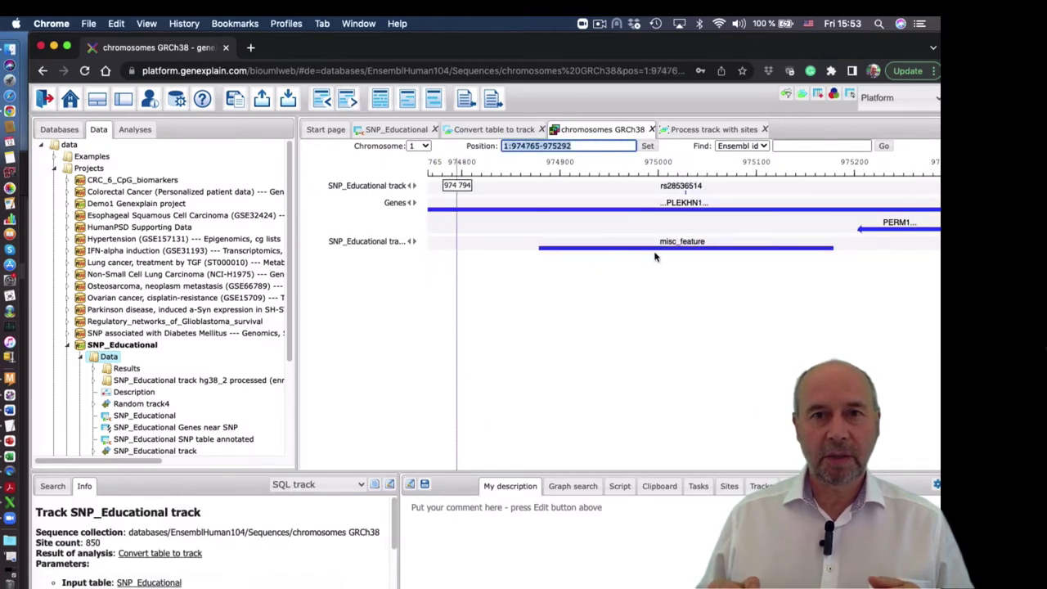
Step: Open the Create random track analysis and set SNP_Educational track 300 from the project's Data folder as its input track
{"action": "left_click", "coordinate": [135, 129]}
{"action": "scroll", "coordinate": [188, 270], "scroll_direction": "up", "scroll_amount": 3}
{"action": "double_click", "coordinate": [139, 182]}
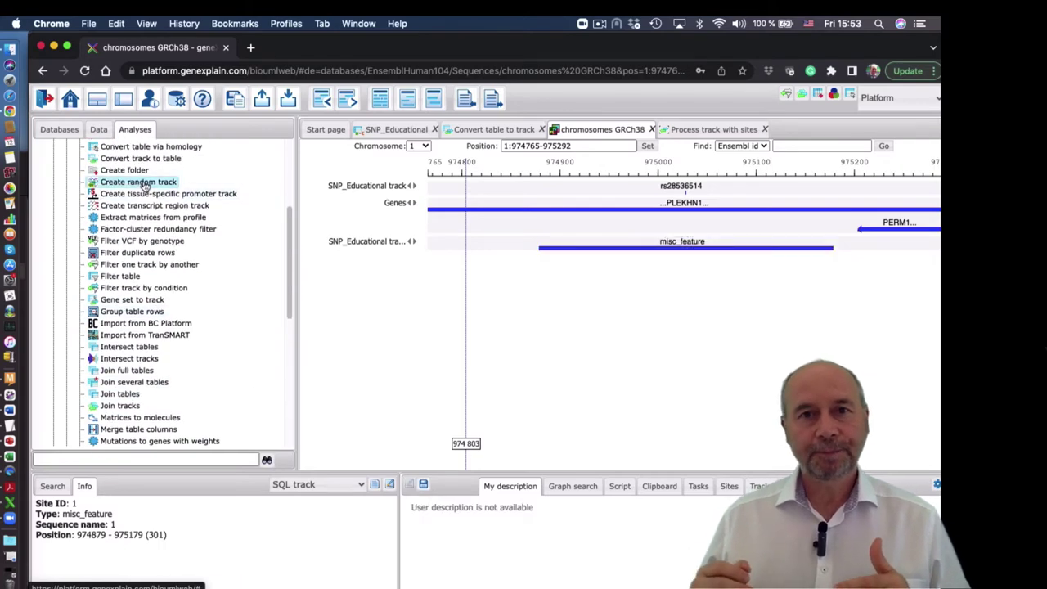
{"action": "left_click", "coordinate": [98, 129]}
{"action": "scroll", "coordinate": [175, 438], "scroll_direction": "up", "scroll_amount": 2}
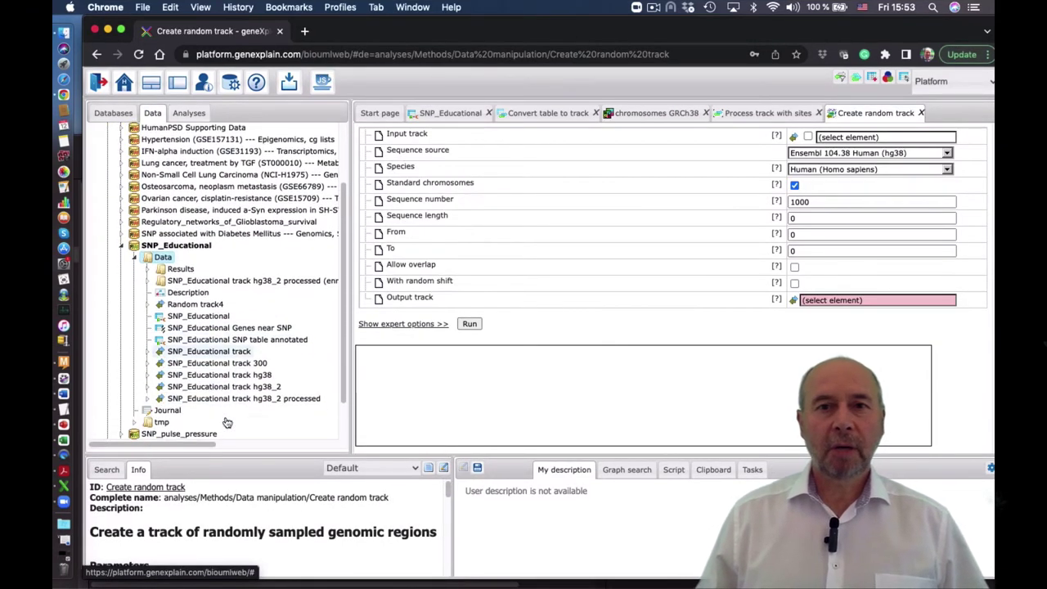
{"action": "left_click_drag", "start_coordinate": [245, 362], "coordinate": [826, 138]}
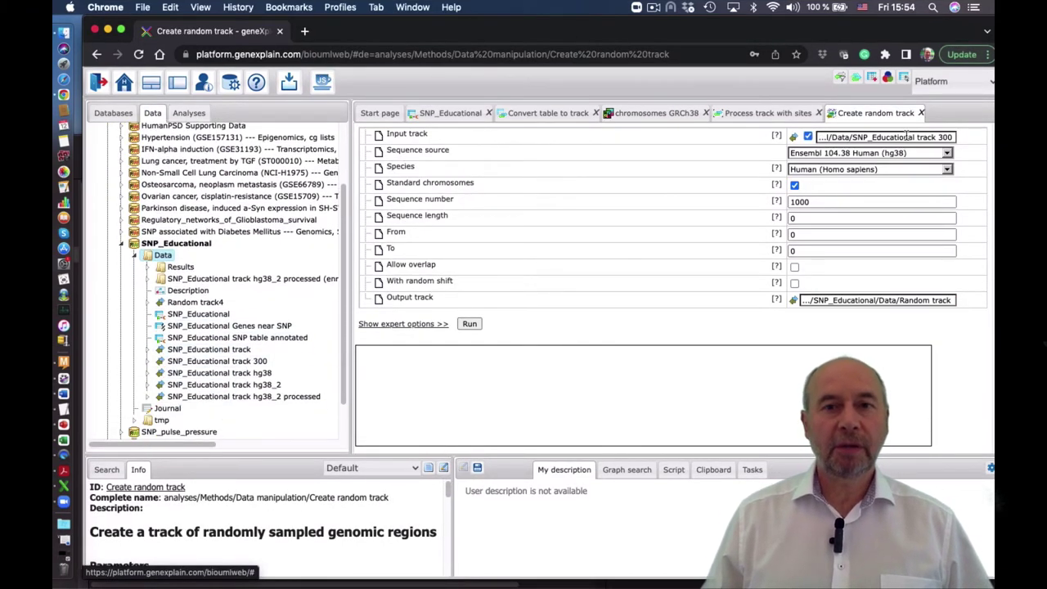
Step: Set the random track's sequence number to 2000 and its range from -5000 to -4700, with random shift enabled
{"action": "left_click", "coordinate": [797, 201]}
{"action": "key", "text": "BackSpace"}
{"action": "type", "text": "2"}
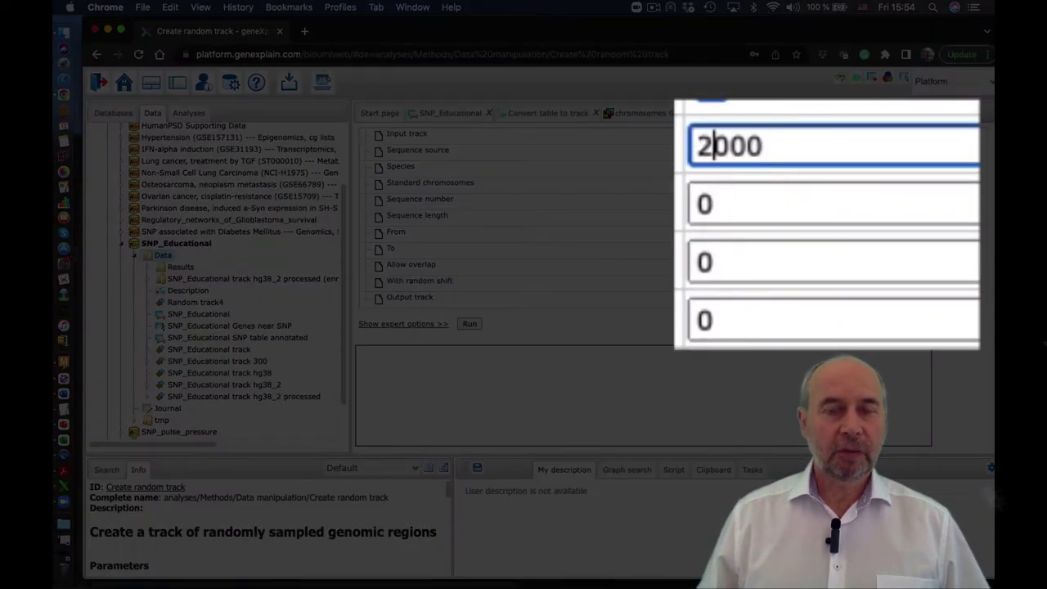
{"action": "left_click", "coordinate": [754, 214]}
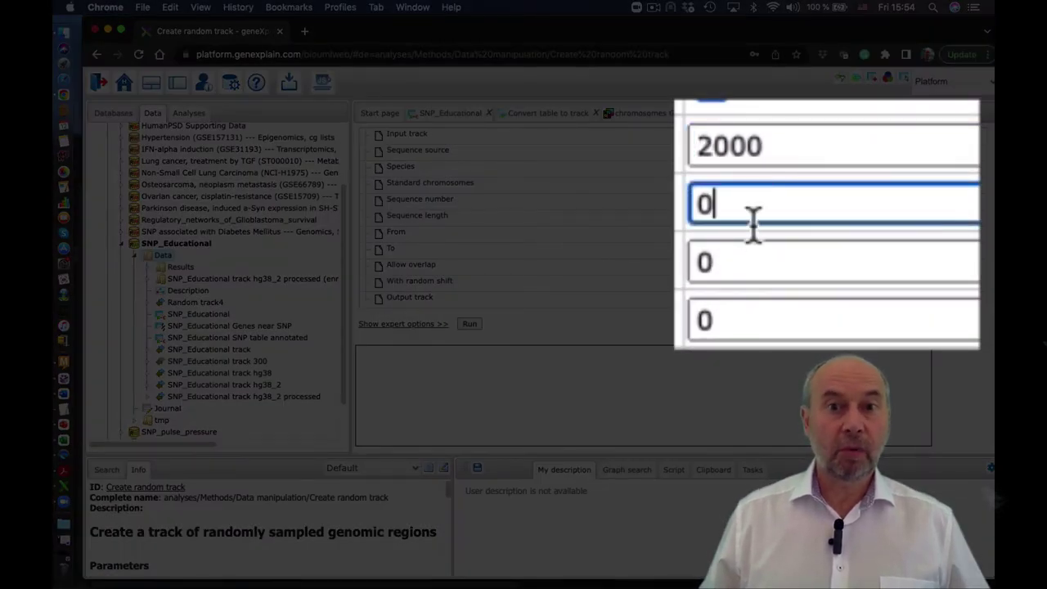
{"action": "left_click", "coordinate": [746, 266]}
{"action": "key", "text": "BackSpace"}
{"action": "type", "text": "-"}
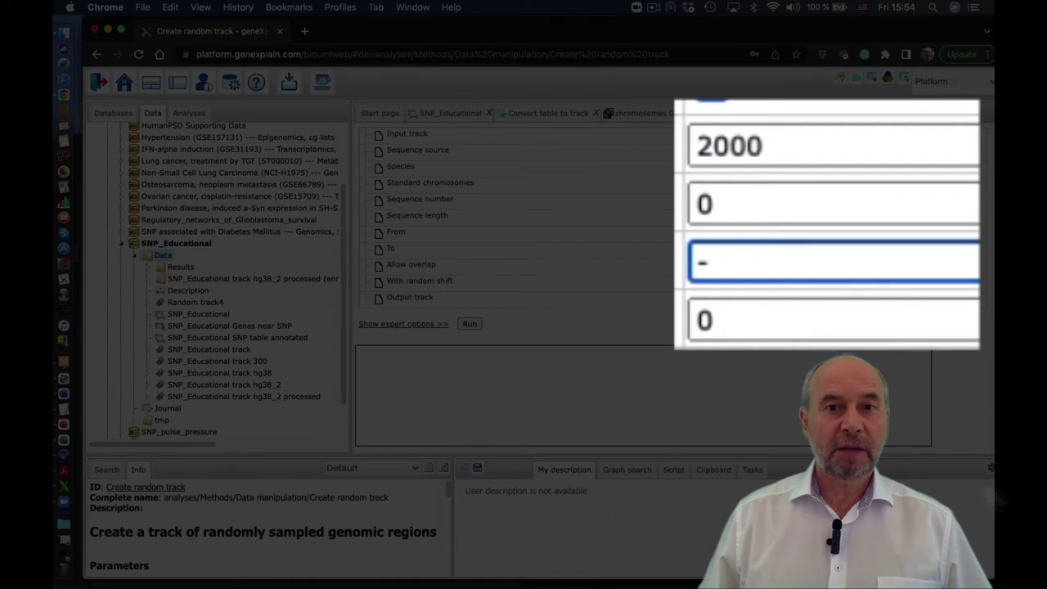
{"action": "type", "text": "5000"}
{"action": "left_click", "coordinate": [727, 313]}
{"action": "key", "text": "BackSpace"}
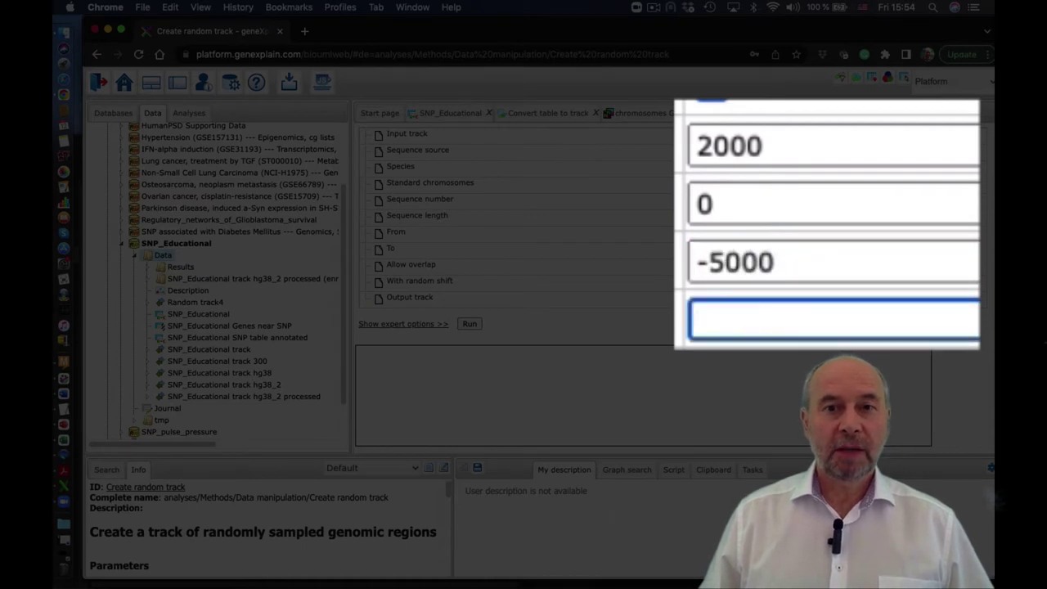
{"action": "type", "text": "-4700"}
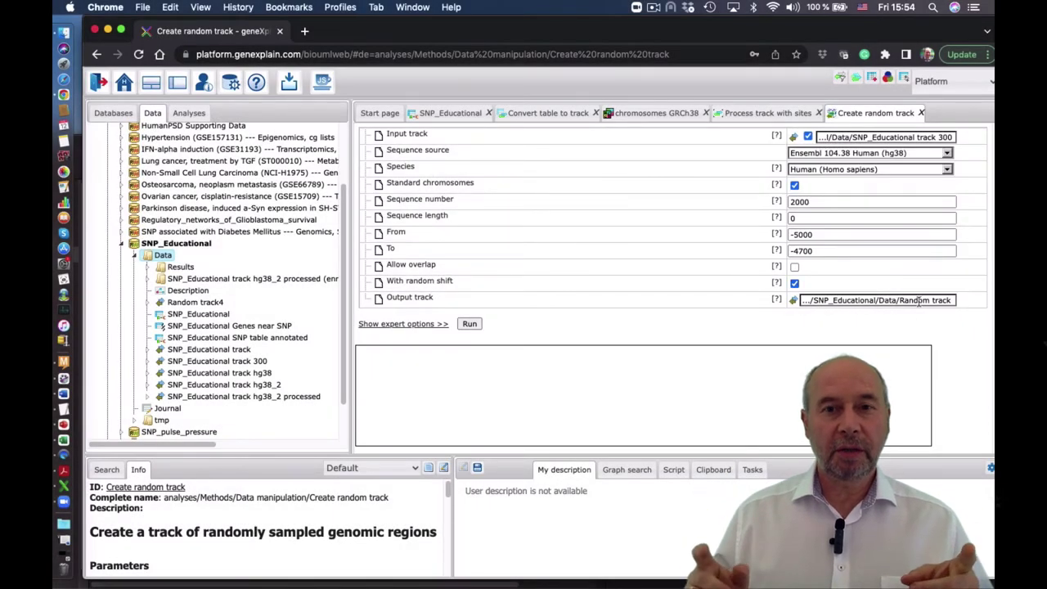
Step: Name the output track "Random track 300" in the project's Data folder and run the analysis
{"action": "left_click", "coordinate": [916, 302]}
{"action": "left_click", "coordinate": [472, 403]}
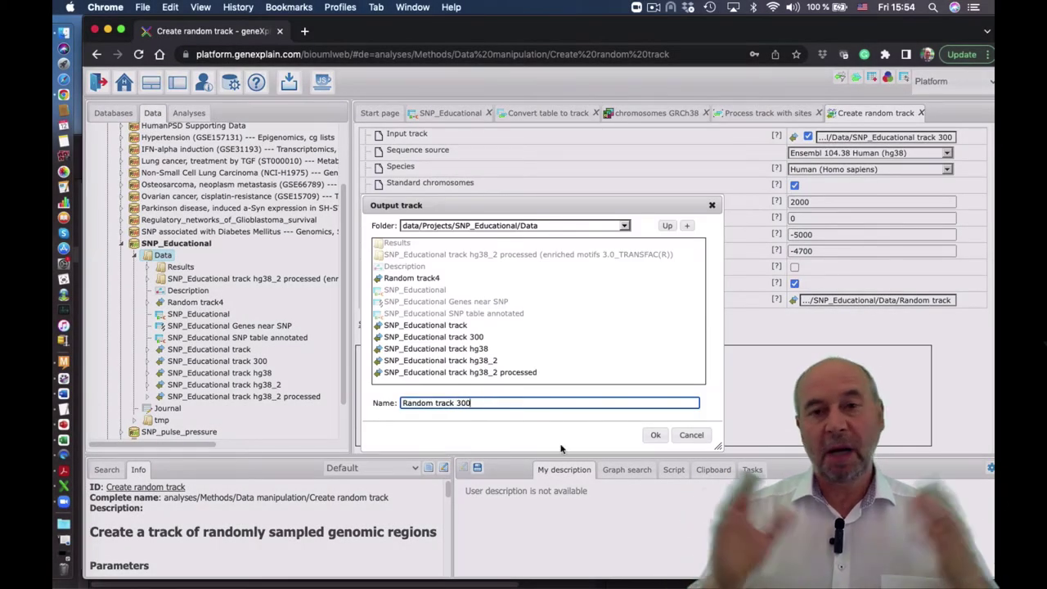
{"action": "left_click", "coordinate": [655, 435]}
{"action": "left_click", "coordinate": [473, 323]}
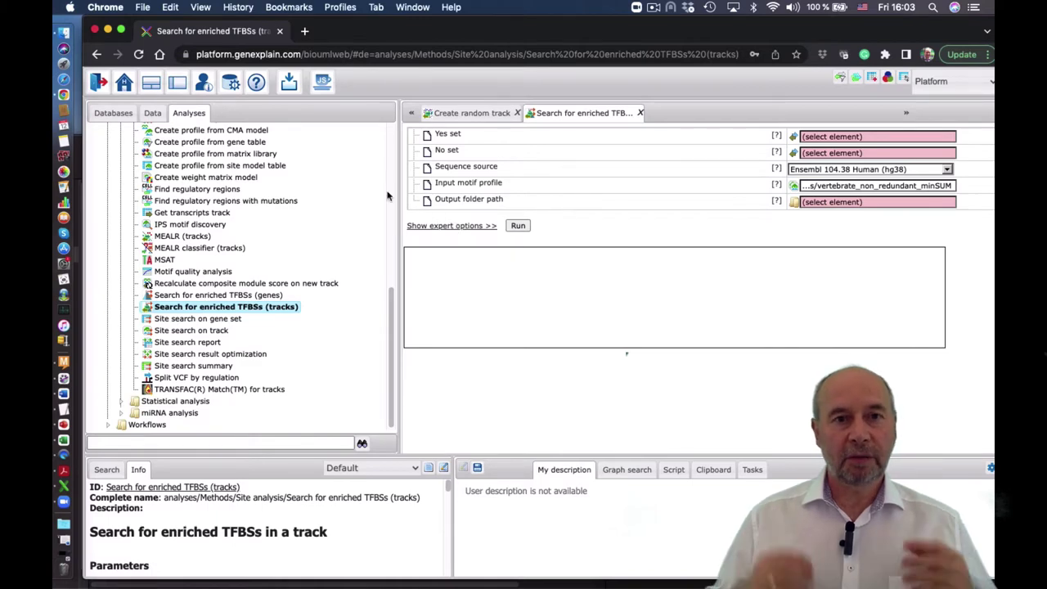
Step: For the enriched TFBS search, set SNP_Educational track 300 as the Yes set and Random track 300 as the No set
{"action": "left_click", "coordinate": [152, 113]}
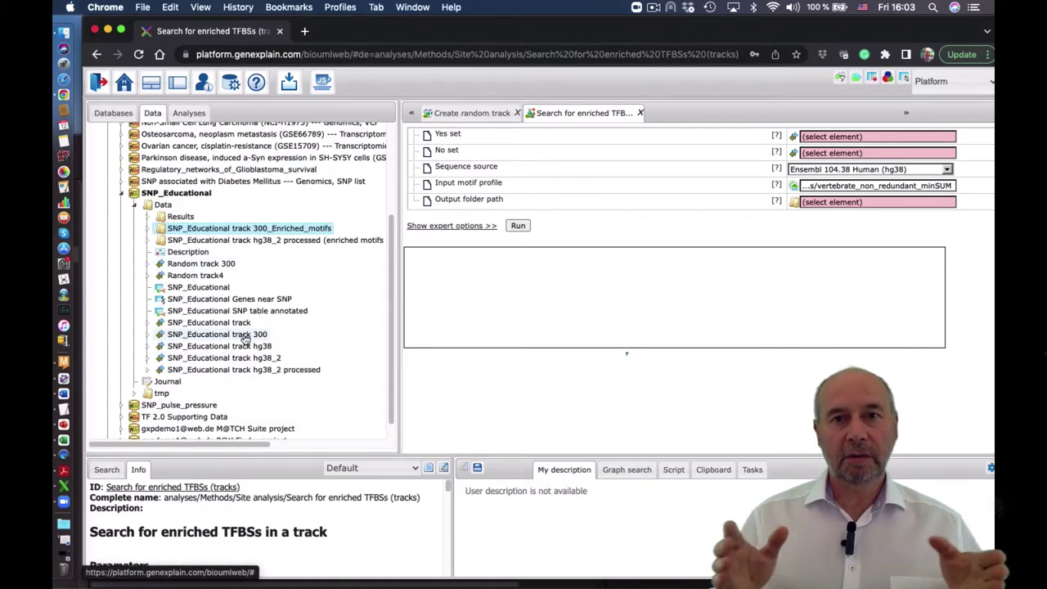
{"action": "left_click", "coordinate": [244, 339]}
{"action": "left_click_drag", "start_coordinate": [244, 338], "coordinate": [912, 141]}
{"action": "left_click_drag", "start_coordinate": [200, 263], "coordinate": [836, 156]}
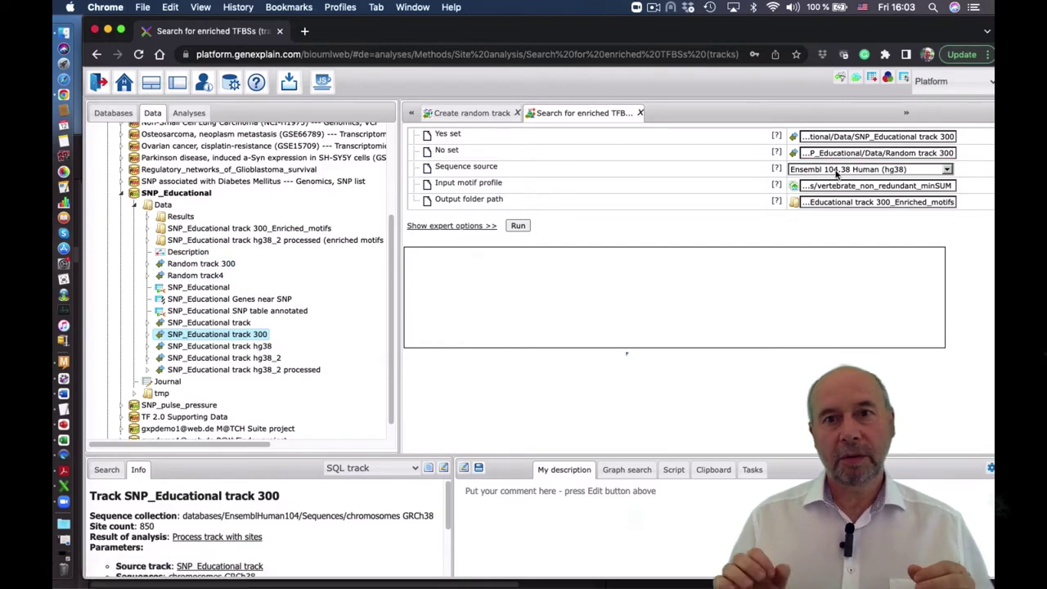
Step: Set the vertebrate_human_p0.001 profile from the TRANSFAC(R) 2022.1 database as the input motif profile
{"action": "left_click", "coordinate": [113, 113]}
{"action": "scroll", "coordinate": [112, 368], "scroll_direction": "up", "scroll_amount": 10}
{"action": "left_click", "coordinate": [109, 373]}
{"action": "left_click", "coordinate": [168, 373]}
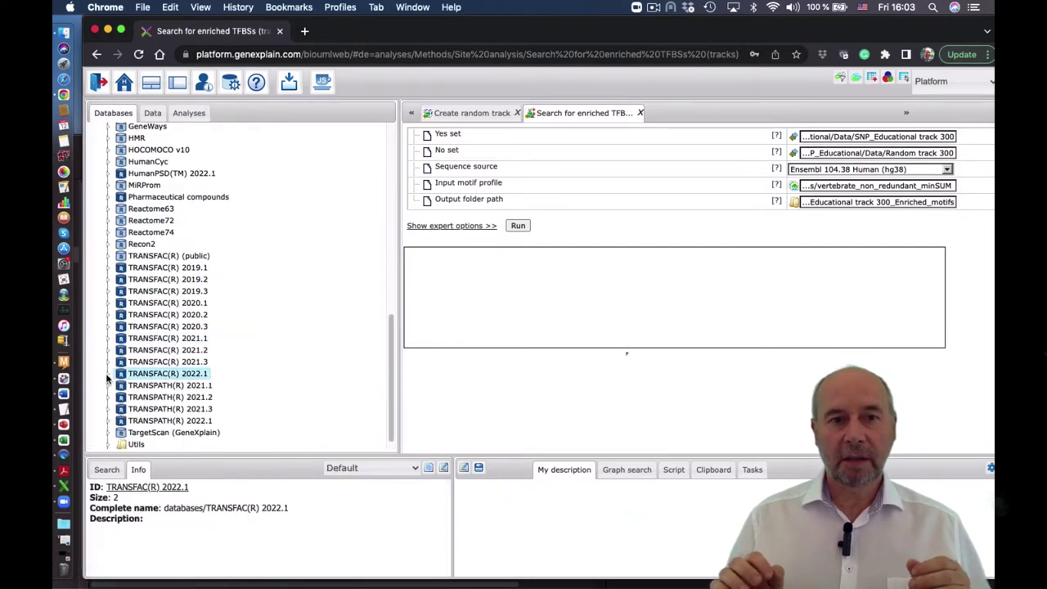
{"action": "left_click", "coordinate": [150, 385]}
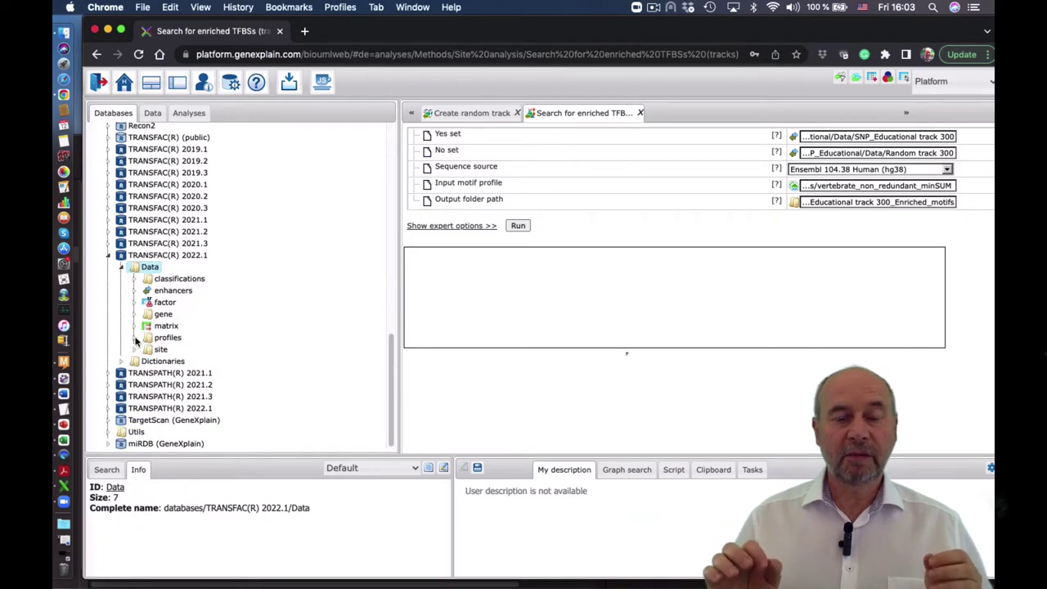
{"action": "left_click", "coordinate": [136, 338]}
{"action": "scroll", "coordinate": [236, 355], "scroll_direction": "down", "scroll_amount": 12}
{"action": "double_click", "coordinate": [232, 280]}
{"action": "left_click_drag", "start_coordinate": [232, 280], "coordinate": [876, 186]}
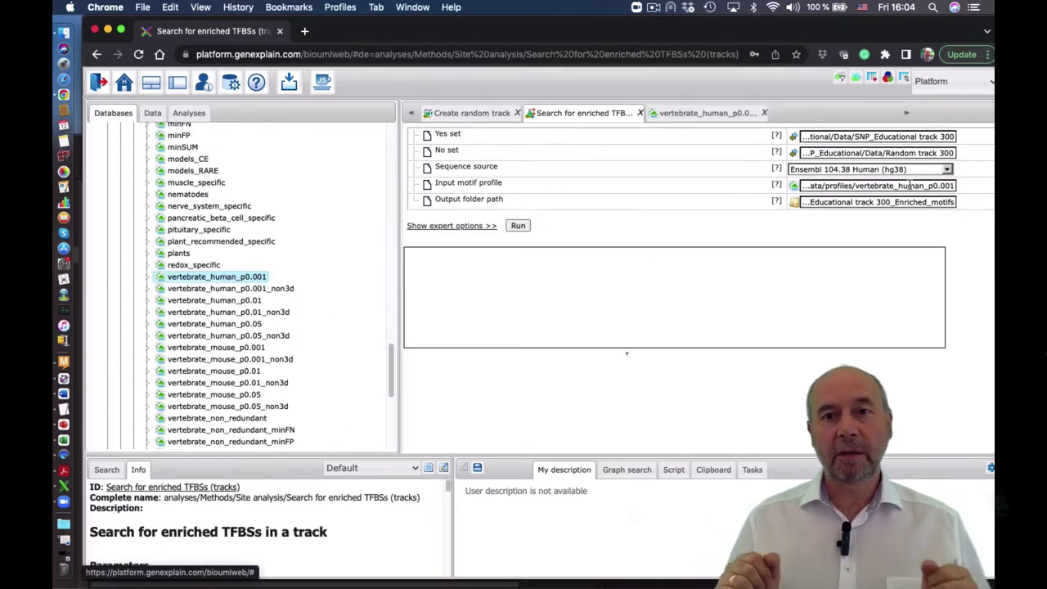
Step: Enable analysis of multiple No sets in the expert options and name the output folder "SNP_Educational track 300_Enriched_motifs_mult"
{"action": "left_click", "coordinate": [472, 227]}
{"action": "left_click", "coordinate": [794, 235]}
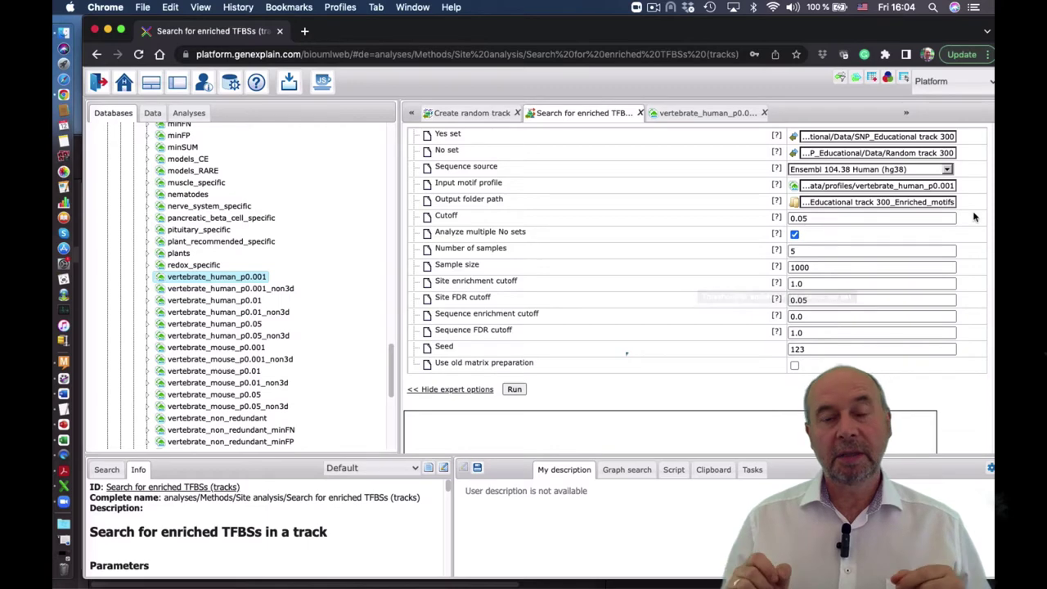
{"action": "left_click", "coordinate": [935, 202]}
{"action": "left_click", "coordinate": [592, 403]}
{"action": "type", "text": "_mult"}
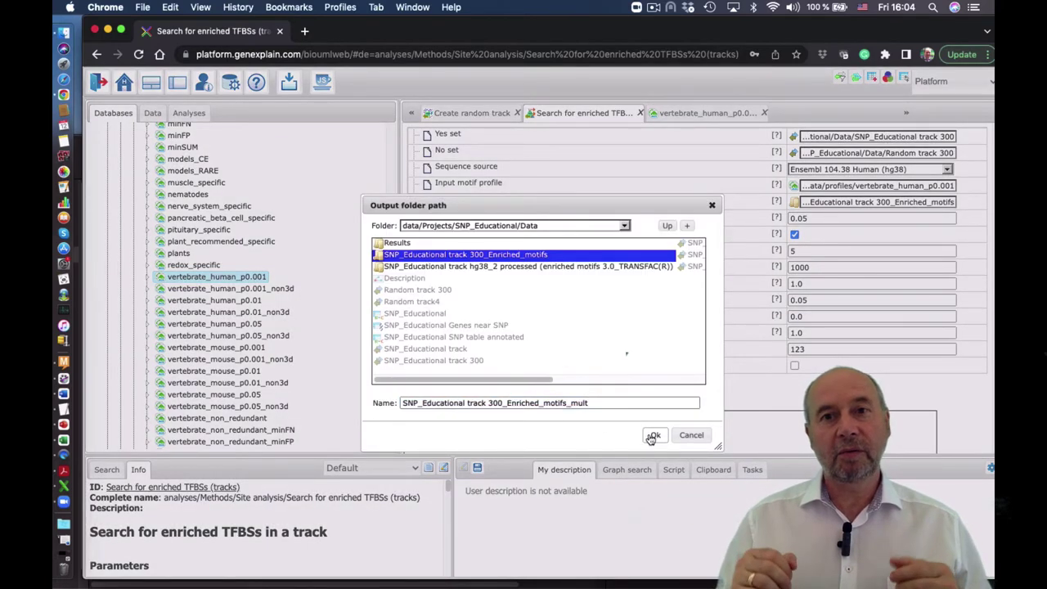
{"action": "left_click", "coordinate": [655, 434]}
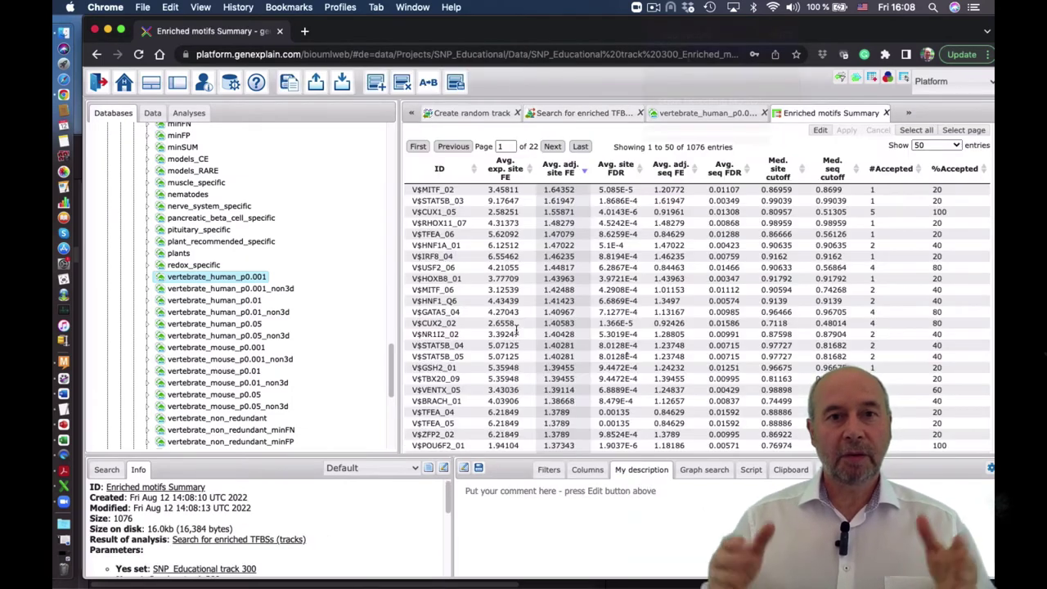
Step: Filter the Enriched motifs Summary table to rows whose _Accepted value is above a threshold of 60
{"action": "left_click", "coordinate": [544, 469]}
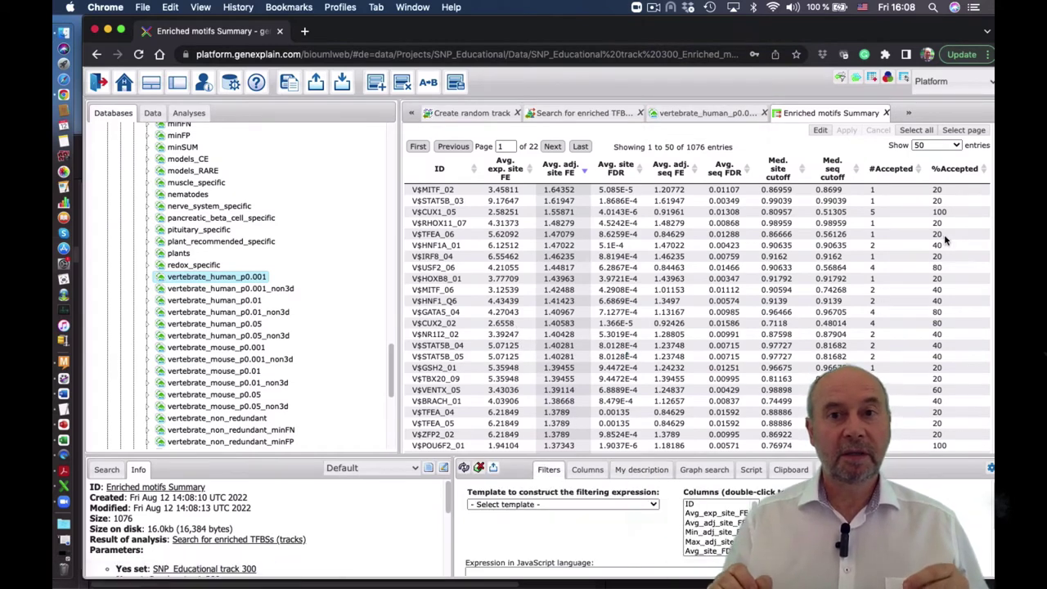
{"action": "left_click", "coordinate": [563, 503]}
{"action": "left_click", "coordinate": [507, 511]}
{"action": "left_click", "coordinate": [614, 515]}
{"action": "left_click", "coordinate": [605, 568]}
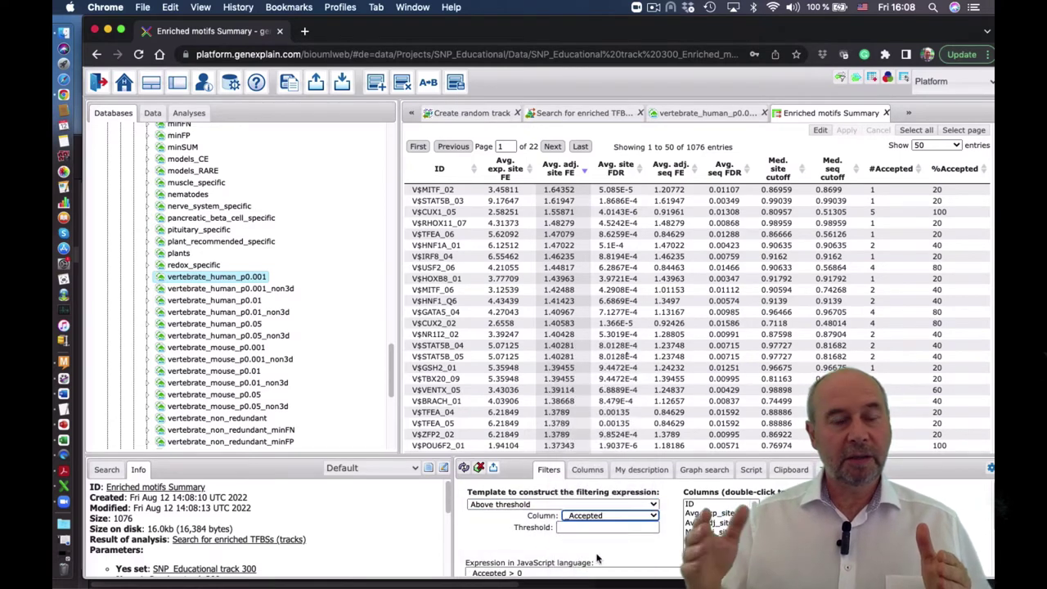
{"action": "left_click", "coordinate": [589, 527]}
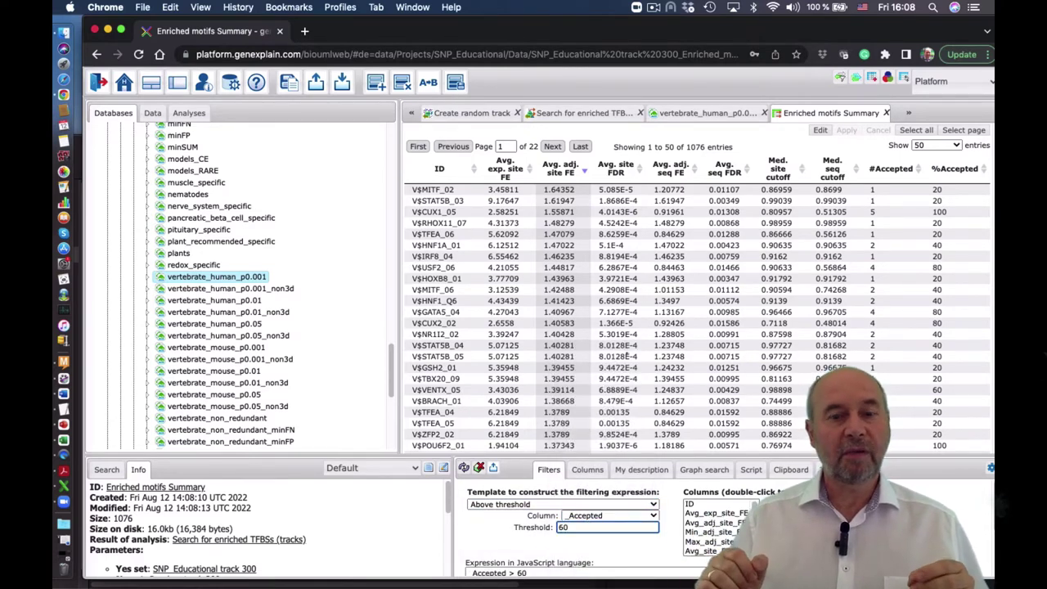
{"action": "left_click", "coordinate": [463, 470]}
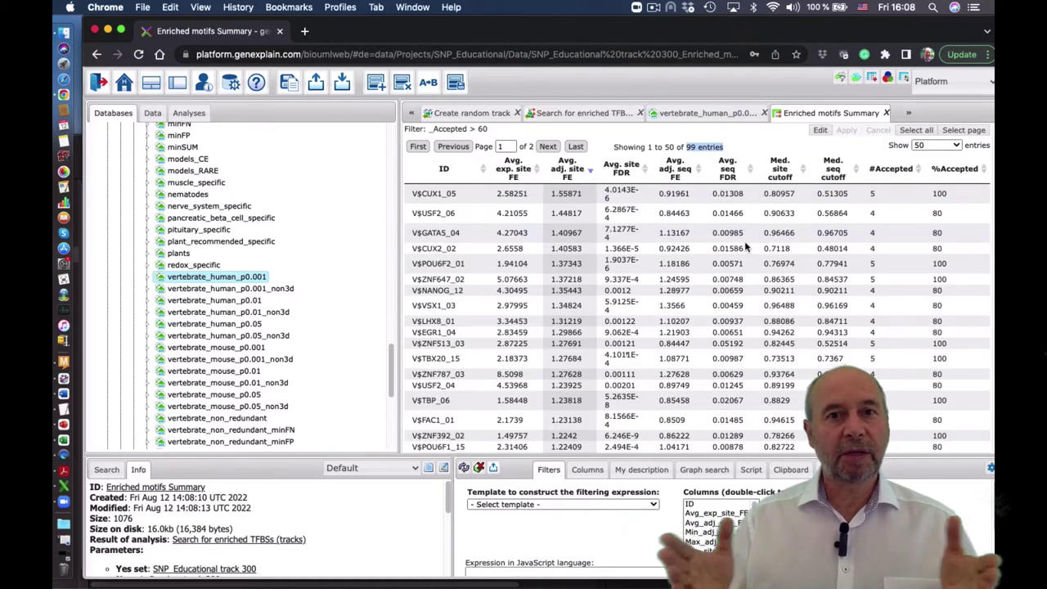
Step: Export the filtered motif table as "Enriched motifs Summary 80" in the enriched motifs folder
{"action": "left_click", "coordinate": [493, 469]}
{"action": "left_click", "coordinate": [537, 403]}
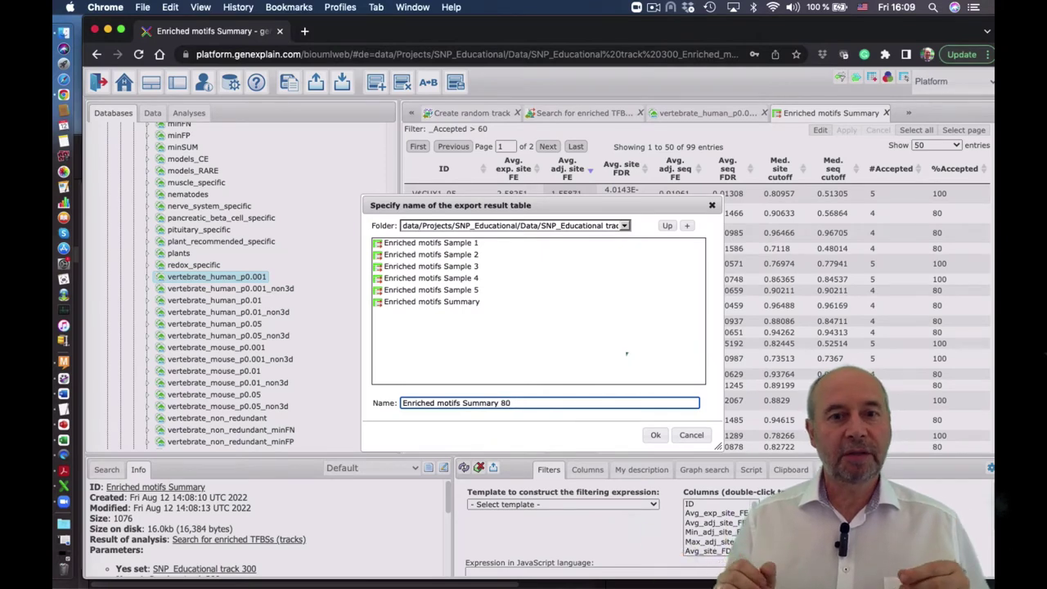
{"action": "left_click", "coordinate": [654, 434]}
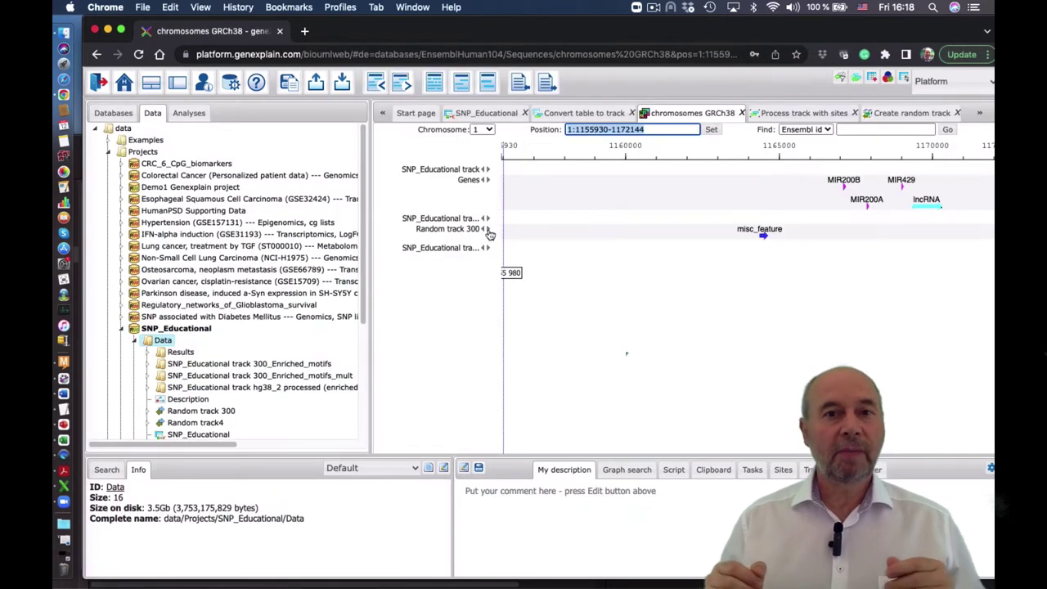
Step: Go to the next predicted binding site of the SNP_Educational track 300 sites track and view it at closer range
{"action": "left_click", "coordinate": [488, 249]}
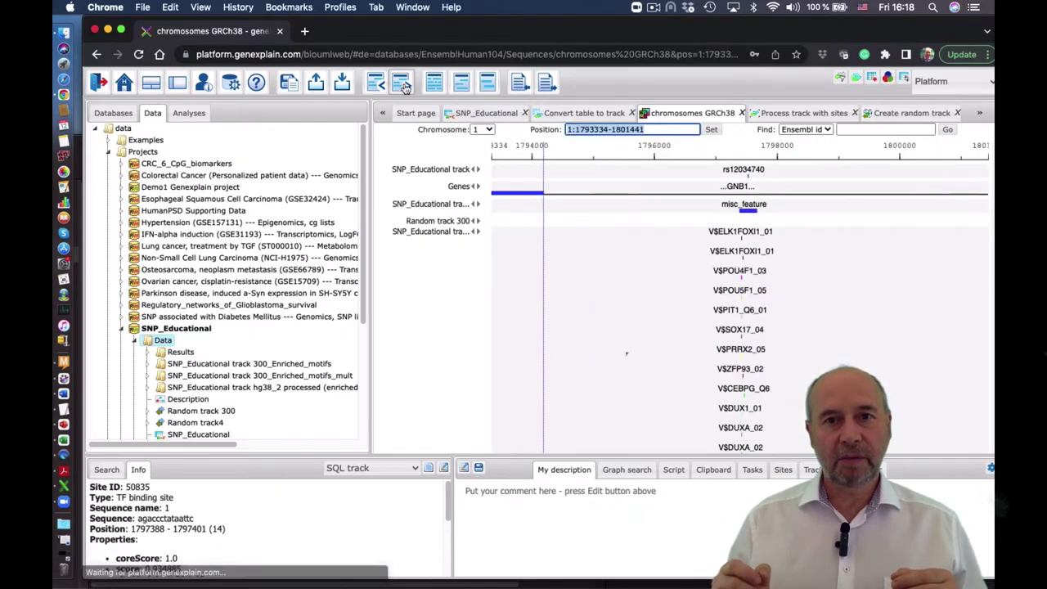
{"action": "left_click", "coordinate": [401, 82]}
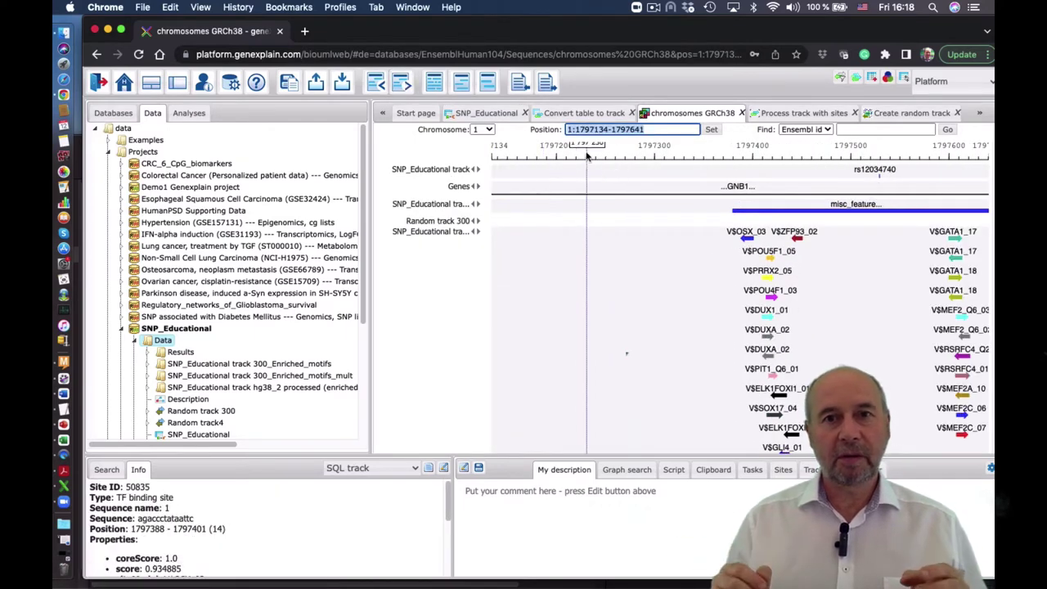
Step: Set Random track 300 as the input of the Site search on track analysis and run it with the Enriched motifs Summary 80 profile
{"action": "left_click", "coordinate": [979, 113]}
{"action": "left_click", "coordinate": [980, 113]}
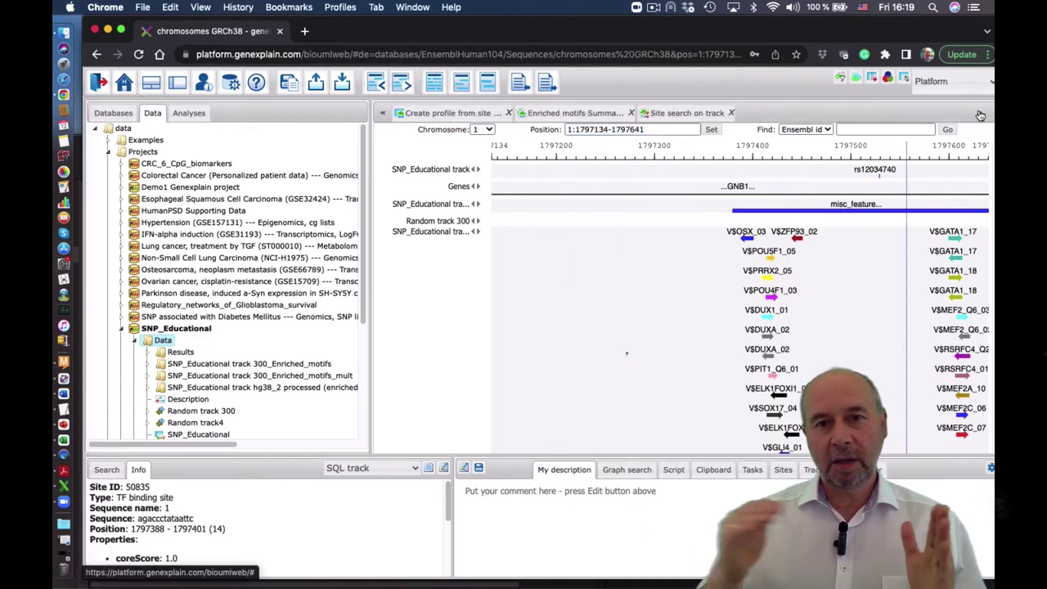
{"action": "left_click", "coordinate": [677, 113]}
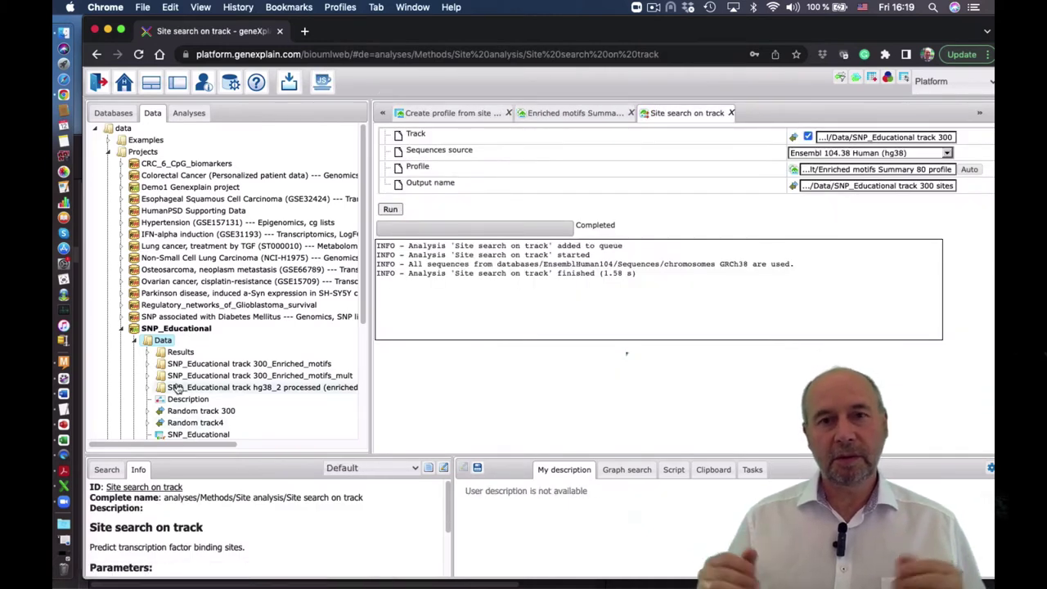
{"action": "scroll", "coordinate": [196, 291], "scroll_direction": "down", "scroll_amount": 3}
{"action": "left_click_drag", "start_coordinate": [200, 264], "coordinate": [877, 138]}
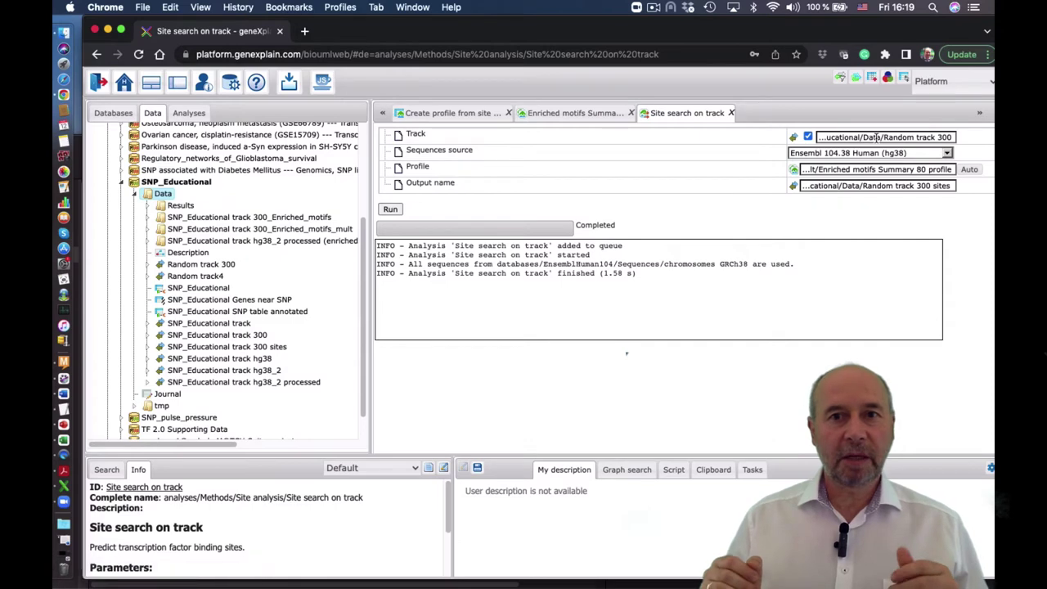
{"action": "left_click", "coordinate": [387, 210]}
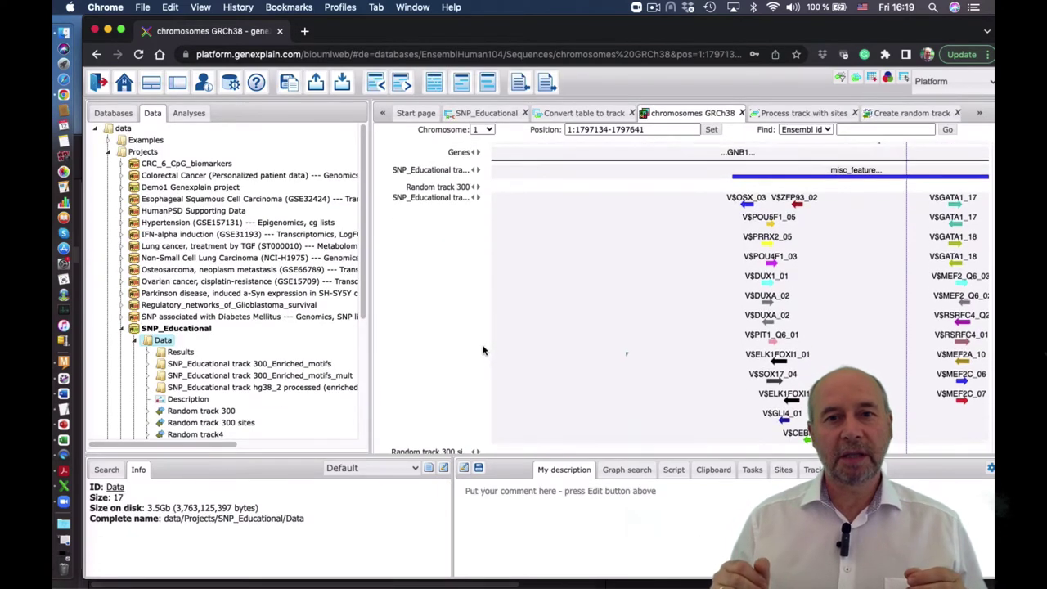
Step: Go to the next predicted binding site of the Random track 300 sites track in the genome view
{"action": "left_click", "coordinate": [478, 448]}
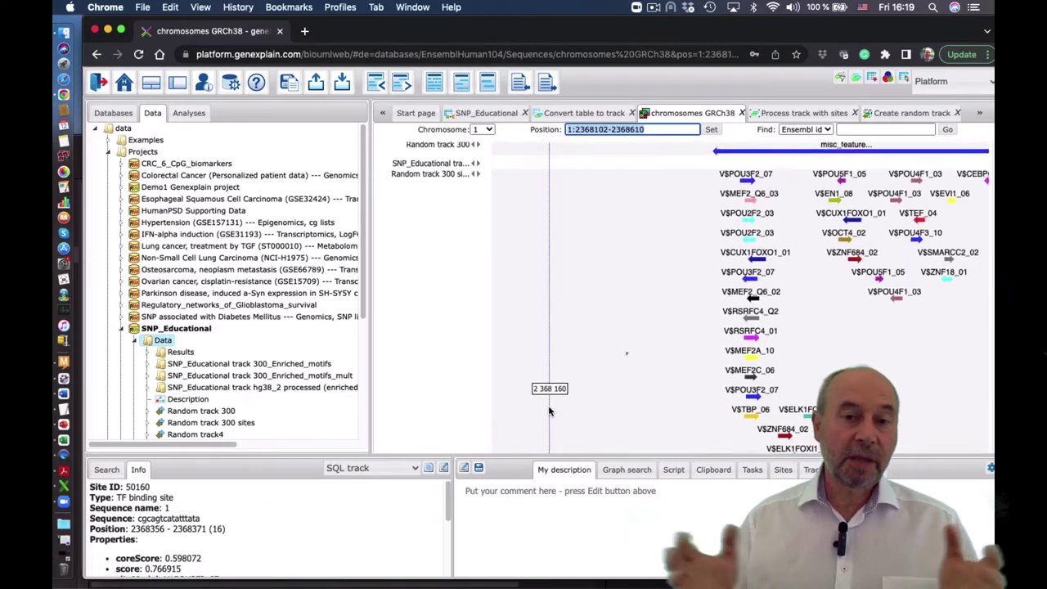
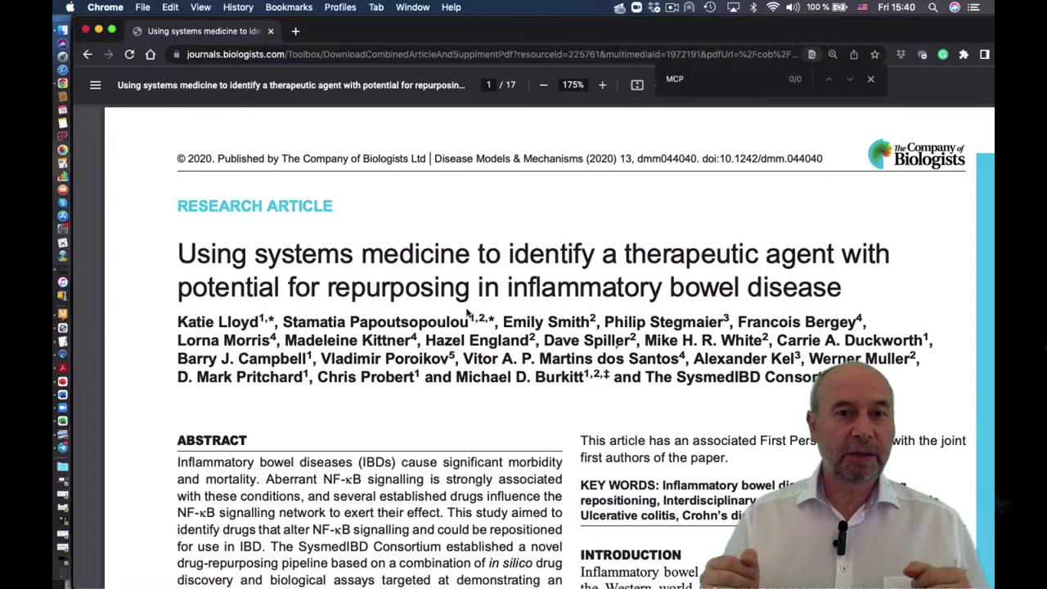
Step: Browse the inflammatory bowel disease drug-repurposing article to its section on master regulators of the NF-κB signalling network
{"action": "scroll", "coordinate": [653, 312], "scroll_direction": "down", "scroll_amount": 20}
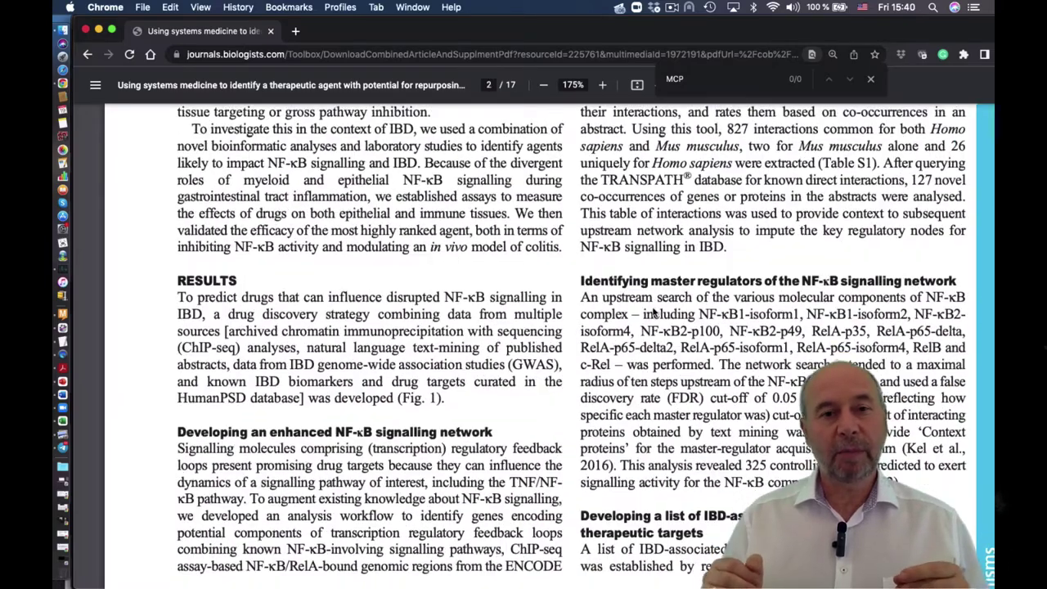
Step: Look at the article's Fig. 1 workflow schematic and search the article for "MEALR" to read its methods section
{"action": "scroll", "coordinate": [652, 312], "scroll_direction": "up", "scroll_amount": 3}
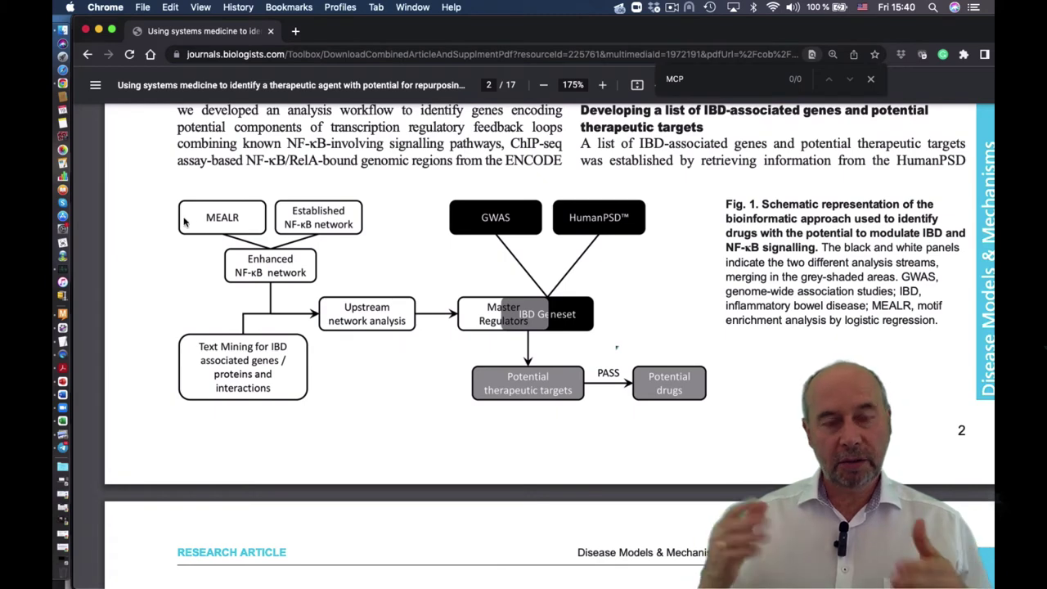
{"action": "key", "text": "super+f"}
{"action": "type", "text": "MEALR"}
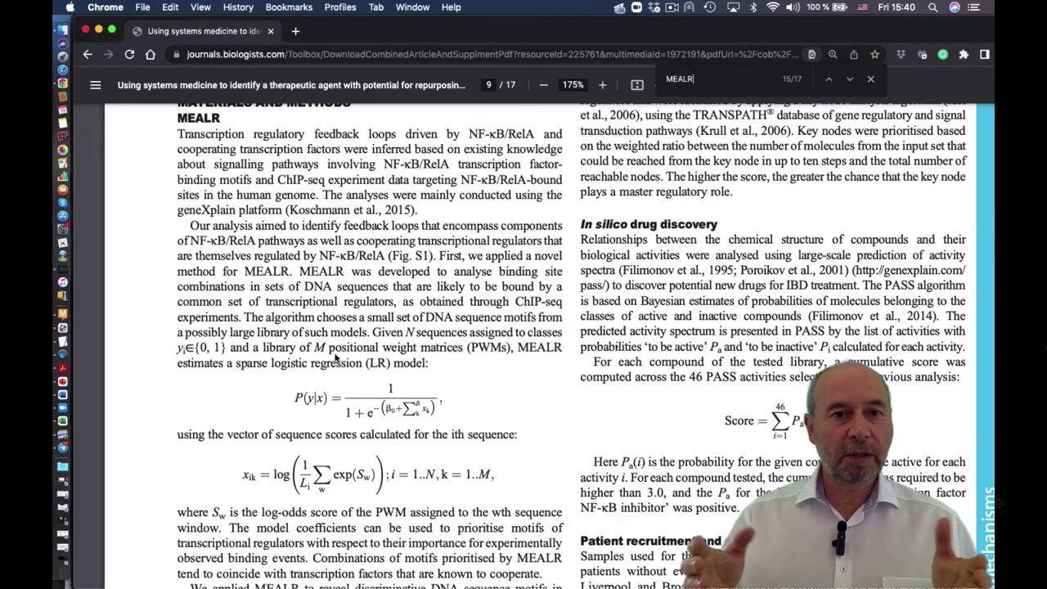
{"action": "scroll", "coordinate": [350, 413], "scroll_direction": "down", "scroll_amount": 3}
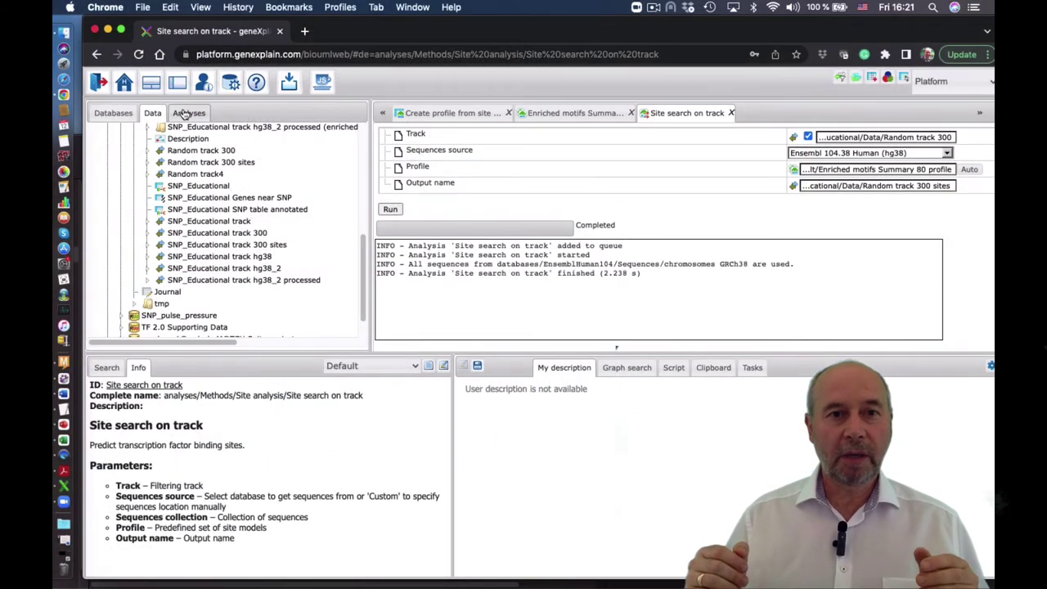
Step: Open the MEALR (tracks) analysis from the site analysis methods and view its parameter description
{"action": "left_click", "coordinate": [189, 113]}
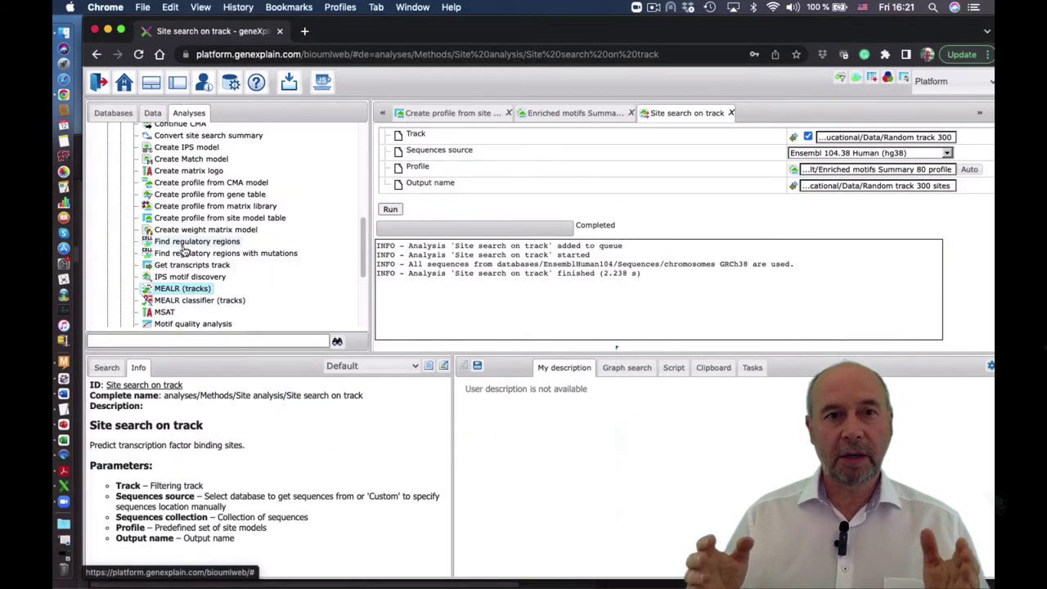
{"action": "scroll", "coordinate": [182, 249], "scroll_direction": "up", "scroll_amount": 5}
{"action": "scroll", "coordinate": [182, 249], "scroll_direction": "down", "scroll_amount": 8}
{"action": "double_click", "coordinate": [186, 209]}
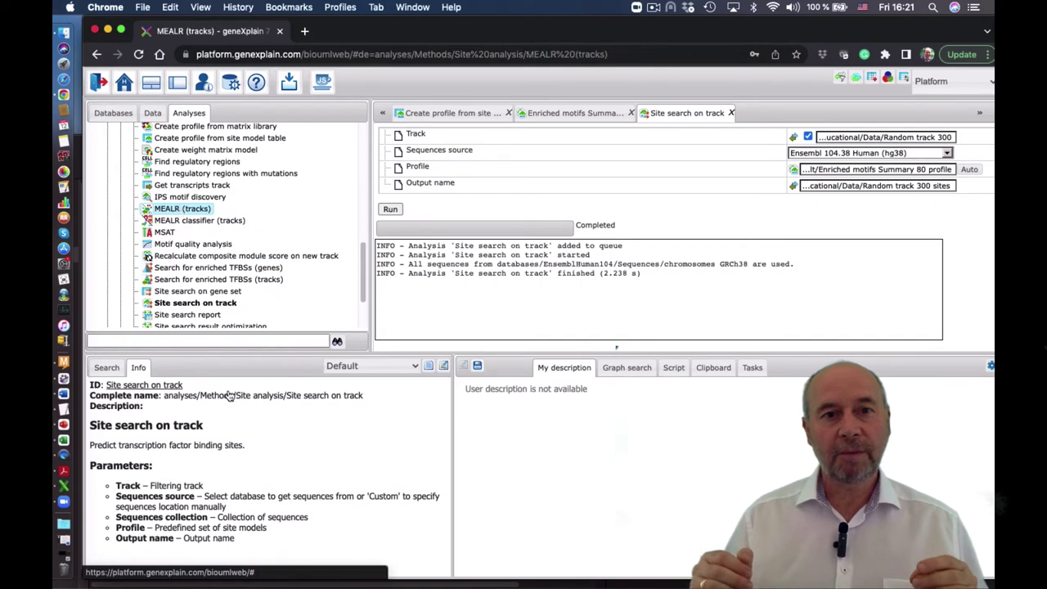
{"action": "scroll", "coordinate": [373, 460], "scroll_direction": "down", "scroll_amount": 2}
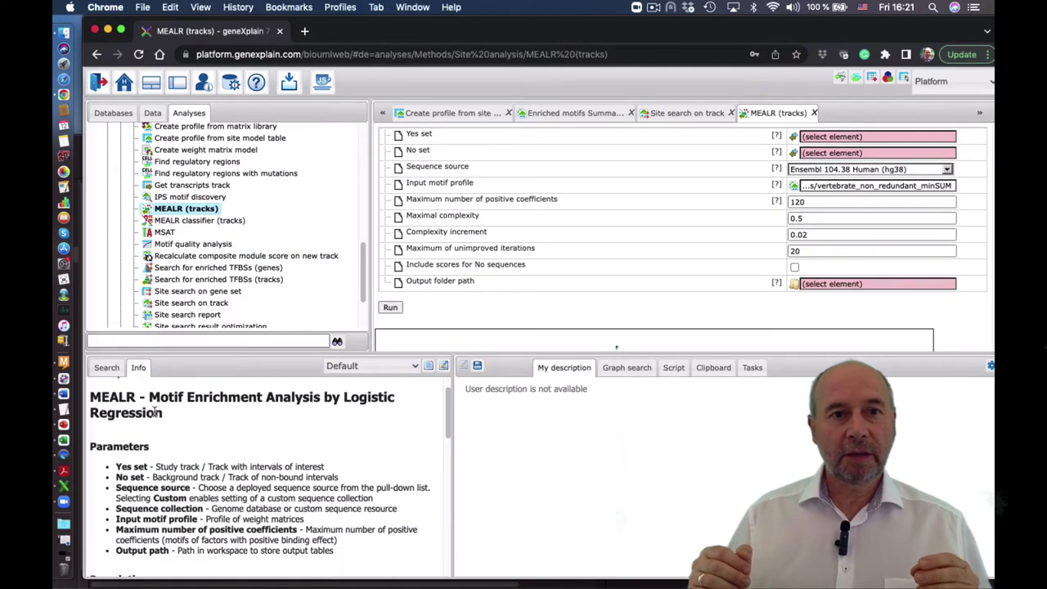
Step: Assign SNP_Educational track 300 as the Yes set and Random track 300 as the No set of the MEALR analysis
{"action": "left_click", "coordinate": [152, 113]}
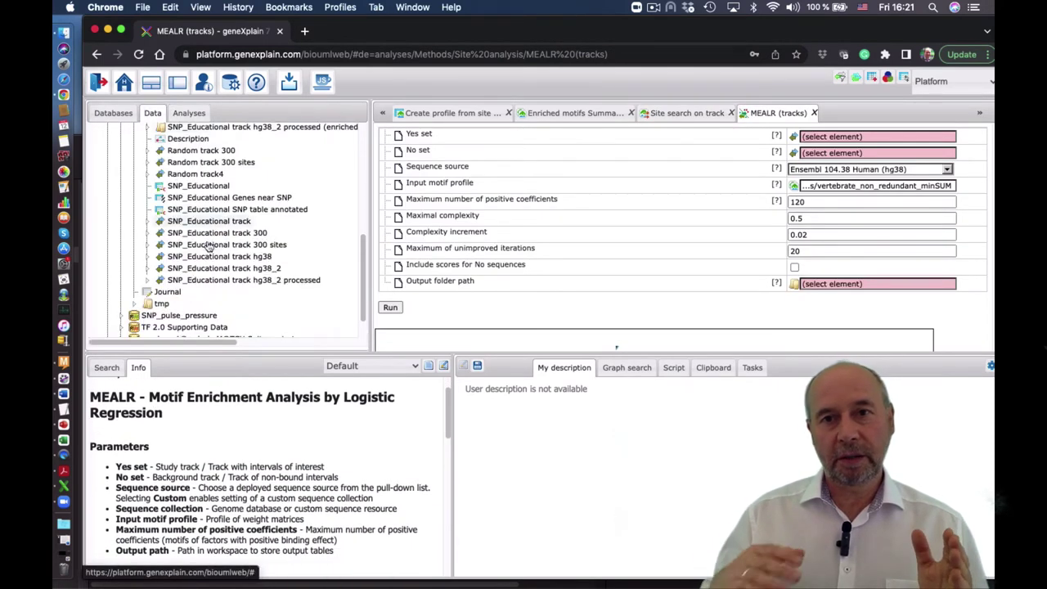
{"action": "left_click_drag", "start_coordinate": [217, 233], "coordinate": [869, 141]}
{"action": "left_click_drag", "start_coordinate": [201, 150], "coordinate": [902, 153]}
{"action": "scroll", "coordinate": [212, 245], "scroll_direction": "up", "scroll_amount": 2}
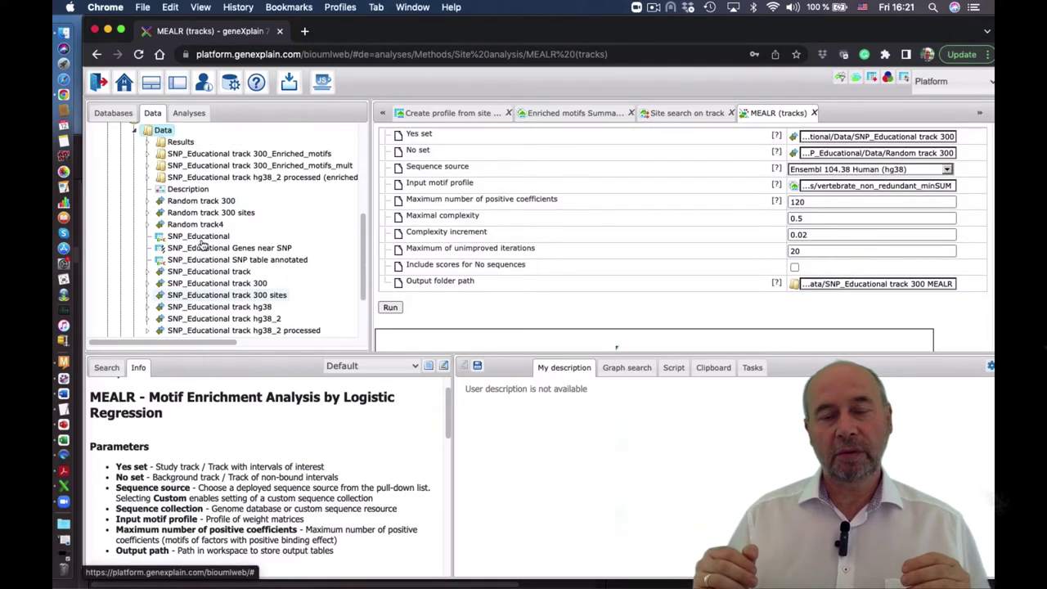
Step: Use the Enriched motifs Summary 80 profile as the input motif profile and run the MEALR analysis
{"action": "left_click", "coordinate": [148, 166]}
{"action": "left_click_drag", "start_coordinate": [273, 260], "coordinate": [818, 186]}
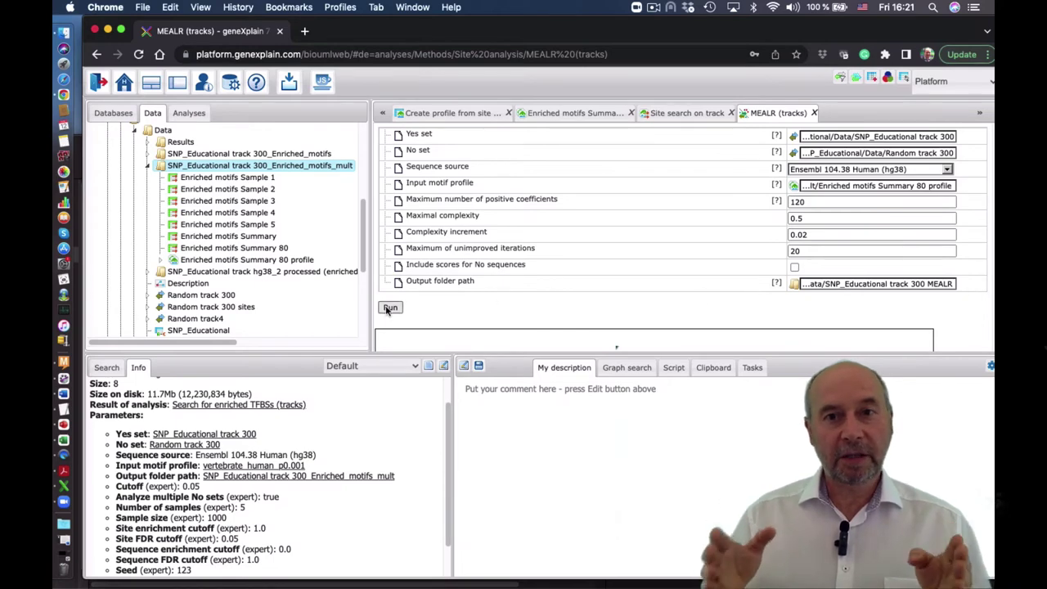
{"action": "left_click", "coordinate": [389, 308]}
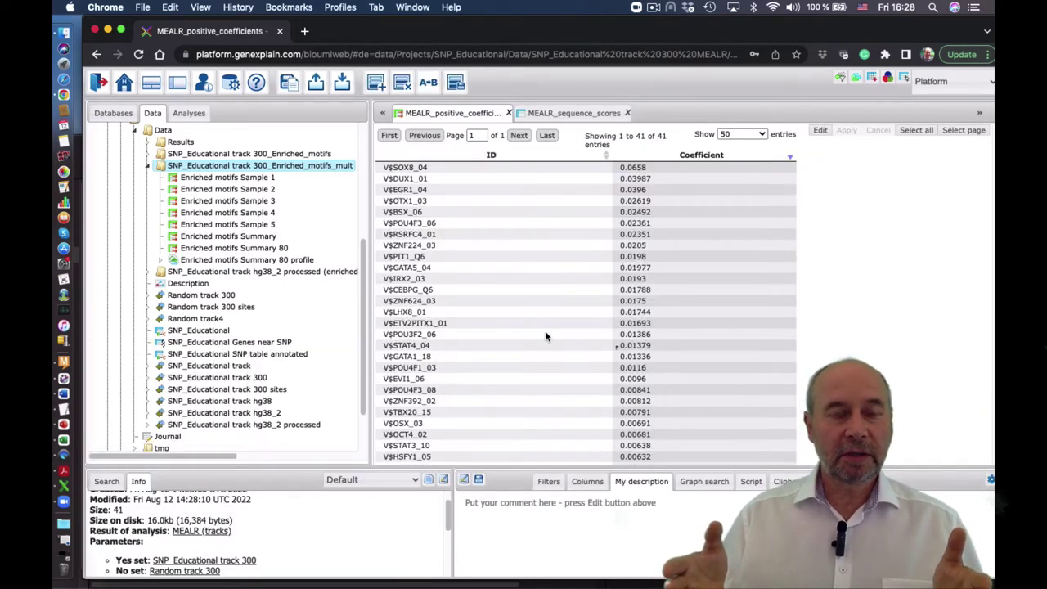
Step: Examine the motif coefficients in the MEALR_positive_coefficients and MEALR_LR_model result tables
{"action": "scroll", "coordinate": [604, 348], "scroll_direction": "down", "scroll_amount": 4}
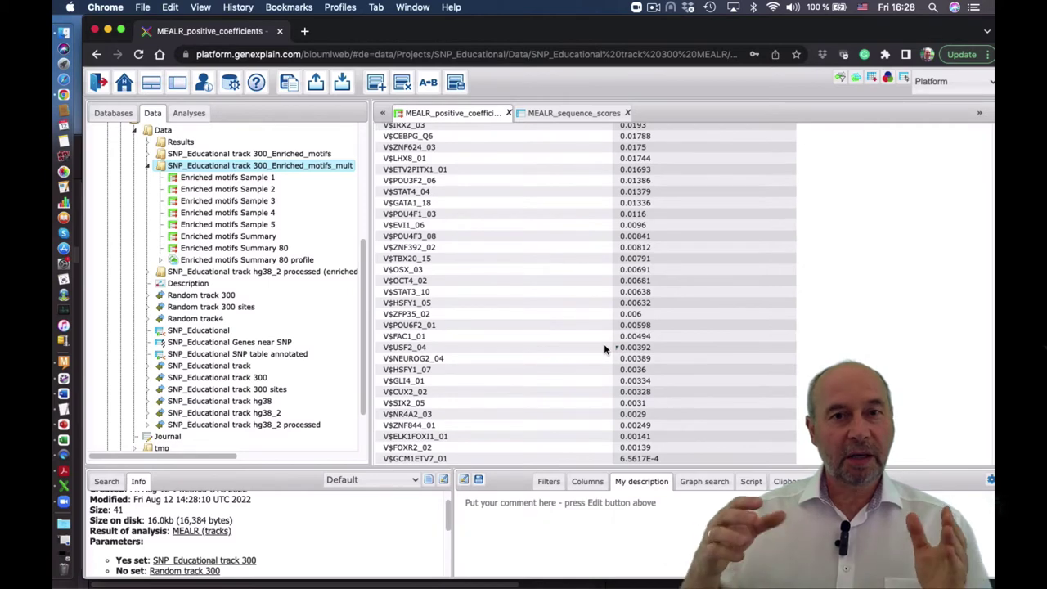
{"action": "scroll", "coordinate": [606, 348], "scroll_direction": "up", "scroll_amount": 4}
{"action": "left_click", "coordinate": [382, 112]}
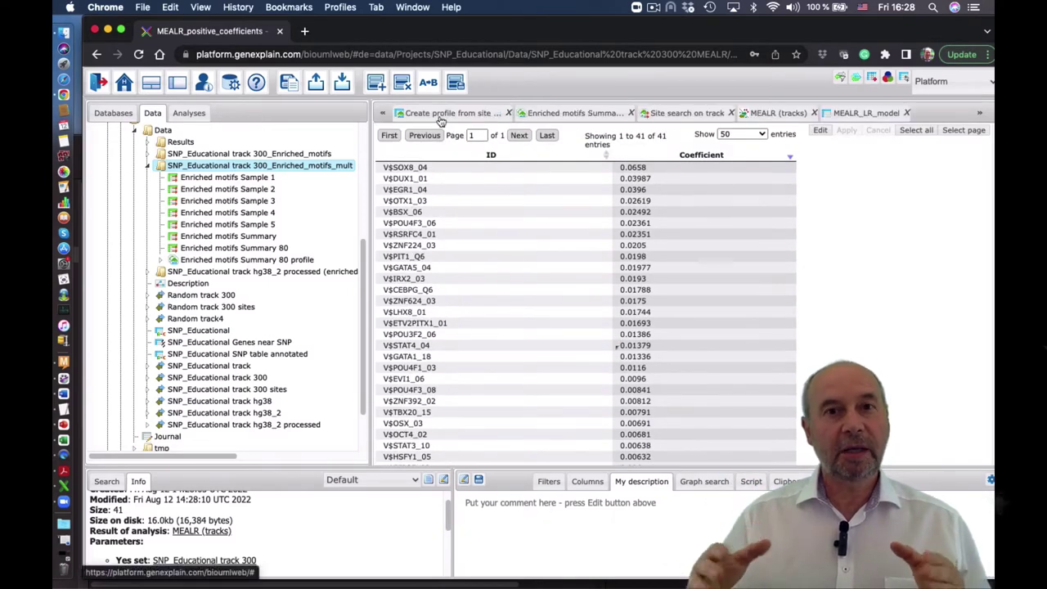
{"action": "left_click", "coordinate": [865, 113]}
{"action": "scroll", "coordinate": [584, 259], "scroll_direction": "down", "scroll_amount": 3}
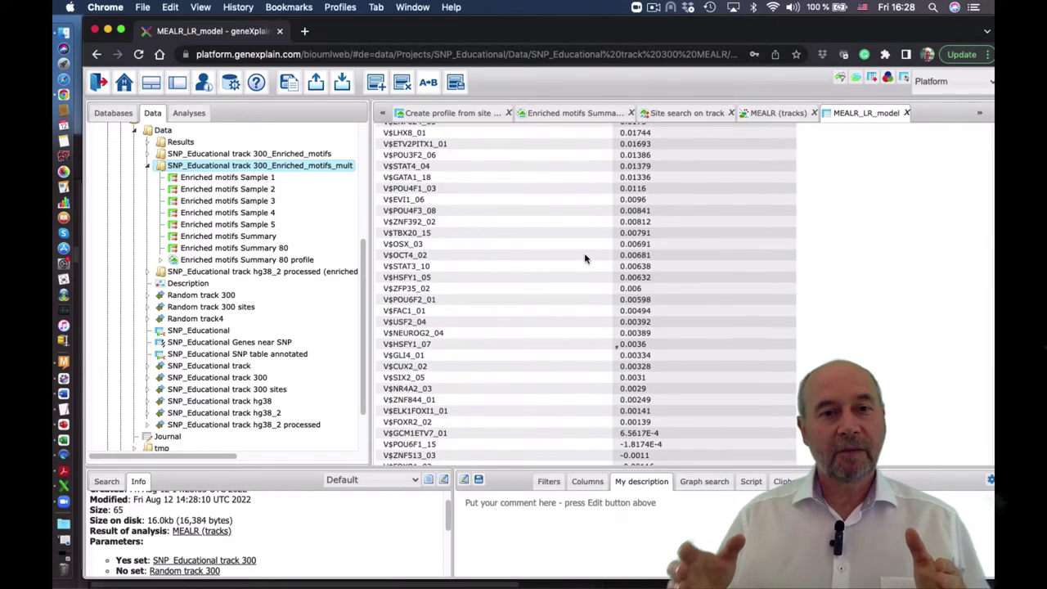
{"action": "scroll", "coordinate": [585, 259], "scroll_direction": "down", "scroll_amount": 2}
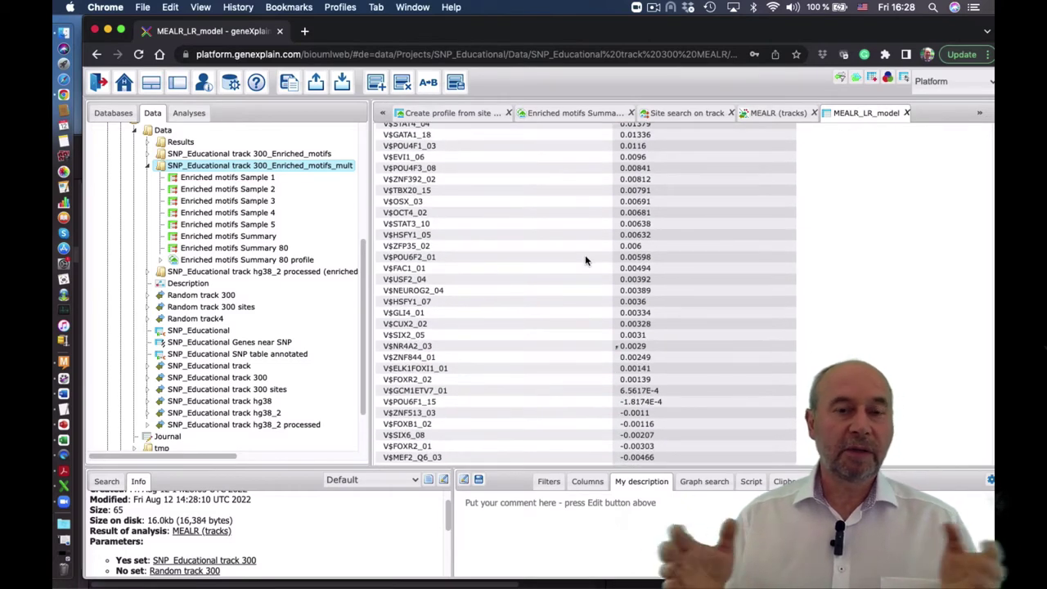
{"action": "scroll", "coordinate": [586, 259], "scroll_direction": "up", "scroll_amount": 6}
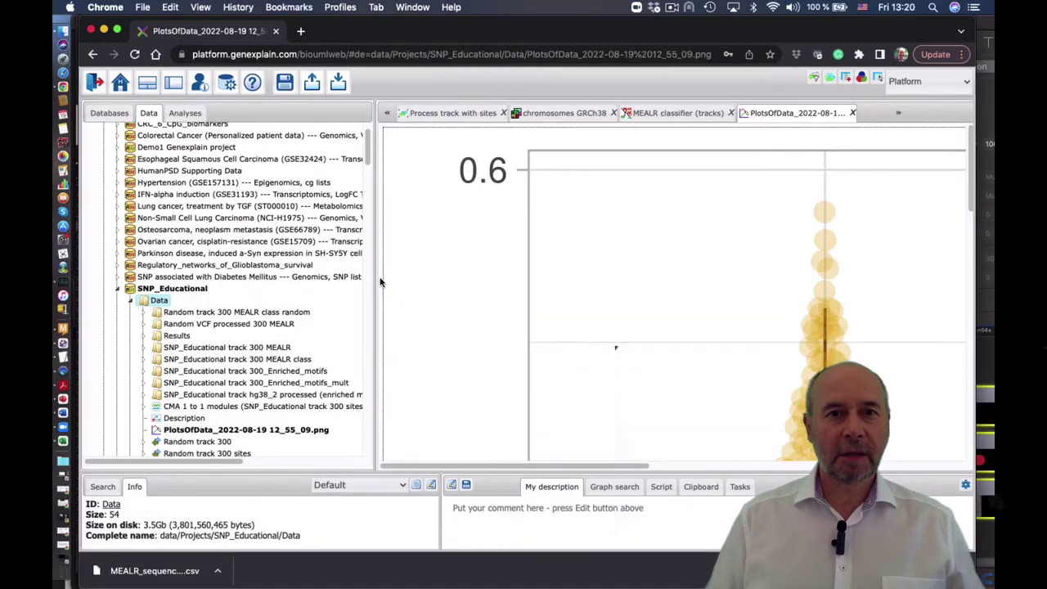
Step: Enlarge the plot's viewing area and inspect the probability box plots in the PlotsOfData image
{"action": "left_click_drag", "start_coordinate": [380, 282], "coordinate": [250, 279]}
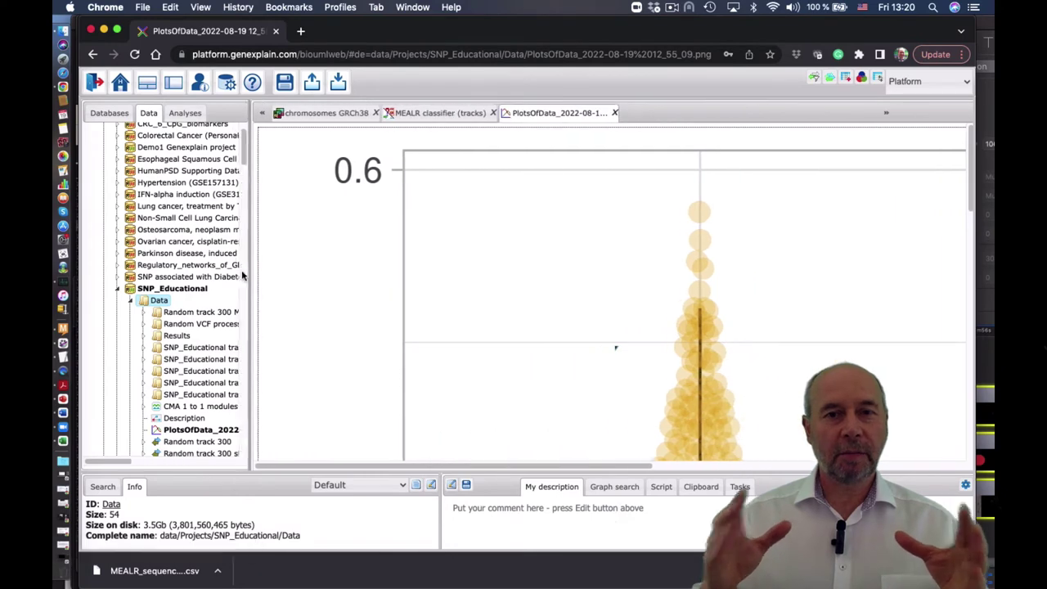
{"action": "scroll", "coordinate": [457, 329], "scroll_direction": "up", "scroll_amount": 5}
{"action": "scroll", "coordinate": [457, 333], "scroll_direction": "up", "scroll_amount": 3}
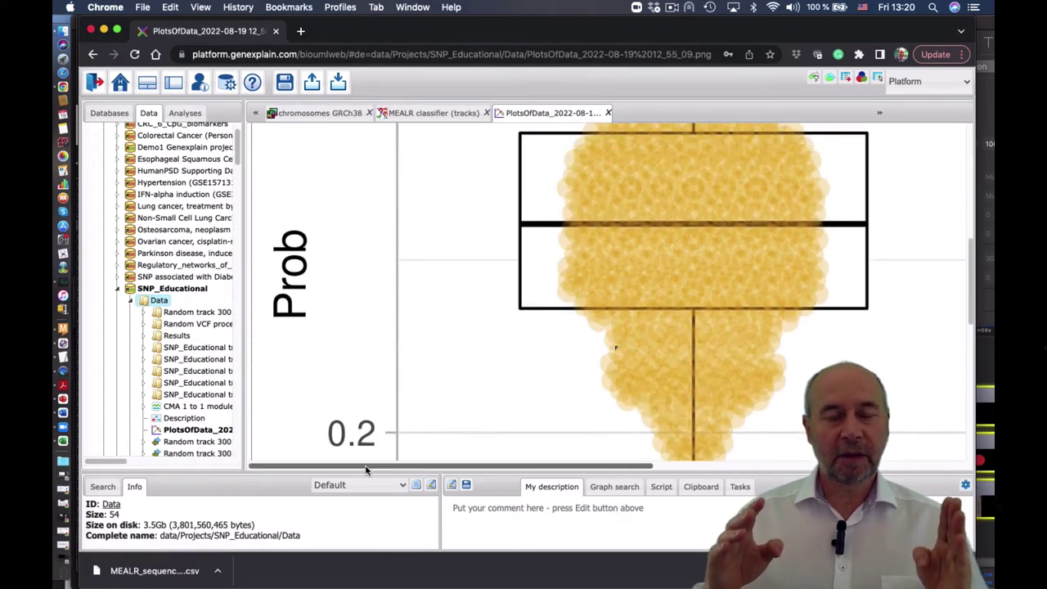
{"action": "scroll", "coordinate": [470, 323], "scroll_direction": "right", "scroll_amount": 5}
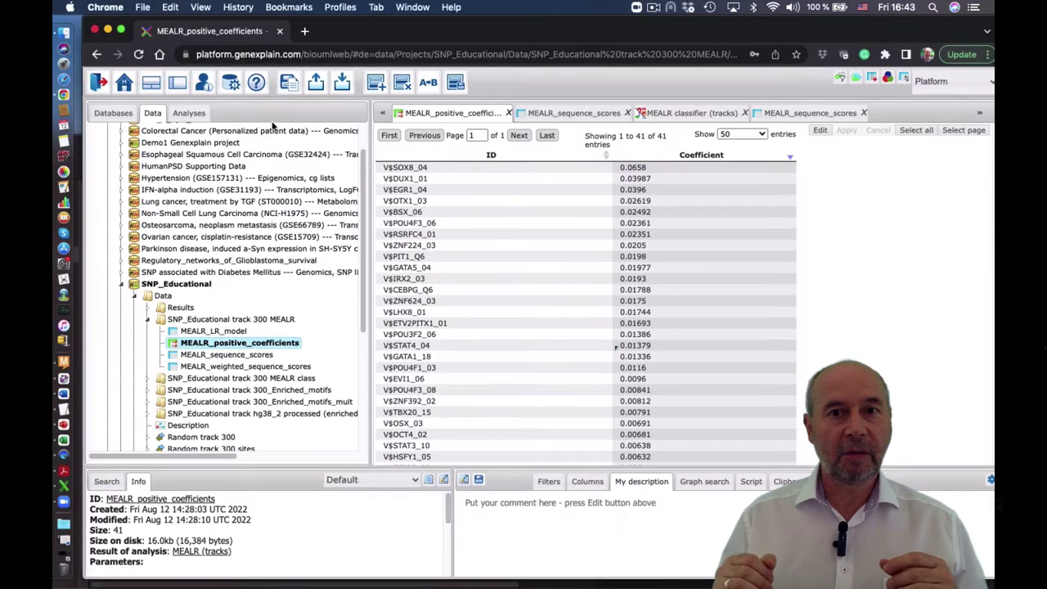
Step: Open the Convert table data manipulation method and set MEALR_positive_coefficients as its input table
{"action": "left_click", "coordinate": [196, 113]}
{"action": "scroll", "coordinate": [193, 207], "scroll_direction": "up", "scroll_amount": 10}
{"action": "double_click", "coordinate": [175, 175]}
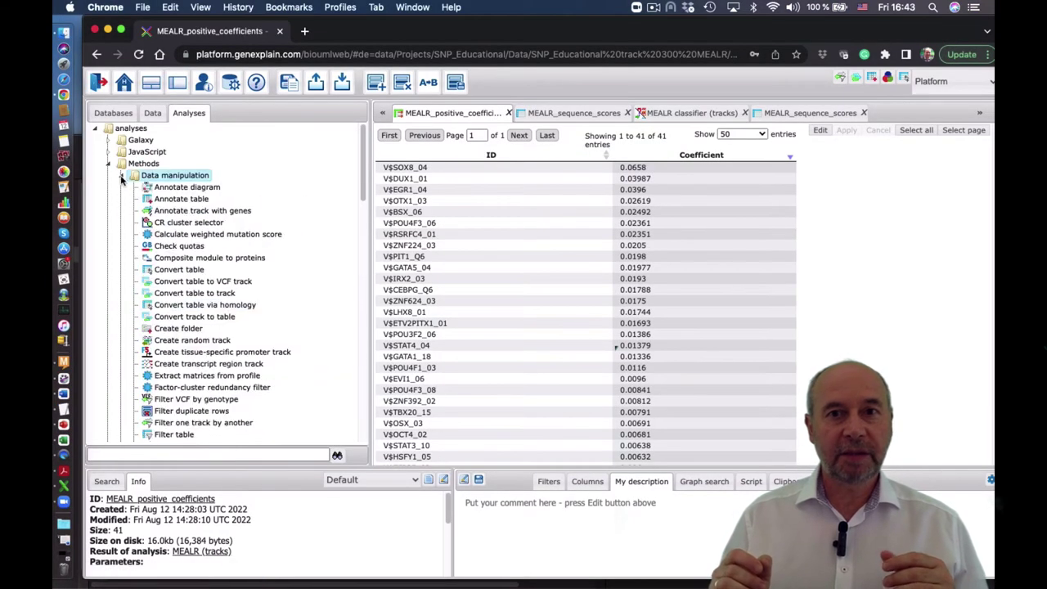
{"action": "double_click", "coordinate": [180, 269]}
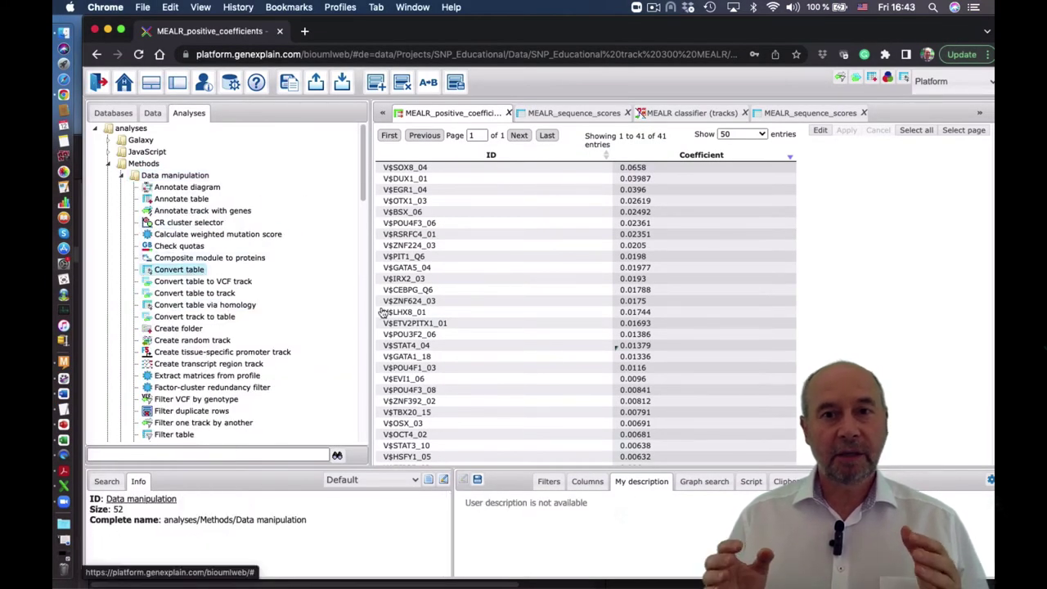
{"action": "left_click", "coordinate": [152, 112]}
{"action": "left_click_drag", "start_coordinate": [313, 350], "coordinate": [867, 137]}
Step: Set the input type to Matrices: TRANSFAC and the output type to Genes: Ensembl, and run the table conversion
{"action": "left_click", "coordinate": [851, 169]}
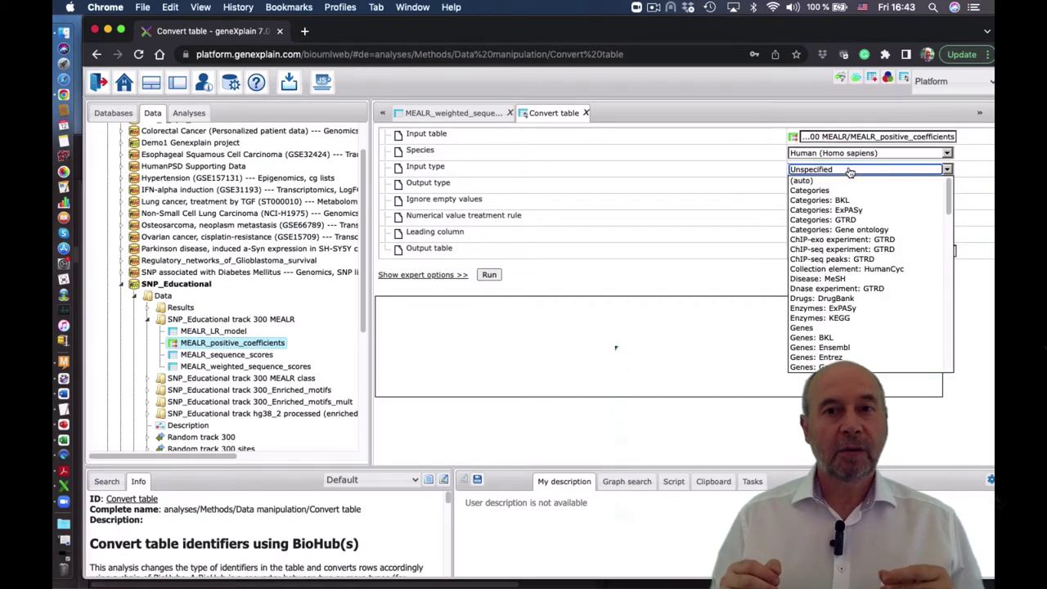
{"action": "scroll", "coordinate": [851, 246], "scroll_direction": "down", "scroll_amount": 3}
{"action": "left_click", "coordinate": [834, 197]}
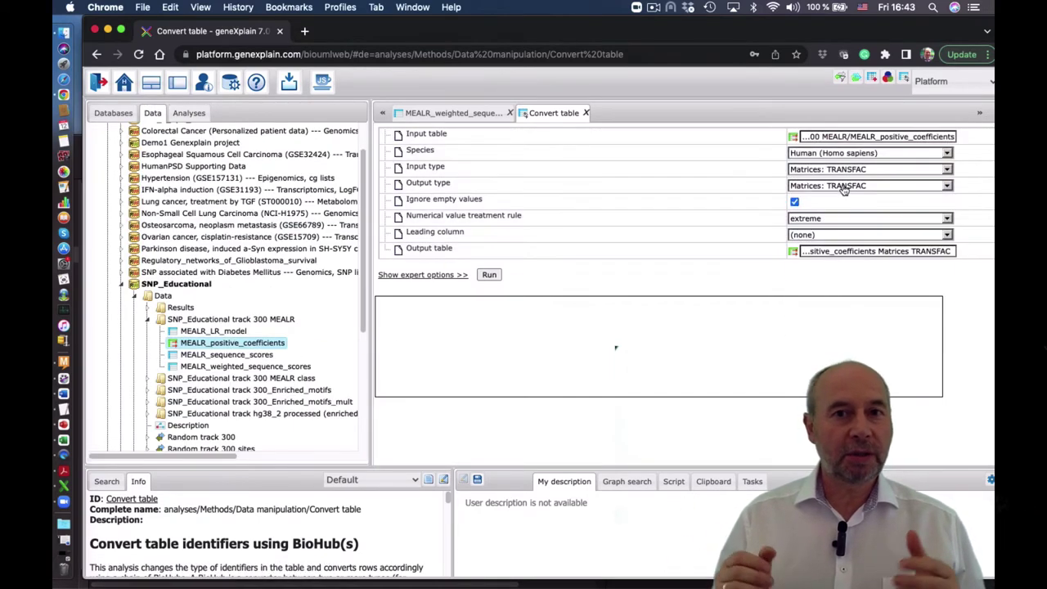
{"action": "left_click", "coordinate": [842, 187]}
{"action": "left_click", "coordinate": [843, 233]}
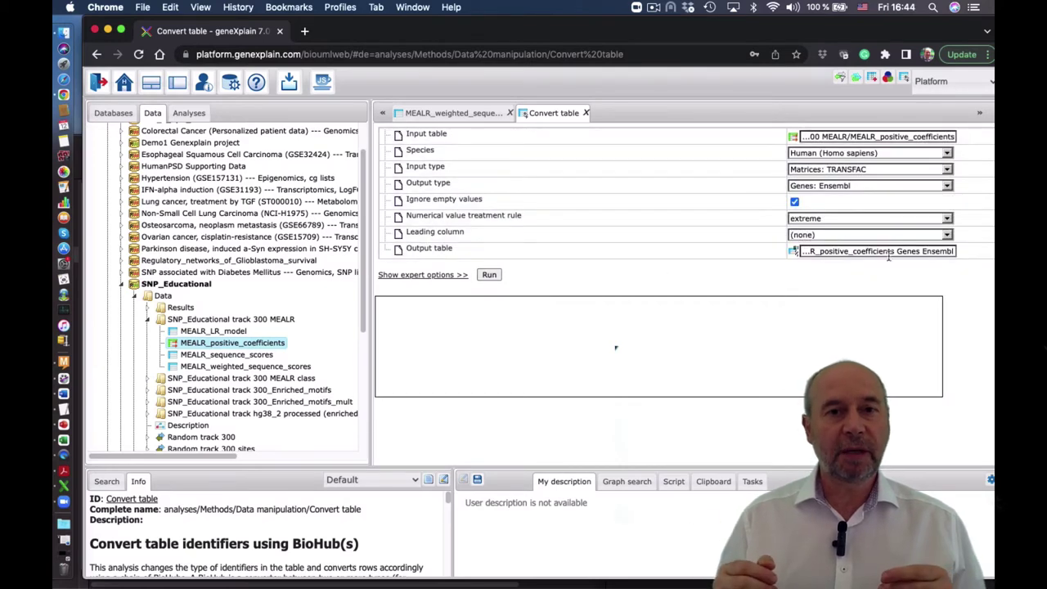
{"action": "left_click", "coordinate": [487, 275]}
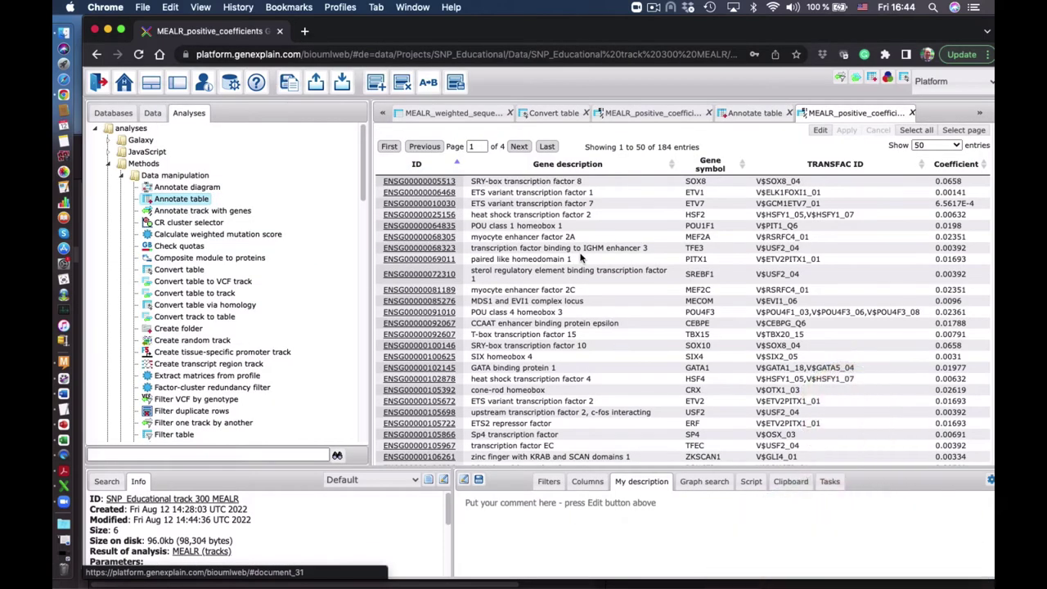
Step: Open the HumanPSD Mapping to ontologies workflow for functional classification of a single gene set
{"action": "left_click", "coordinate": [123, 85]}
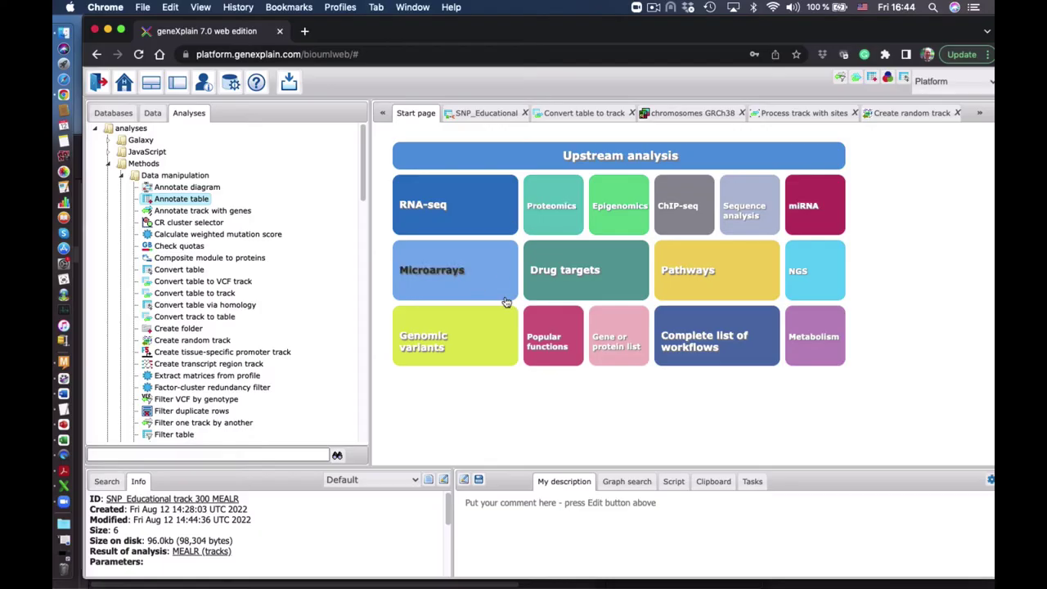
{"action": "left_click", "coordinate": [626, 350]}
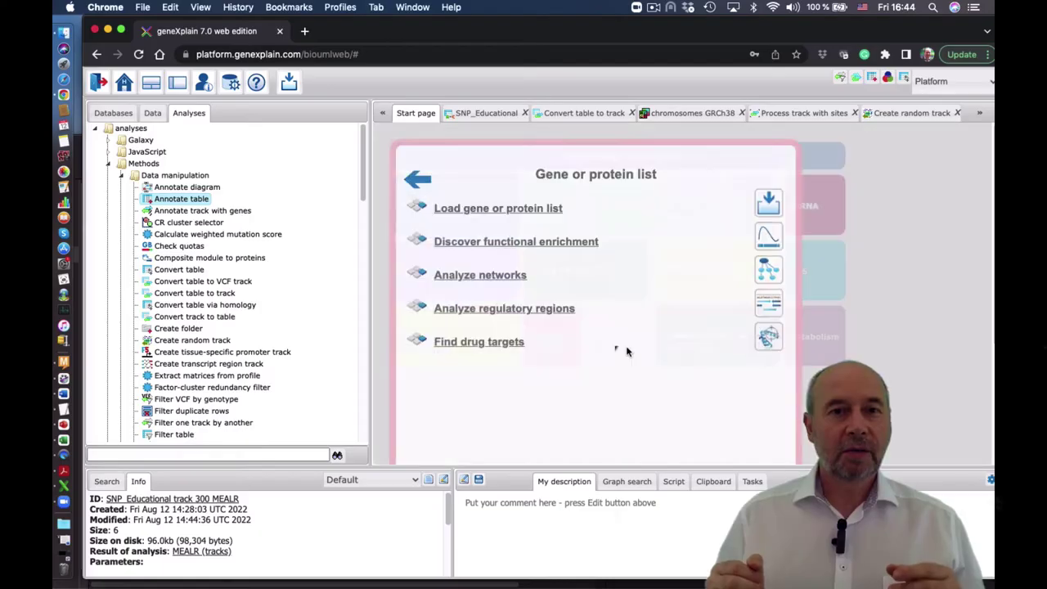
{"action": "left_click", "coordinate": [507, 244]}
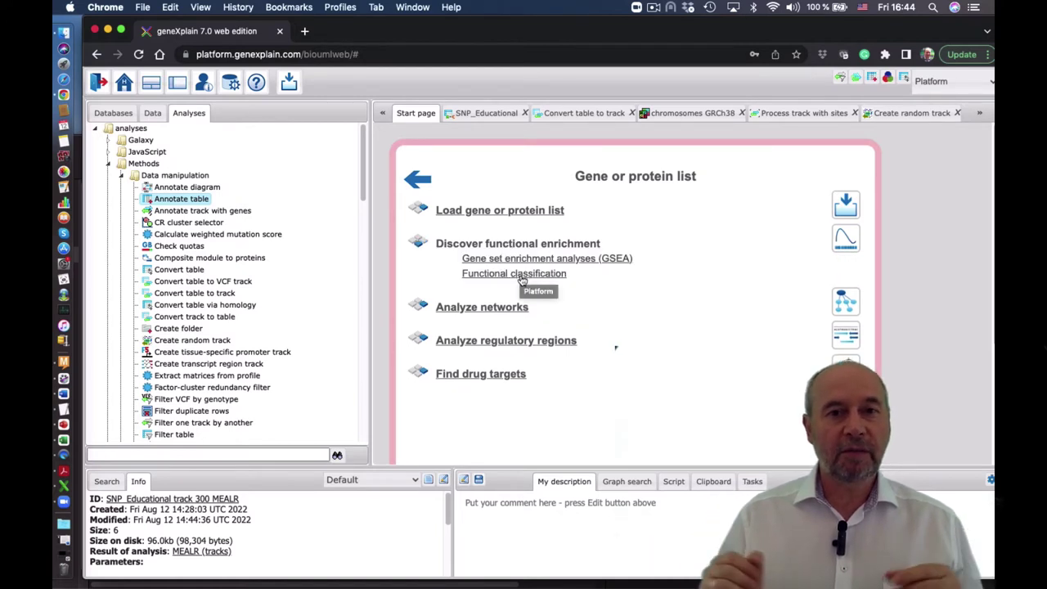
{"action": "left_click", "coordinate": [522, 275]}
{"action": "left_click", "coordinate": [620, 315]}
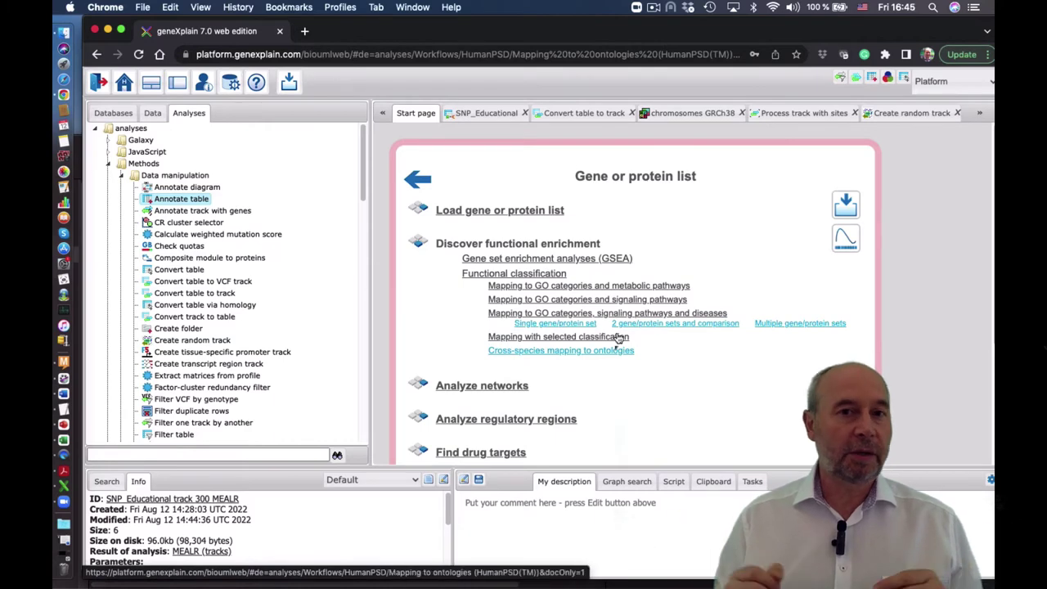
{"action": "left_click", "coordinate": [619, 337]}
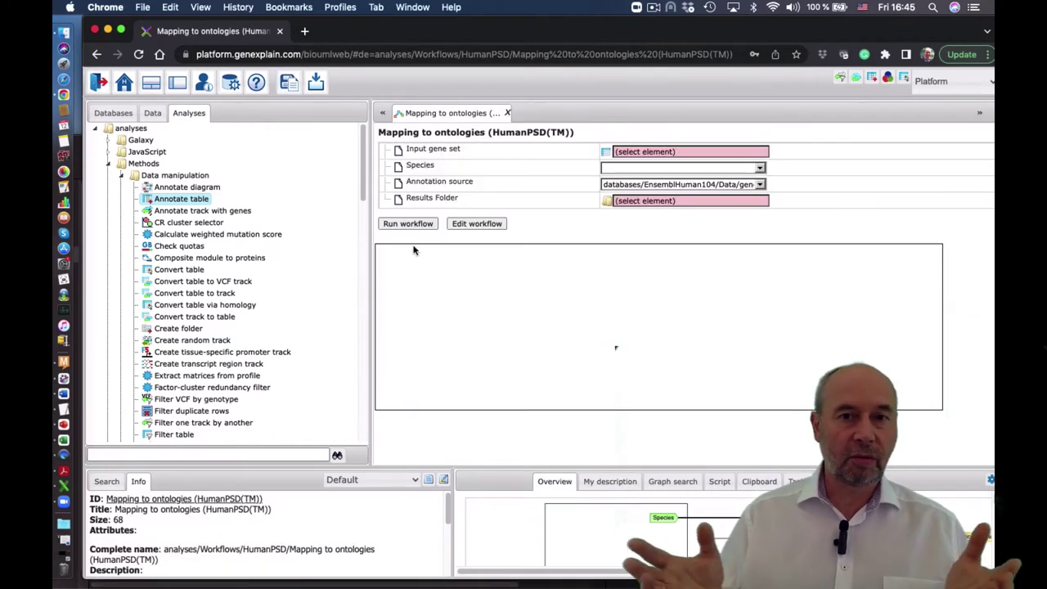
Step: Set the annotated MEALR_positive_coefficients Genes Ensembl table as the input gene set of the ontology mapping workflow
{"action": "left_click", "coordinate": [152, 113]}
{"action": "left_click", "coordinate": [156, 321]}
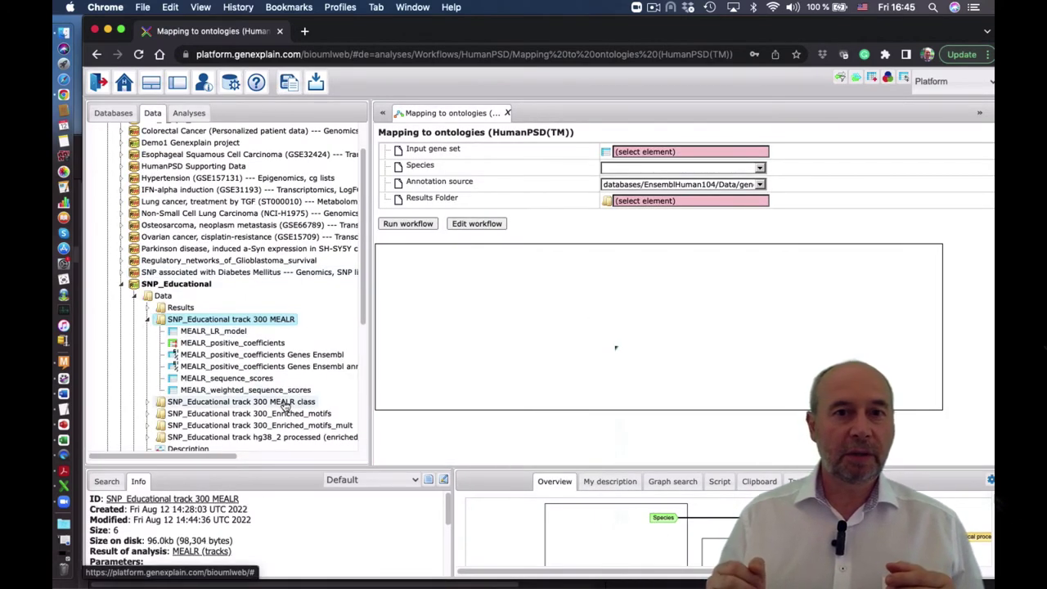
{"action": "left_click_drag", "start_coordinate": [270, 367], "coordinate": [687, 152]}
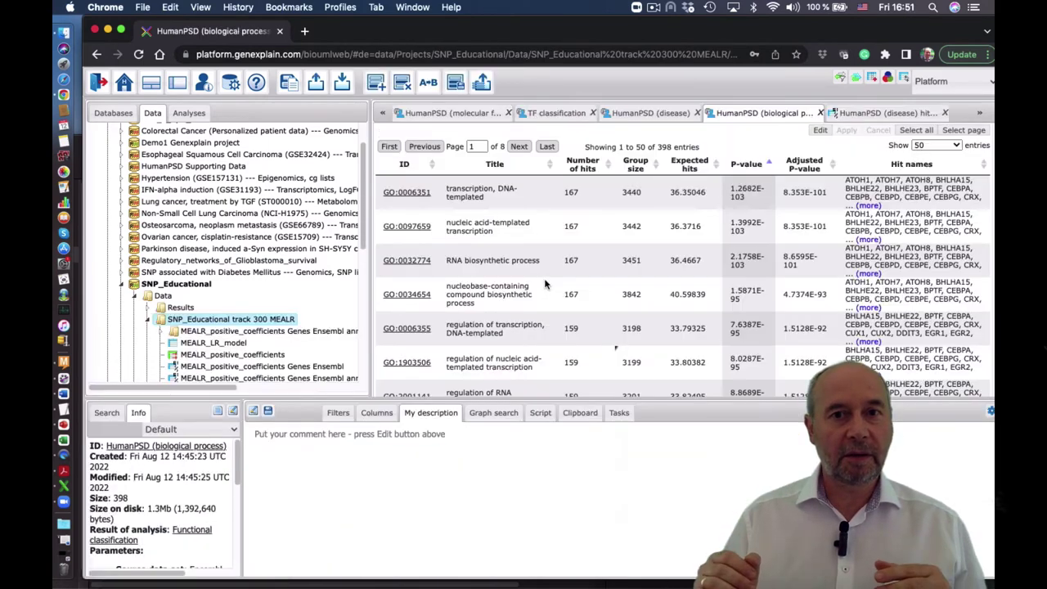
Step: Filter the HumanPSD (biological process) table to rows whose Title contains "neuron", using the case-insensitive sub-string template
{"action": "scroll", "coordinate": [679, 262], "scroll_direction": "down", "scroll_amount": 5}
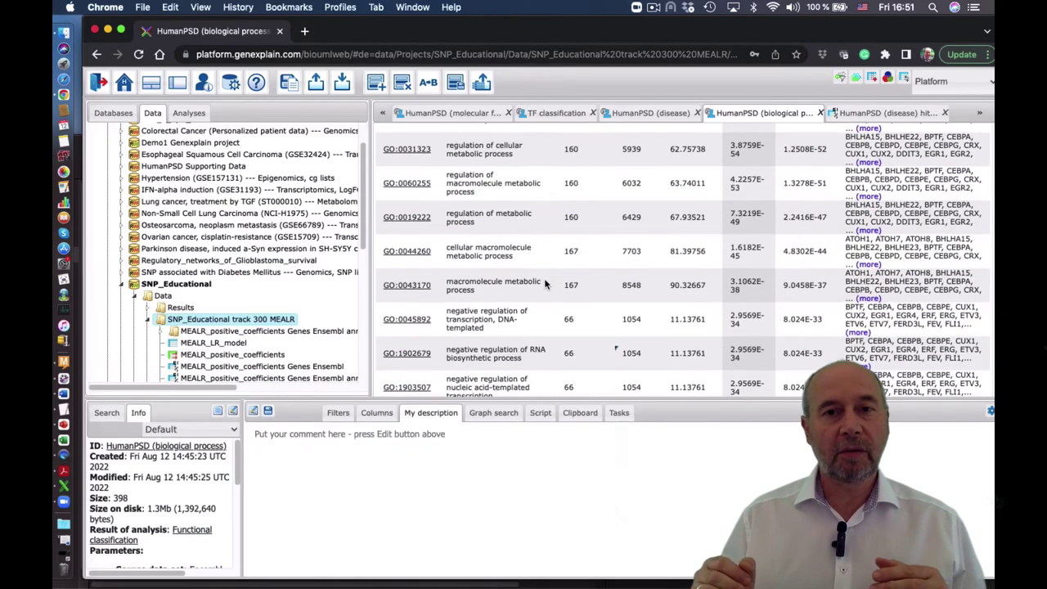
{"action": "left_click", "coordinate": [338, 413]}
{"action": "left_click", "coordinate": [352, 448]}
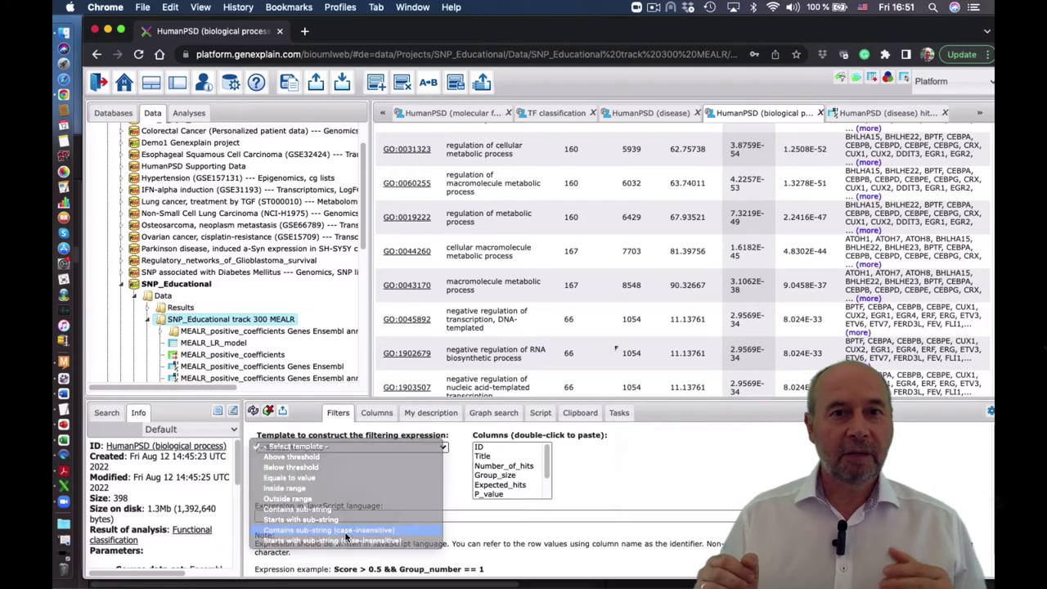
{"action": "left_click", "coordinate": [343, 532]}
{"action": "left_click", "coordinate": [385, 459]}
{"action": "left_click", "coordinate": [376, 478]}
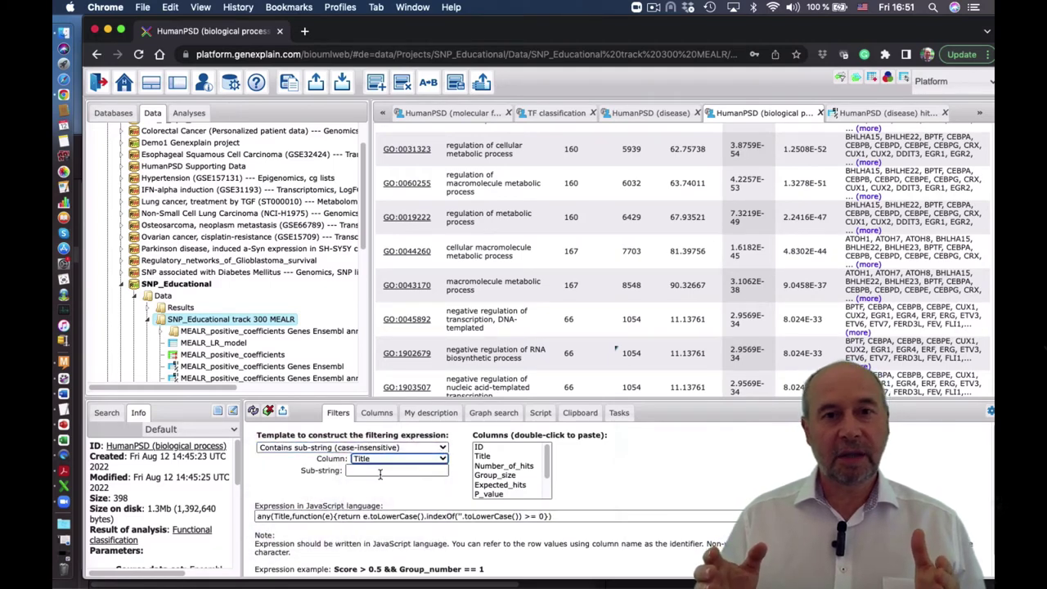
{"action": "left_click", "coordinate": [384, 470]}
{"action": "type", "text": "neuron"}
{"action": "left_click", "coordinate": [253, 411]}
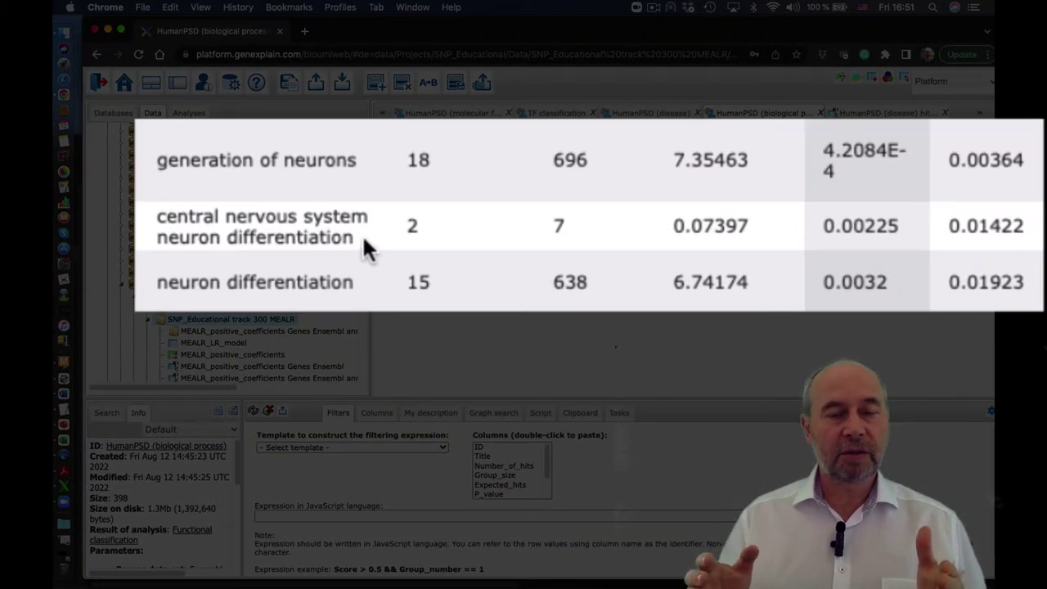
Step: Save the genes hit by the "generation of neurons" term as the table HumanPSD (biological process) hits generation of neurons
{"action": "left_click", "coordinate": [378, 172]}
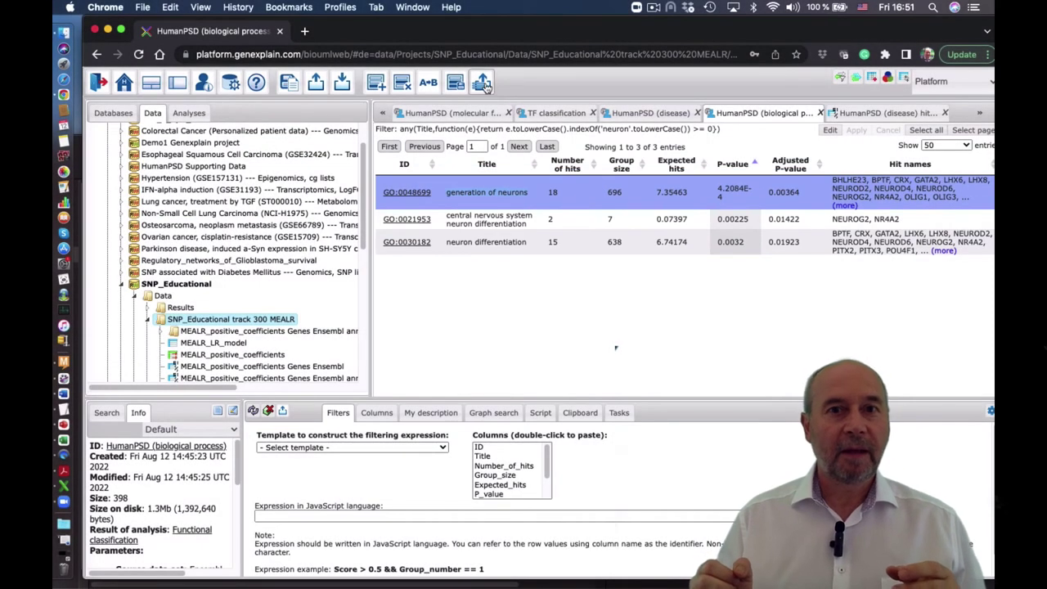
{"action": "left_click", "coordinate": [483, 84]}
{"action": "type", "text": "generation of neurons"}
{"action": "left_click", "coordinate": [657, 433]}
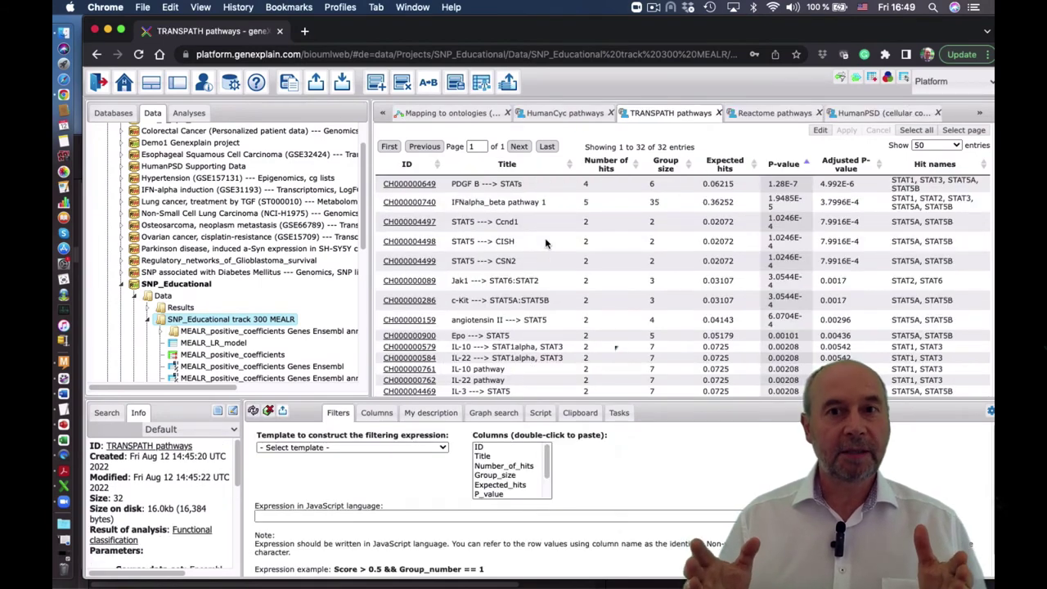
Step: Sort the TRANSPATH pathways table by group size and finally by number of hits, both in descending order
{"action": "scroll", "coordinate": [546, 243], "scroll_direction": "down", "scroll_amount": 5}
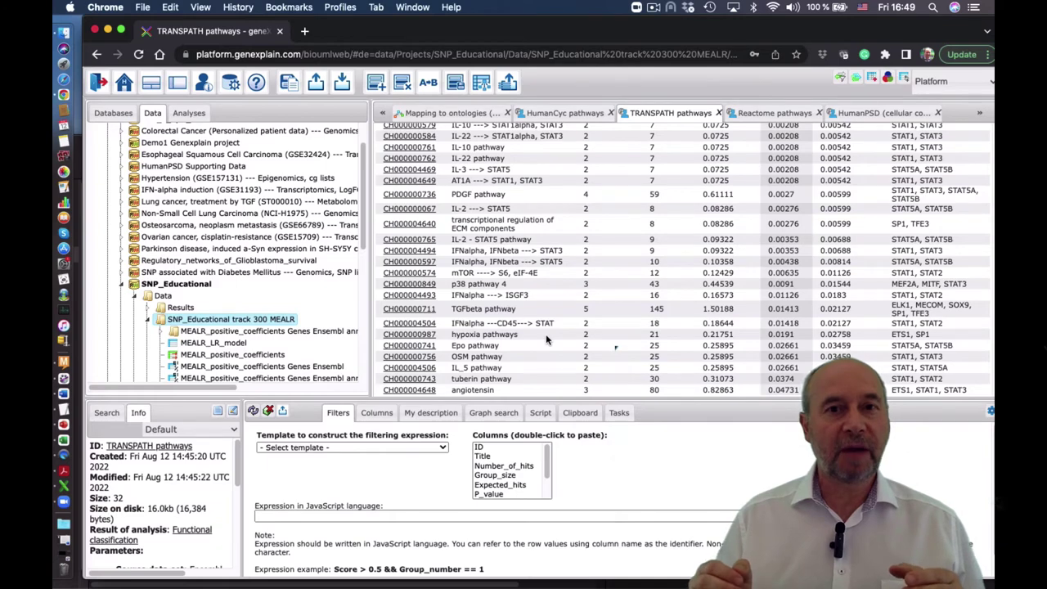
{"action": "scroll", "coordinate": [545, 334], "scroll_direction": "up", "scroll_amount": 5}
{"action": "left_click", "coordinate": [664, 172]}
{"action": "left_click", "coordinate": [665, 172]}
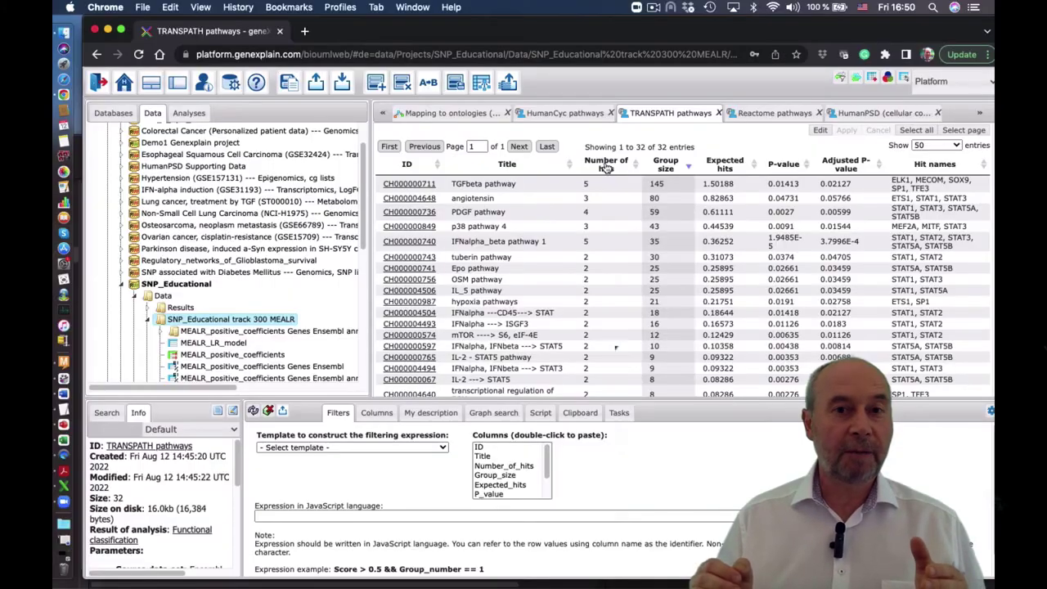
{"action": "left_click", "coordinate": [606, 165]}
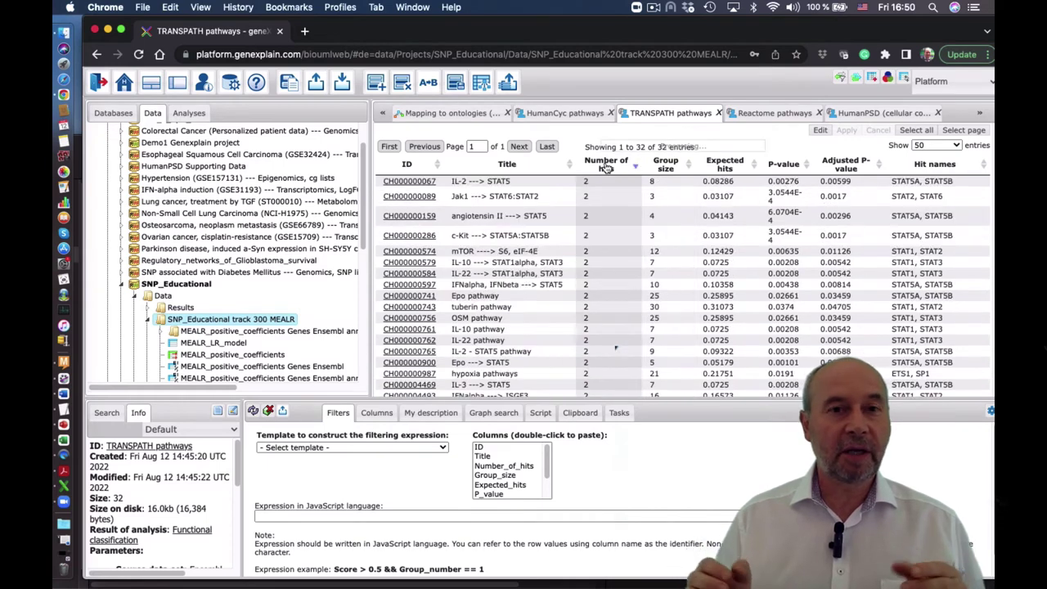
{"action": "left_click", "coordinate": [605, 165]}
Step: Save the genes hit by the TGFbeta pathway as the table TRANSPATH pathways hits TGFbeta pathway
{"action": "left_click", "coordinate": [525, 187]}
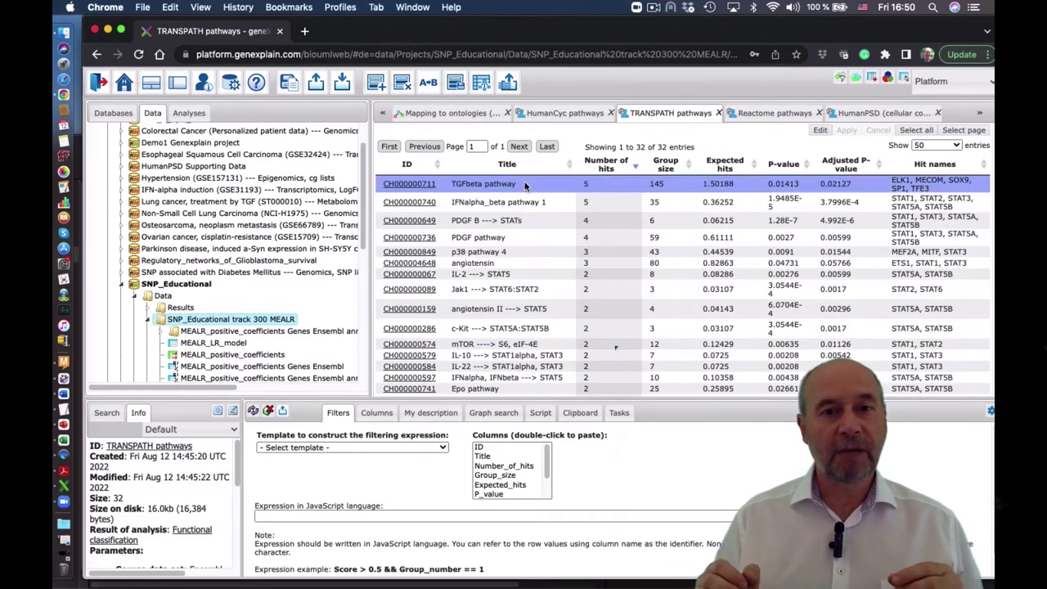
{"action": "left_click", "coordinate": [507, 82]}
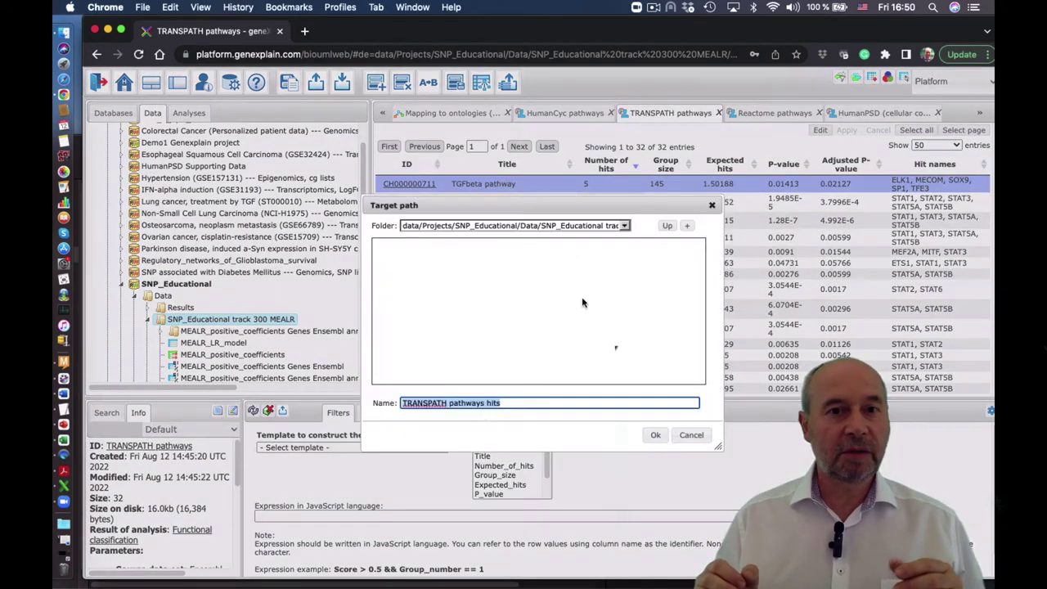
{"action": "left_click", "coordinate": [521, 403]}
{"action": "type", "text": "sorted"}
{"action": "left_click", "coordinate": [651, 435]}
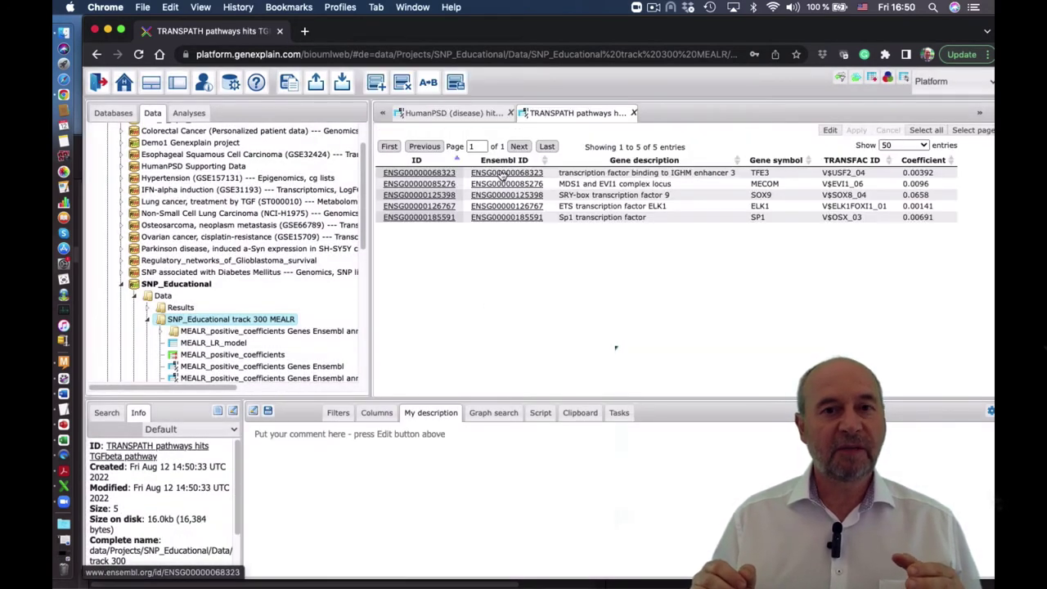
Step: Generate a diagram of the TGFbeta pathway from the TRANSPATH pathways table, named TRANSPATH pathways CH000000711
{"action": "left_click", "coordinate": [387, 115]}
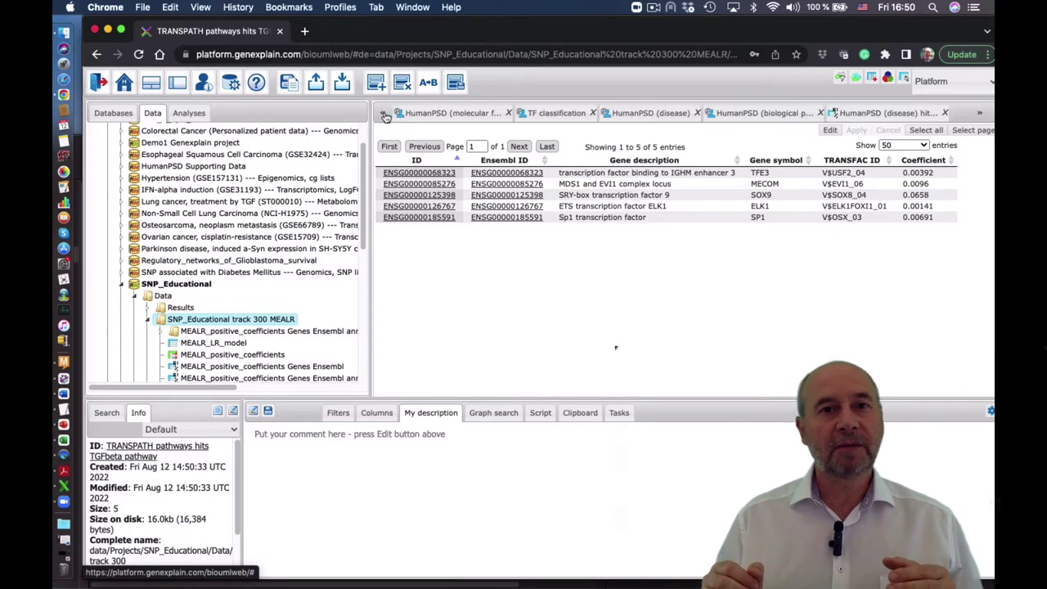
{"action": "left_click", "coordinate": [387, 115]}
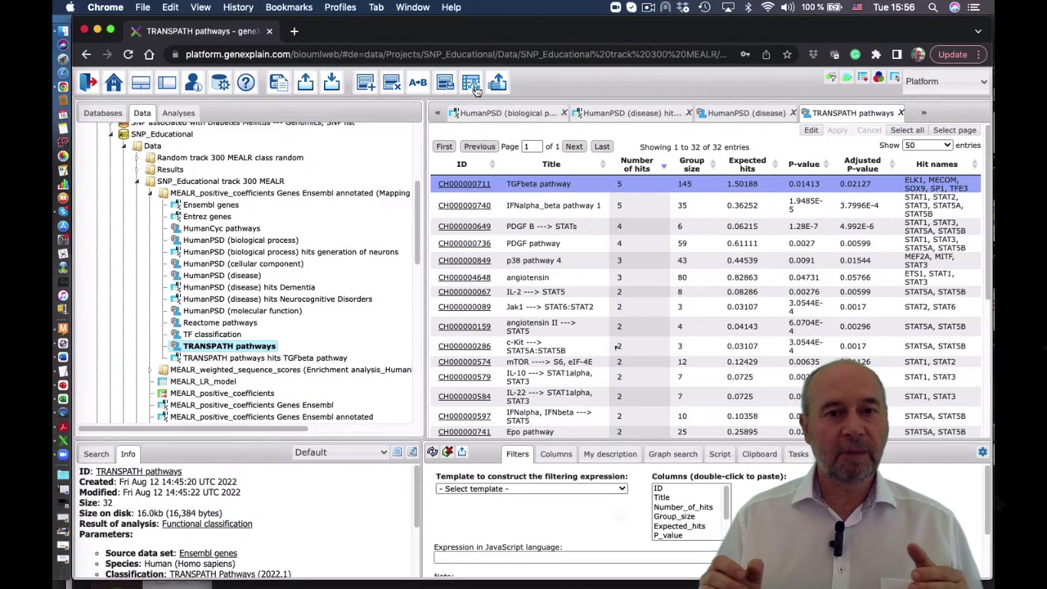
{"action": "left_click", "coordinate": [472, 82]}
{"action": "left_click", "coordinate": [551, 403]}
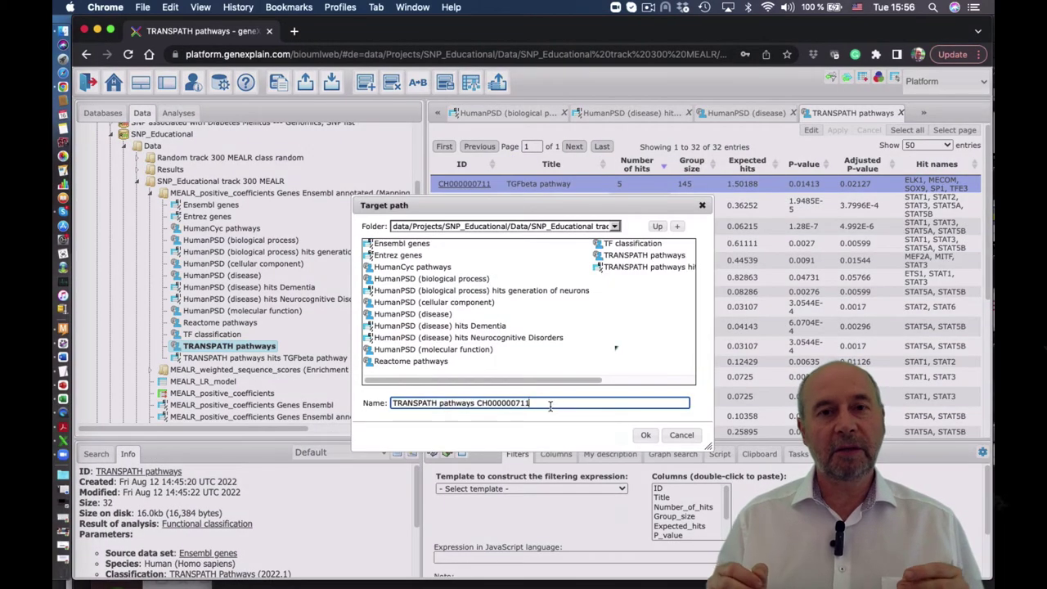
{"action": "left_click", "coordinate": [646, 436]}
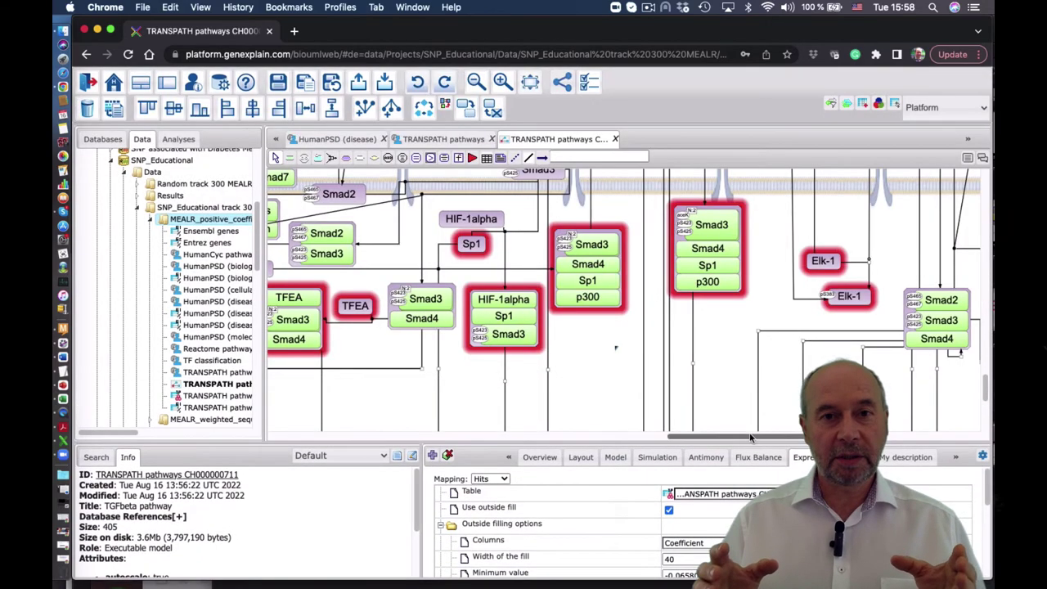
Step: Examine the highlighted transcription factors near the nucleus and their place in the whole TGFbeta pathway diagram
{"action": "left_click_drag", "start_coordinate": [729, 438], "coordinate": [665, 438]}
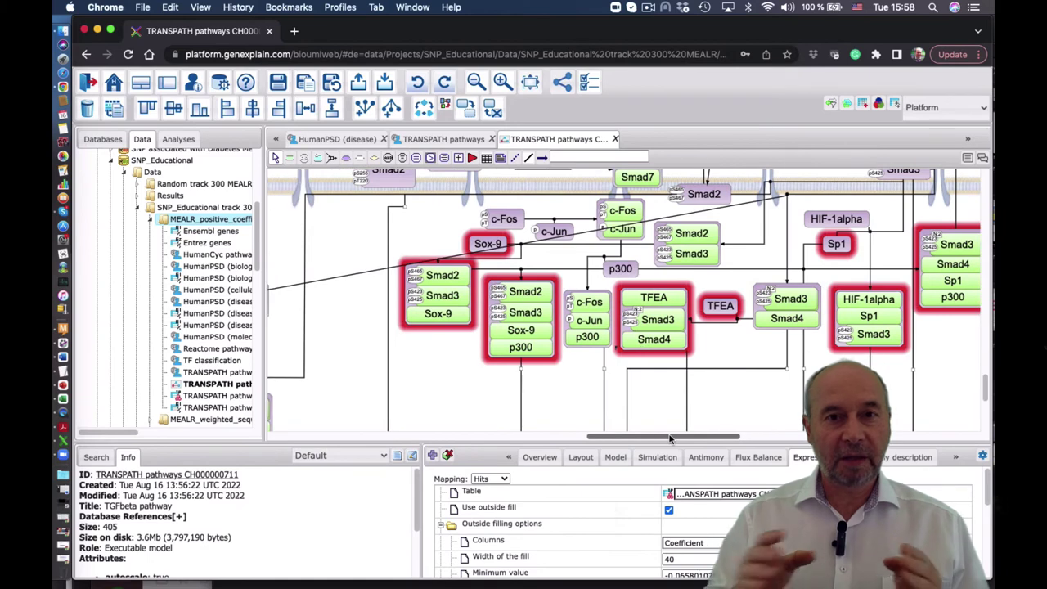
{"action": "left_click", "coordinate": [475, 83]}
{"action": "left_click", "coordinate": [475, 83]}
{"action": "left_click", "coordinate": [475, 83]}
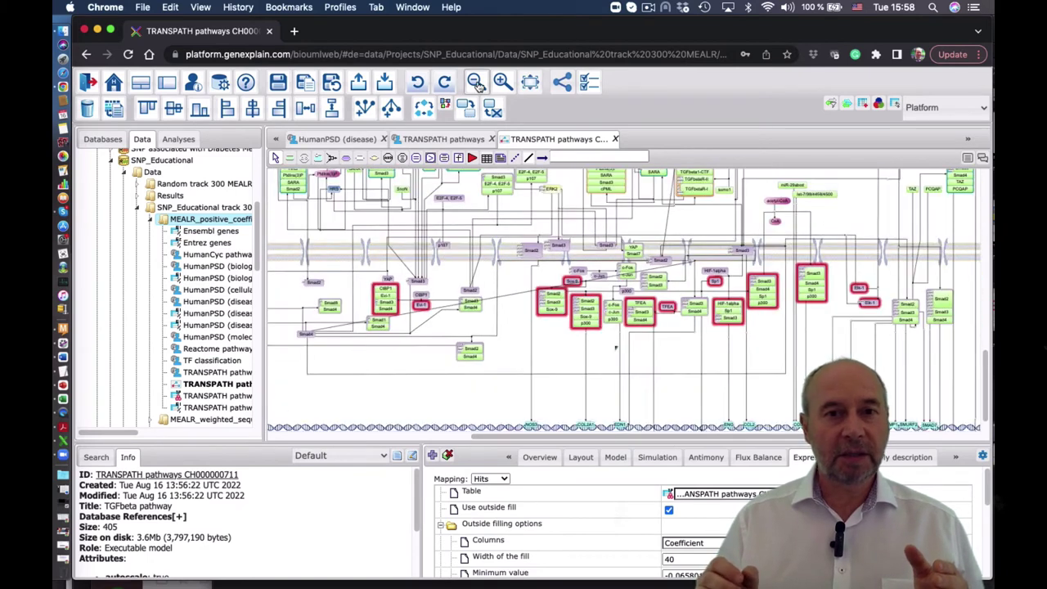
{"action": "left_click", "coordinate": [475, 83]}
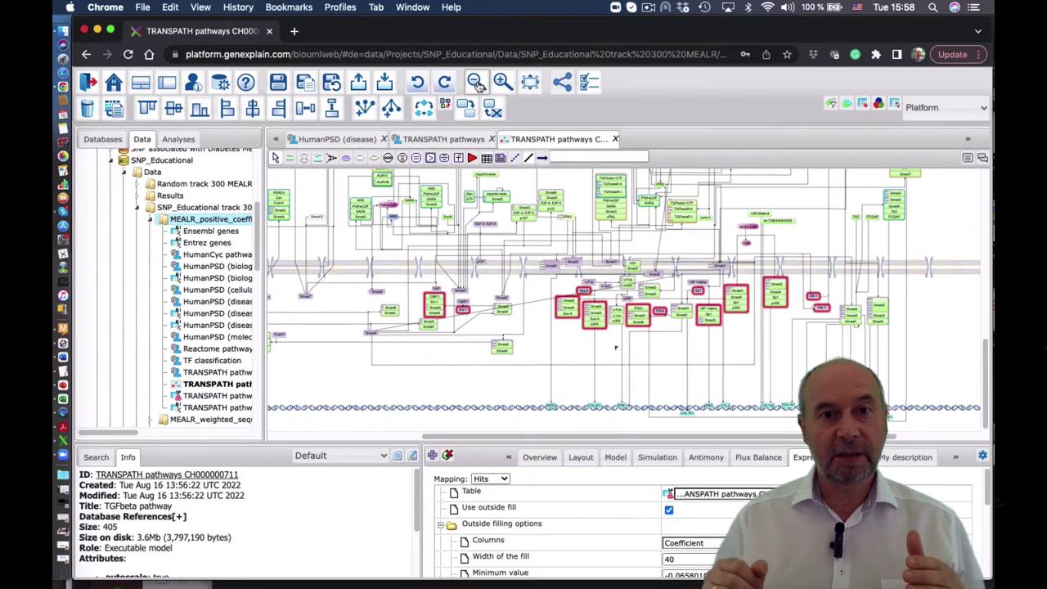
{"action": "left_click", "coordinate": [475, 83]}
{"action": "left_click", "coordinate": [475, 82]}
{"action": "left_click", "coordinate": [475, 83]}
{"action": "left_click", "coordinate": [475, 83]}
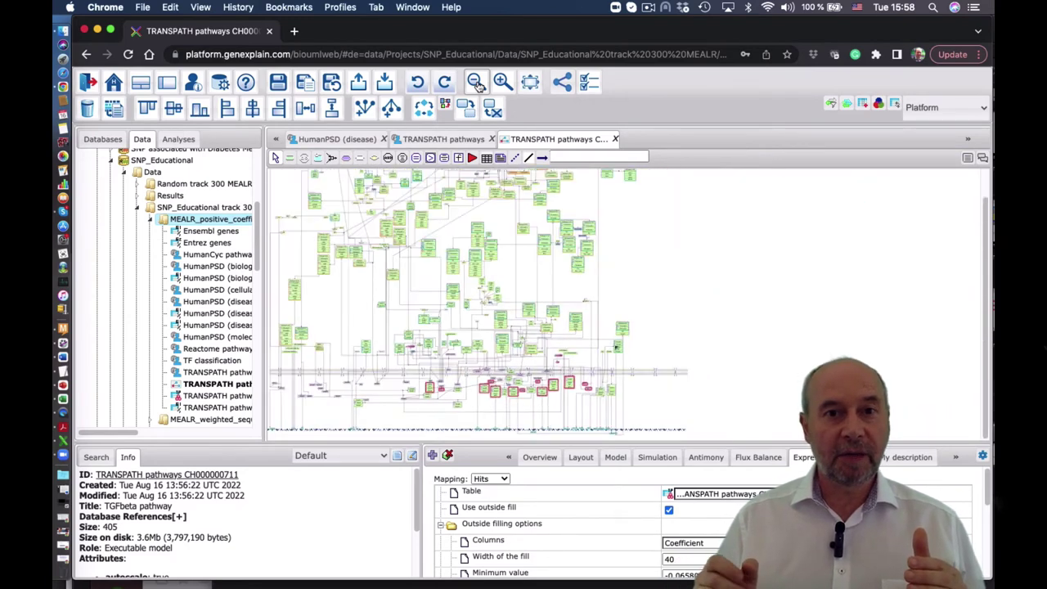
Step: Examine the upper part of the TGFbeta pathway diagram with the membrane receptors and their signaling complexes
{"action": "scroll", "coordinate": [515, 250], "scroll_direction": "up", "scroll_amount": 2}
{"action": "left_click", "coordinate": [502, 83]}
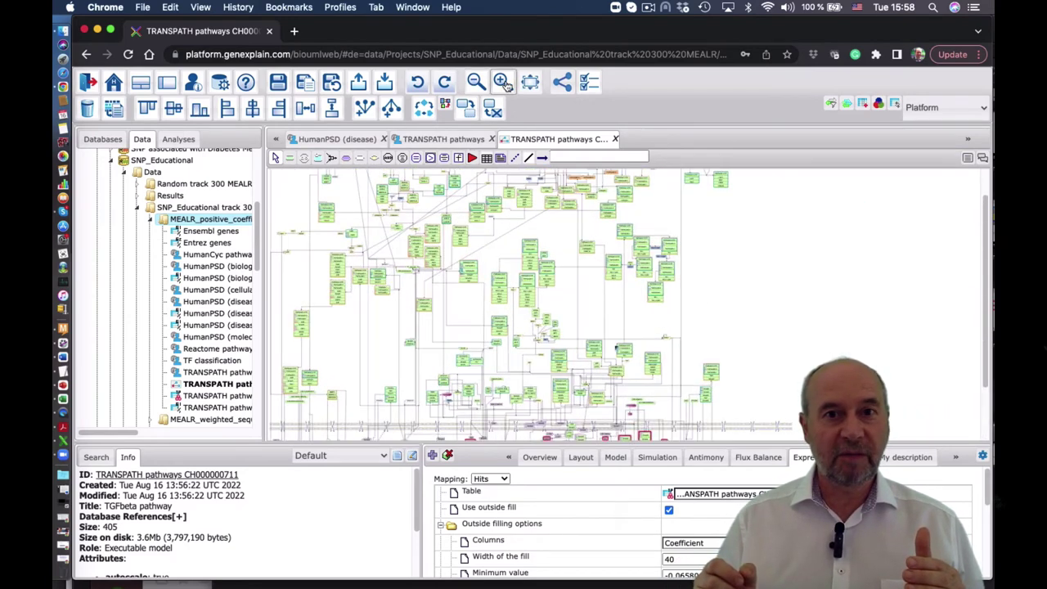
{"action": "left_click", "coordinate": [502, 83]}
{"action": "left_click", "coordinate": [502, 83]}
{"action": "left_click", "coordinate": [502, 82]}
{"action": "left_click", "coordinate": [502, 82]}
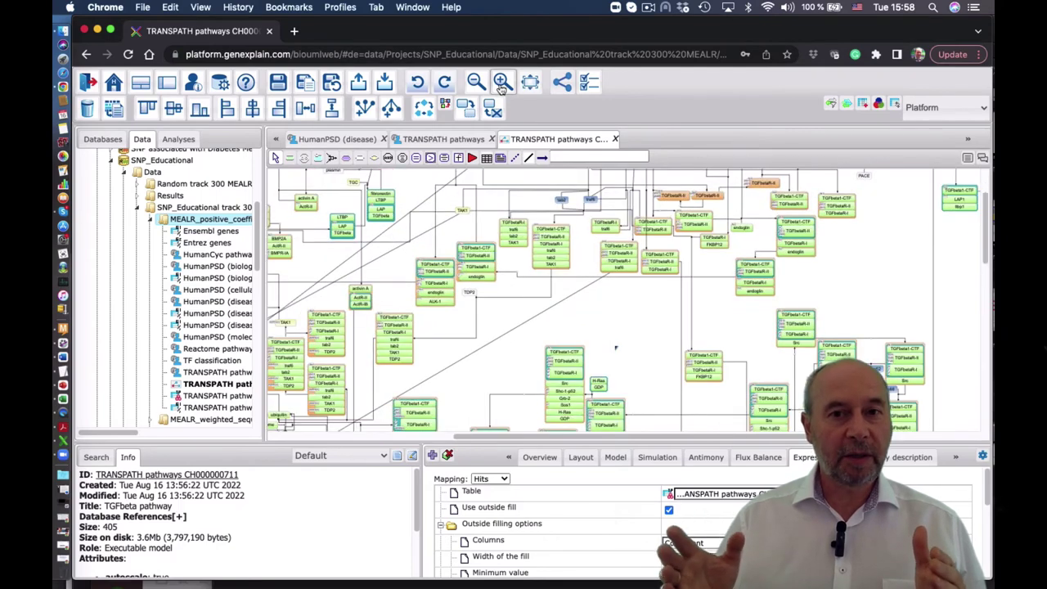
{"action": "left_click", "coordinate": [502, 82]}
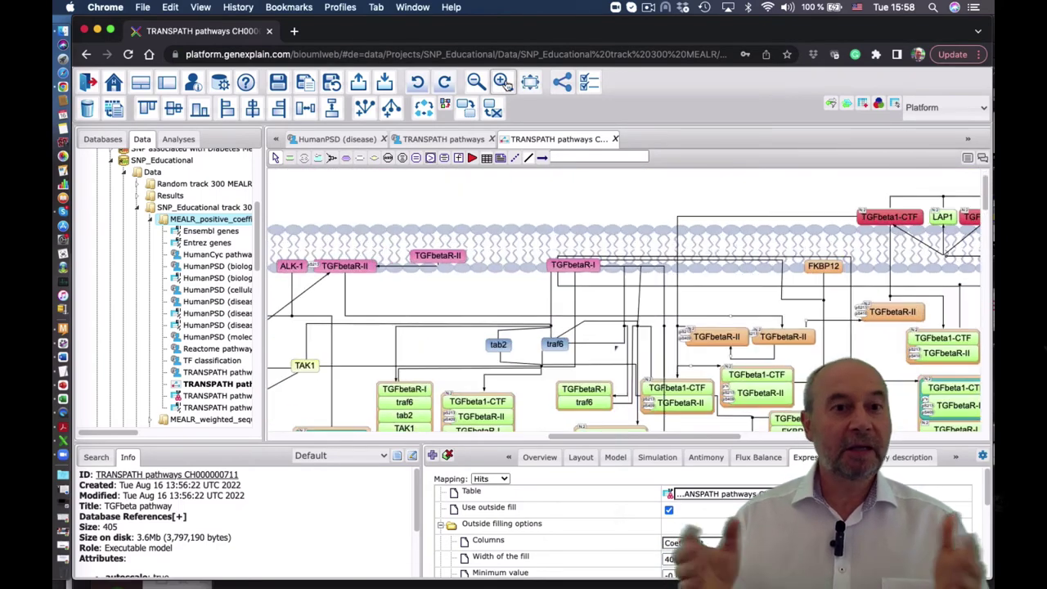
{"action": "left_click", "coordinate": [502, 82]}
{"action": "left_click_drag", "start_coordinate": [621, 436], "coordinate": [725, 452]}
{"action": "scroll", "coordinate": [623, 326], "scroll_direction": "up", "scroll_amount": 2}
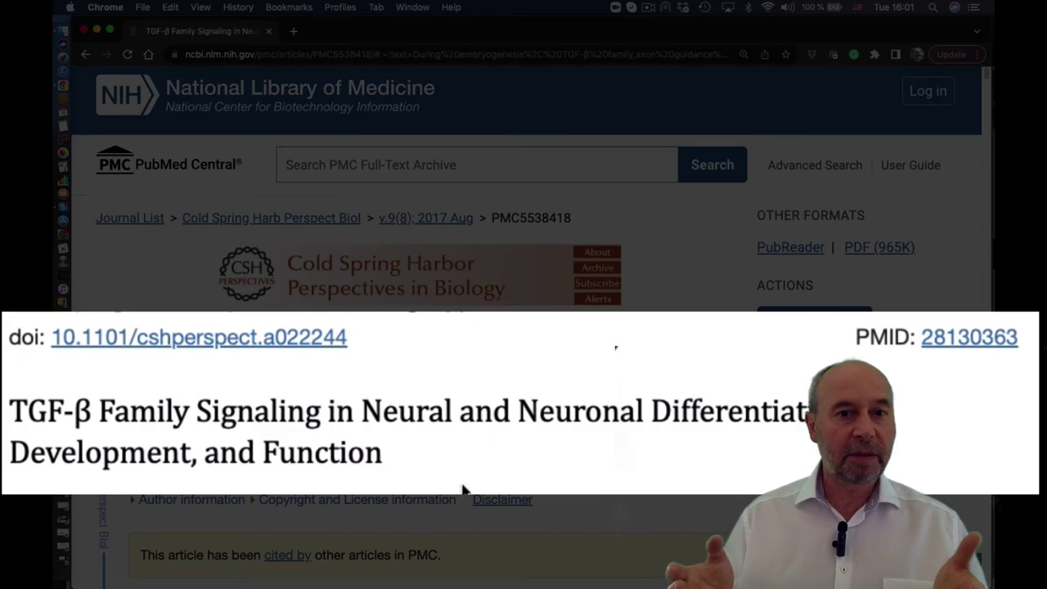
Step: Read the abstract and introduction of the PubMed Central article on TGF-β family signaling in neural and neuronal differentiation
{"action": "scroll", "coordinate": [465, 442], "scroll_direction": "down", "scroll_amount": 6}
{"action": "scroll", "coordinate": [461, 482], "scroll_direction": "down", "scroll_amount": 1}
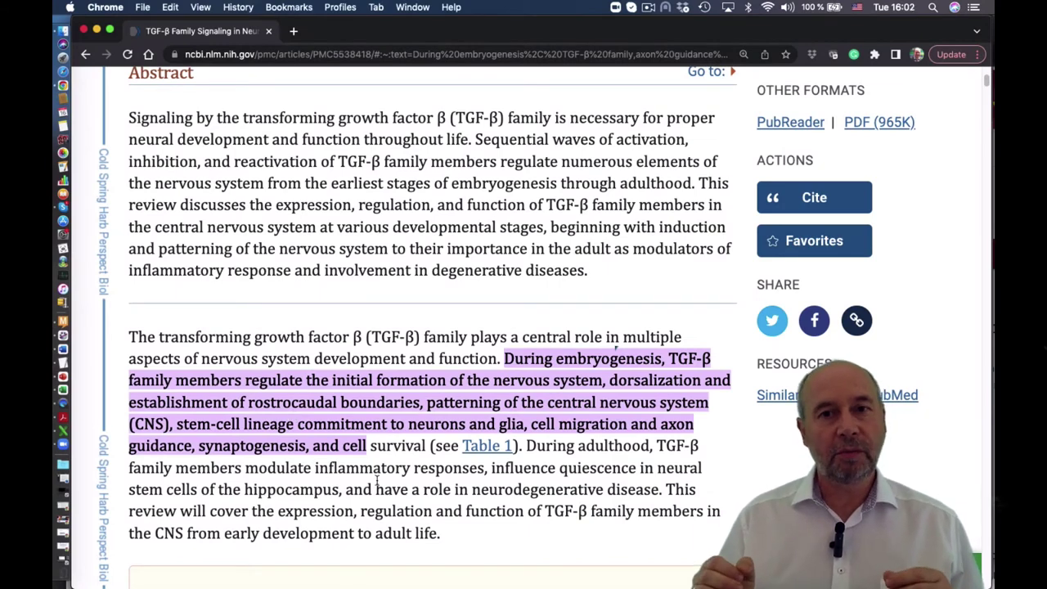
{"action": "scroll", "coordinate": [376, 483], "scroll_direction": "down", "scroll_amount": 5}
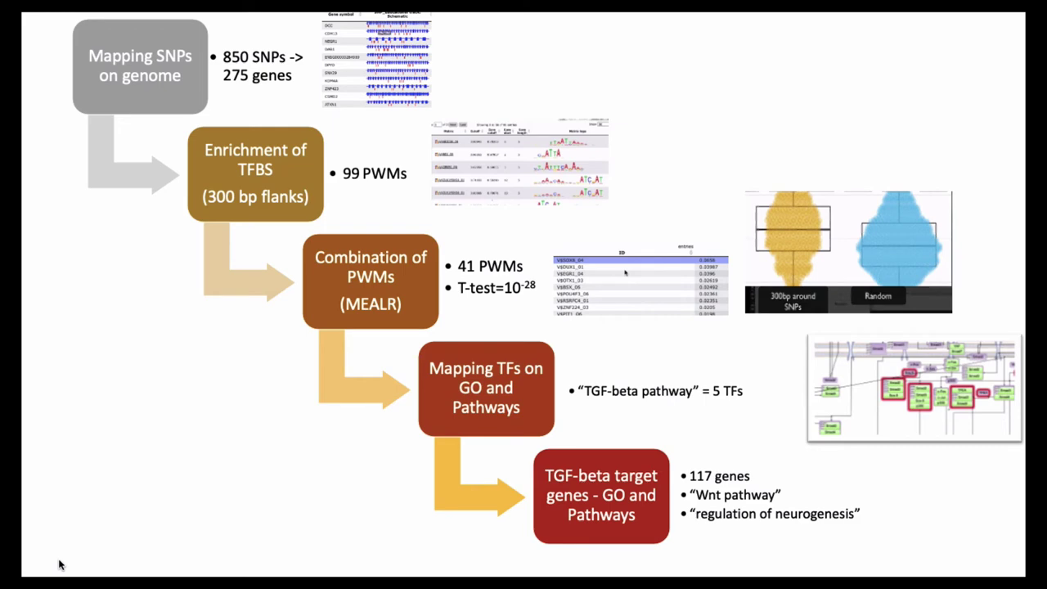
{"action": "key", "text": "Right"}
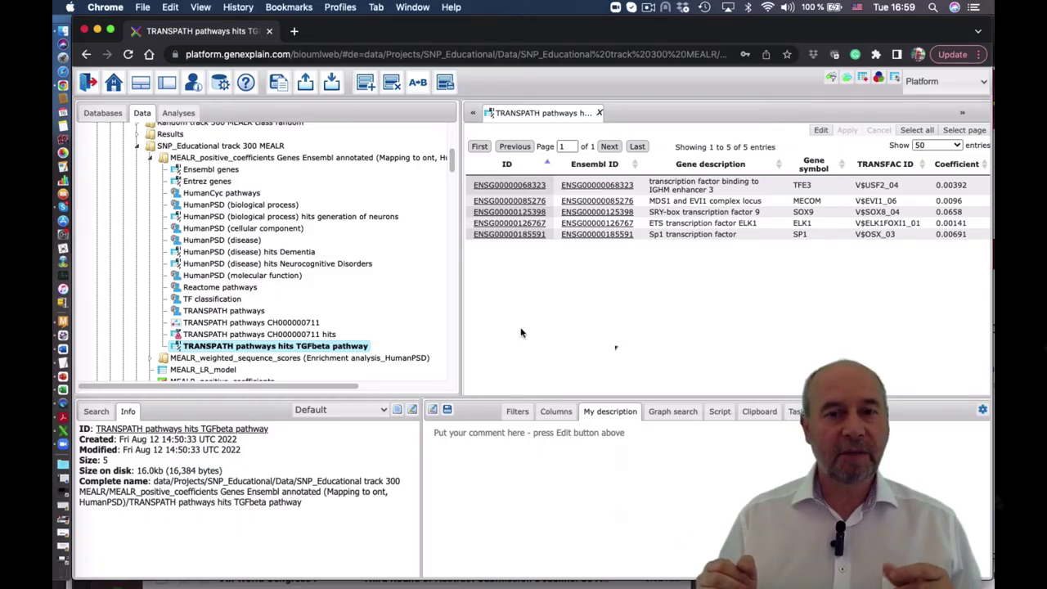
{"action": "left_click", "coordinate": [169, 115]}
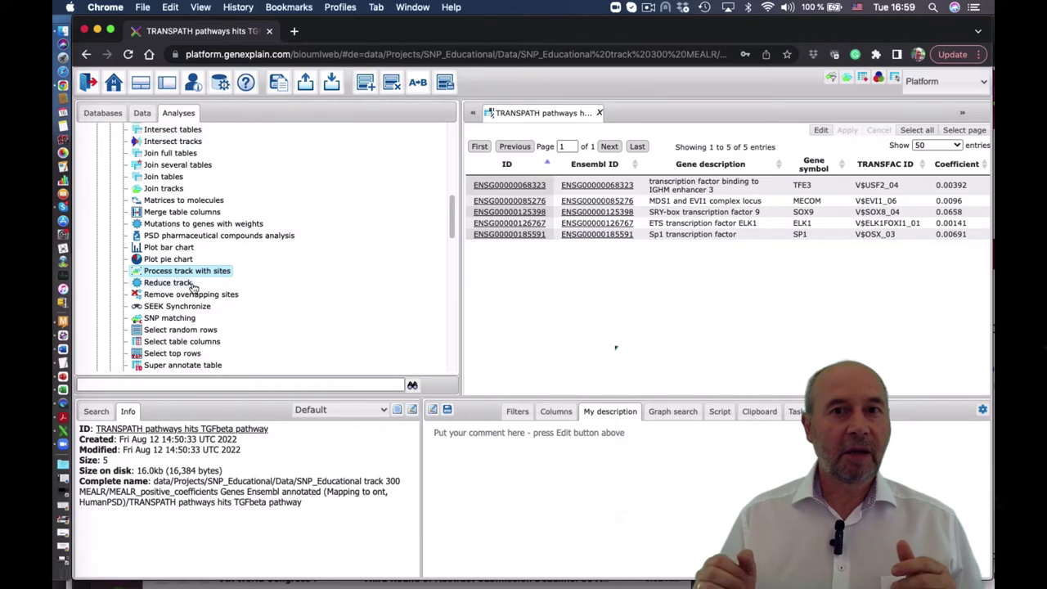
{"action": "scroll", "coordinate": [181, 260], "scroll_direction": "up", "scroll_amount": 10}
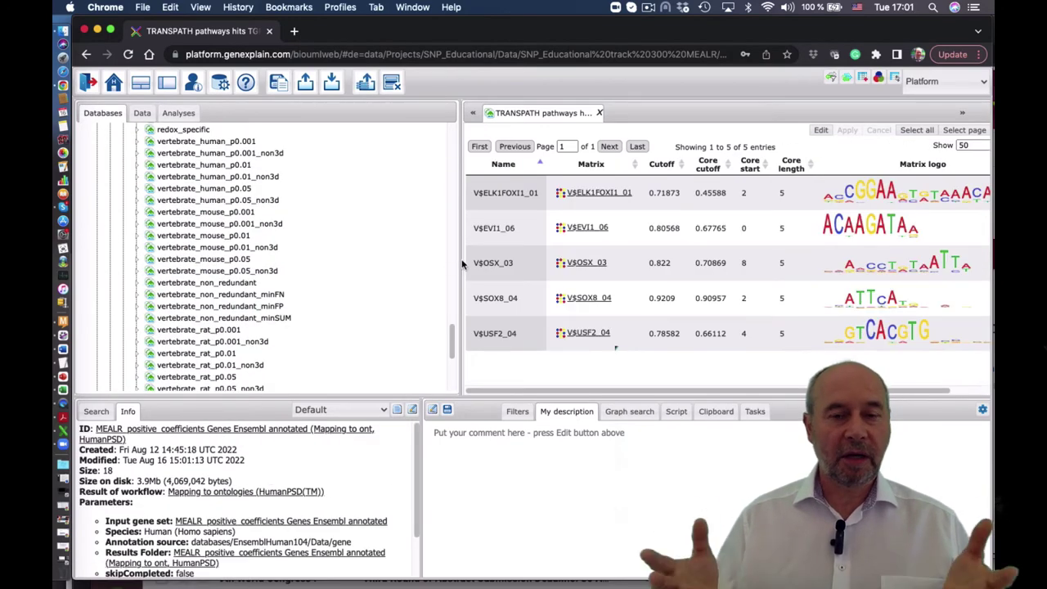
Step: Widen the area showing the TGFbeta pathway profile table and open the Site search on track analysis
{"action": "left_click_drag", "start_coordinate": [462, 264], "coordinate": [382, 261]}
{"action": "left_click", "coordinate": [144, 114]}
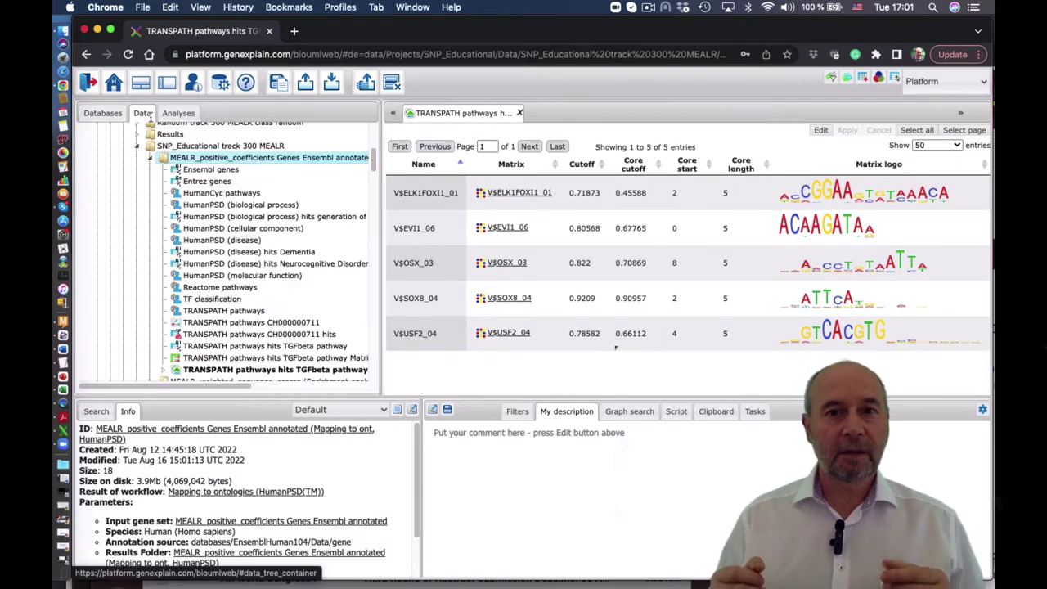
{"action": "left_click", "coordinate": [178, 113]}
{"action": "scroll", "coordinate": [225, 242], "scroll_direction": "down", "scroll_amount": 10}
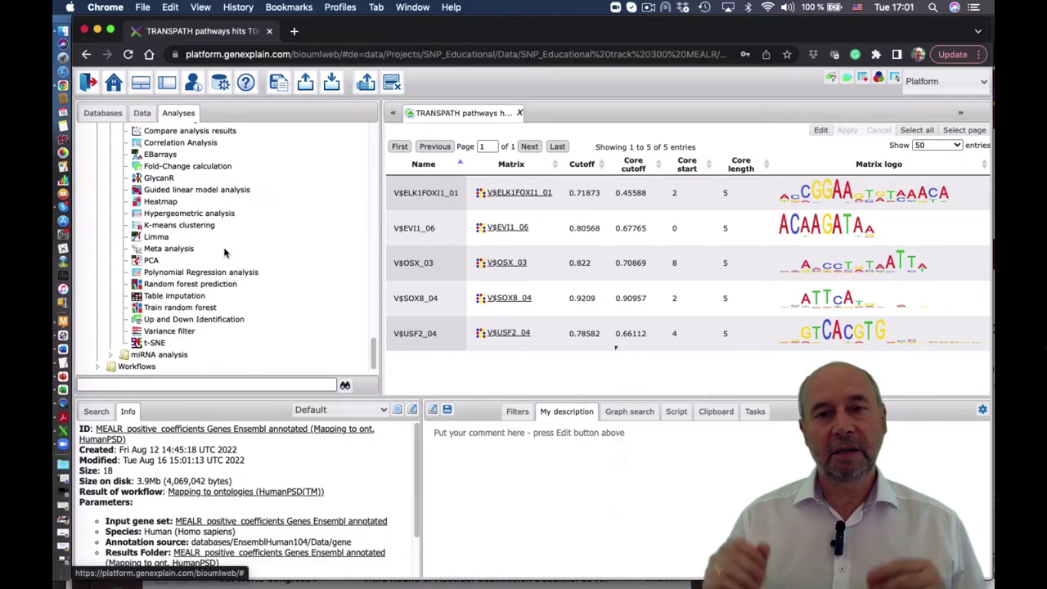
{"action": "scroll", "coordinate": [222, 246], "scroll_direction": "up", "scroll_amount": 8}
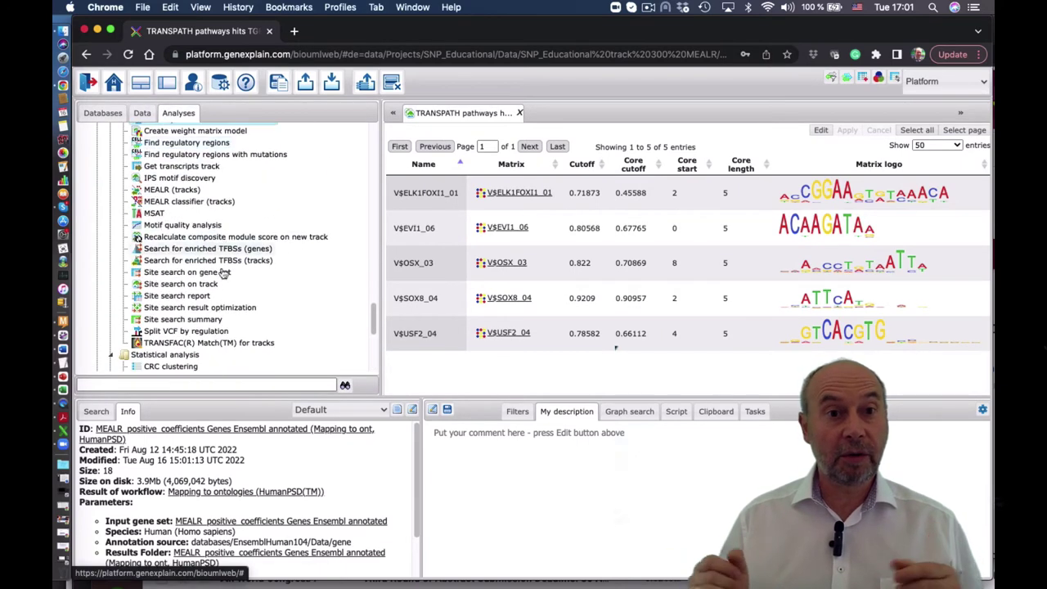
{"action": "left_click", "coordinate": [194, 286]}
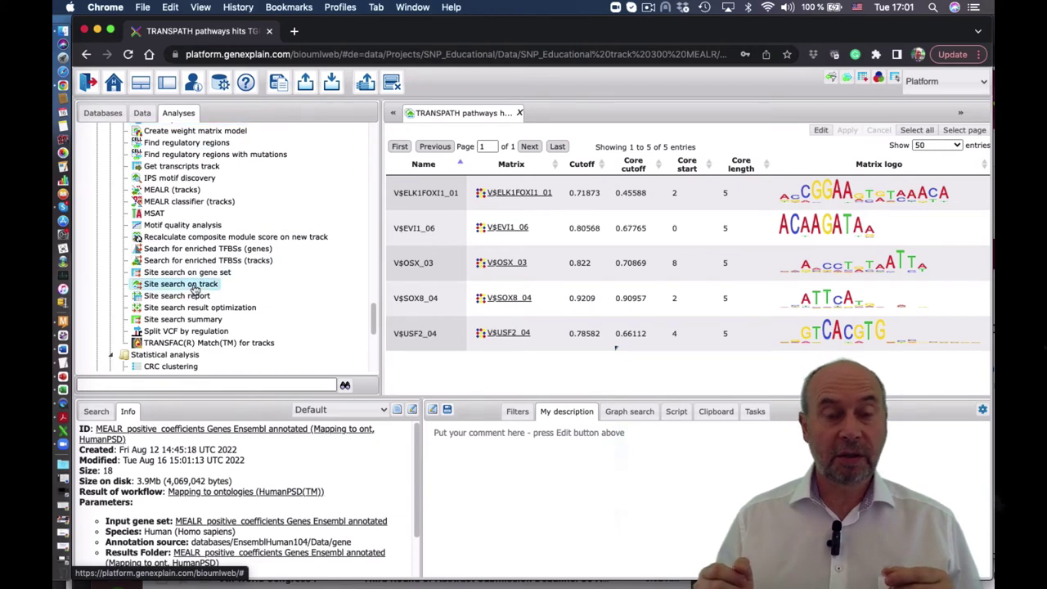
Step: Set SNP_Educational track mached pval gene 300 processed as the track of the site search
{"action": "left_click", "coordinate": [142, 114]}
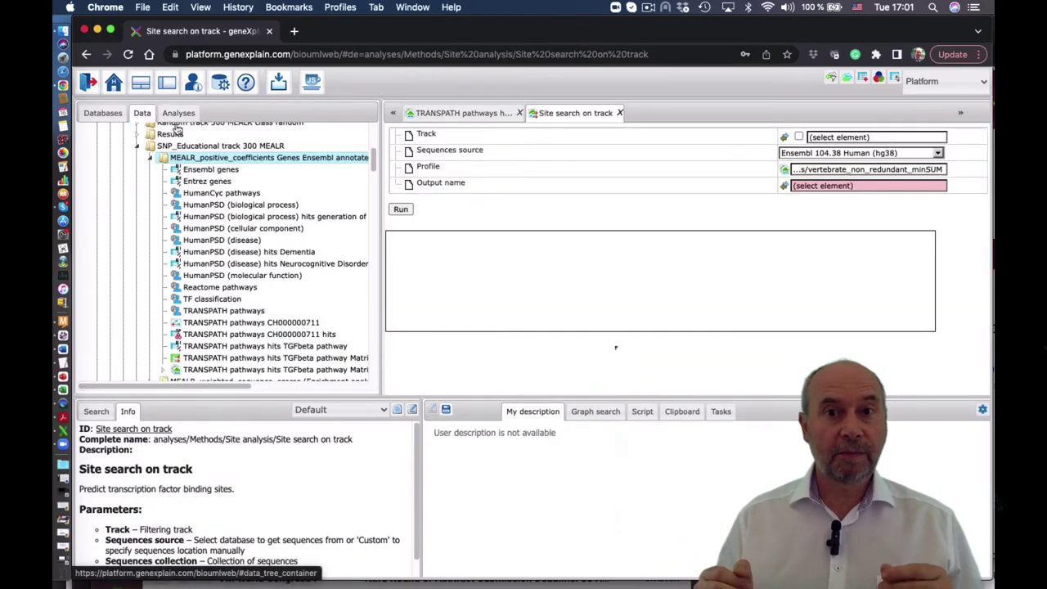
{"action": "scroll", "coordinate": [246, 328], "scroll_direction": "down", "scroll_amount": 5}
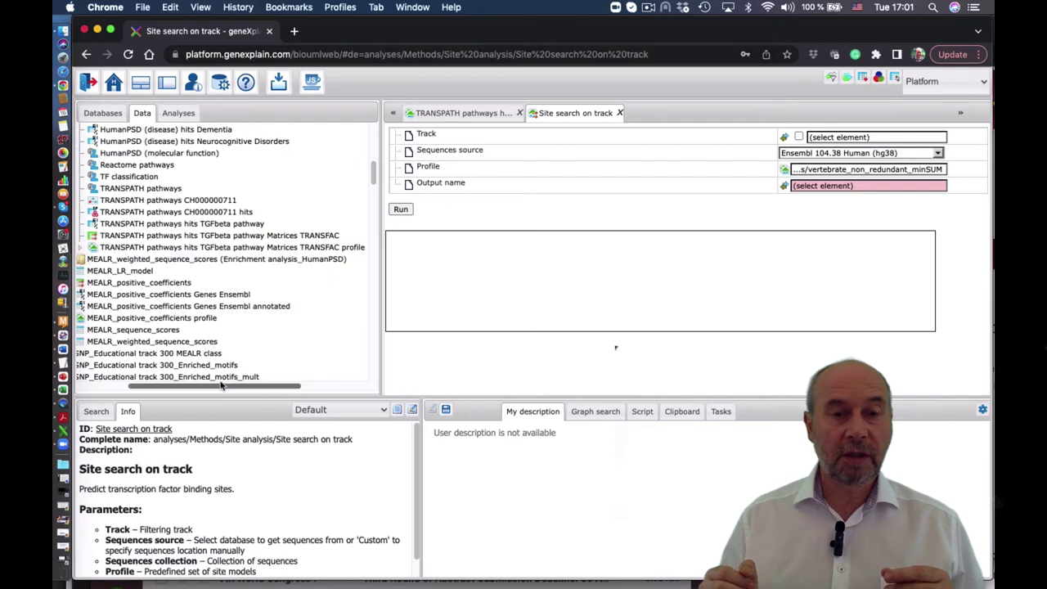
{"action": "scroll", "coordinate": [274, 360], "scroll_direction": "down", "scroll_amount": 10}
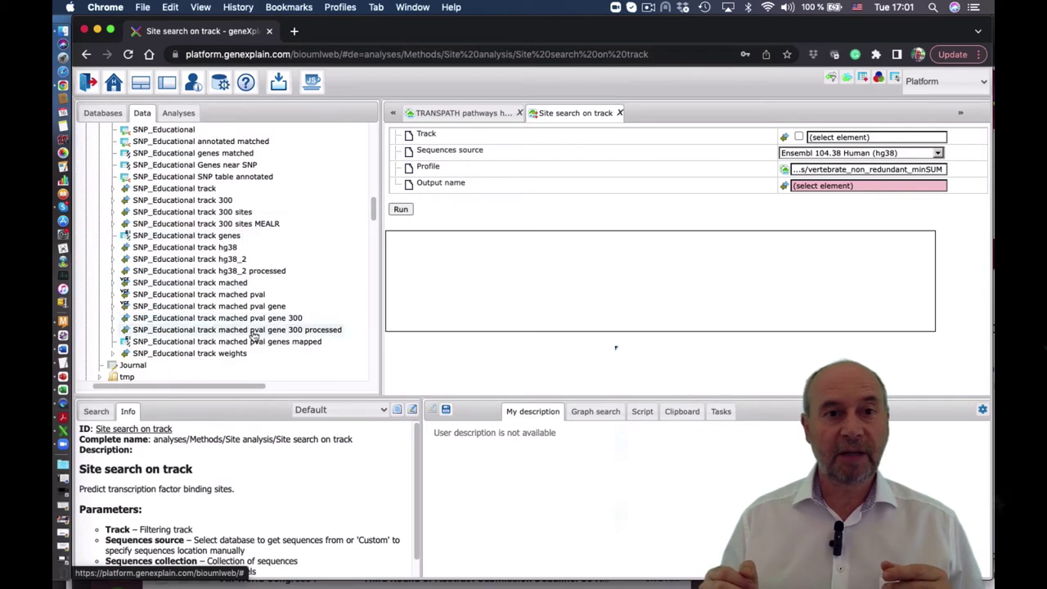
{"action": "left_click_drag", "start_coordinate": [299, 331], "coordinate": [904, 139]}
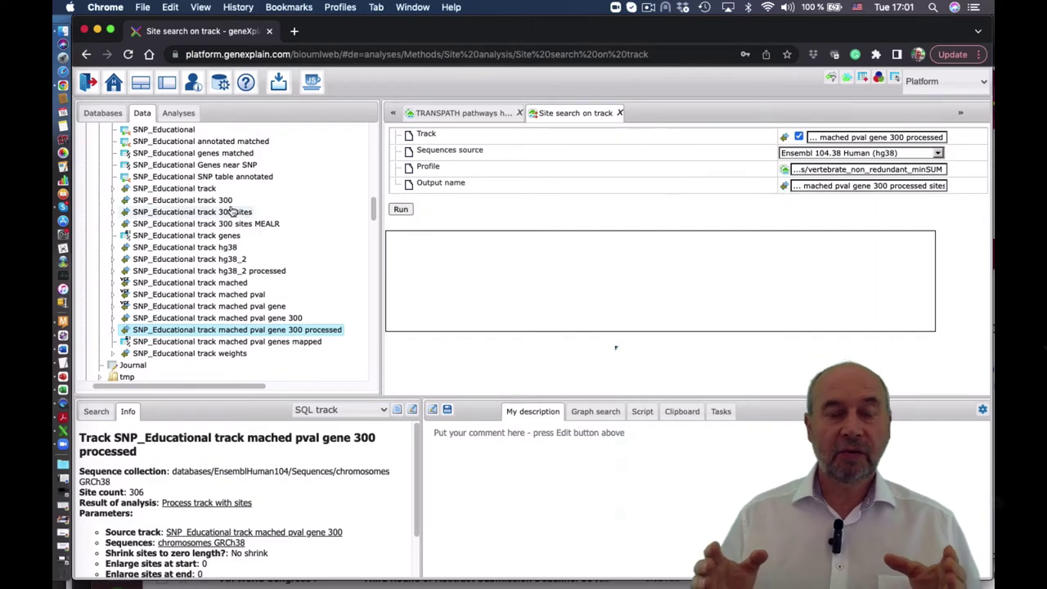
Step: Set TRANSPATH pathways hits TGFbeta pathway Matrices TRANSFAC profile as the profile of the site search
{"action": "scroll", "coordinate": [232, 211], "scroll_direction": "up", "scroll_amount": 2}
{"action": "scroll", "coordinate": [231, 210], "scroll_direction": "up", "scroll_amount": 5}
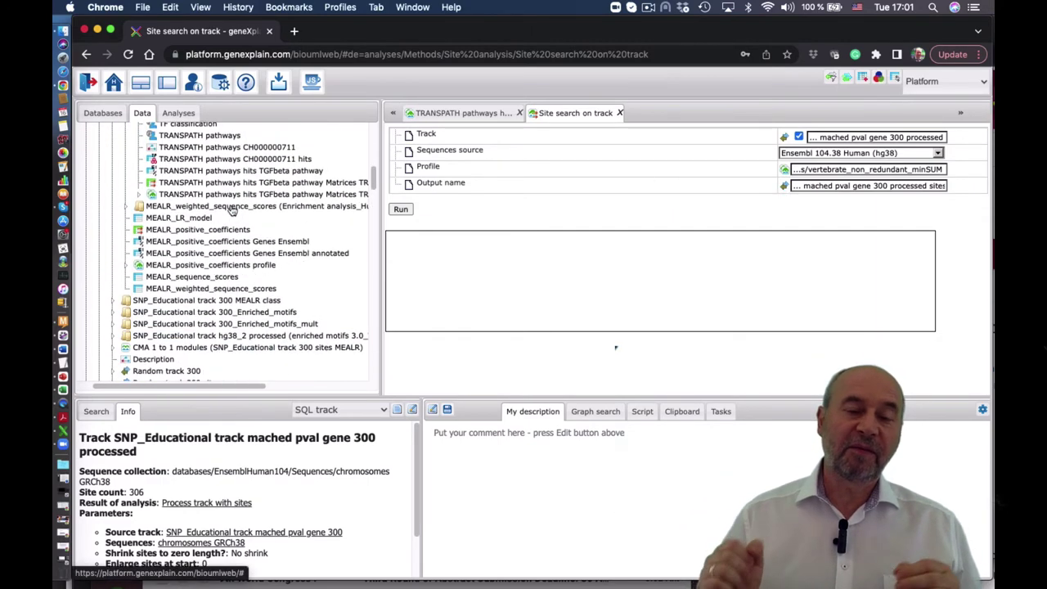
{"action": "left_click_drag", "start_coordinate": [286, 198], "coordinate": [900, 168]}
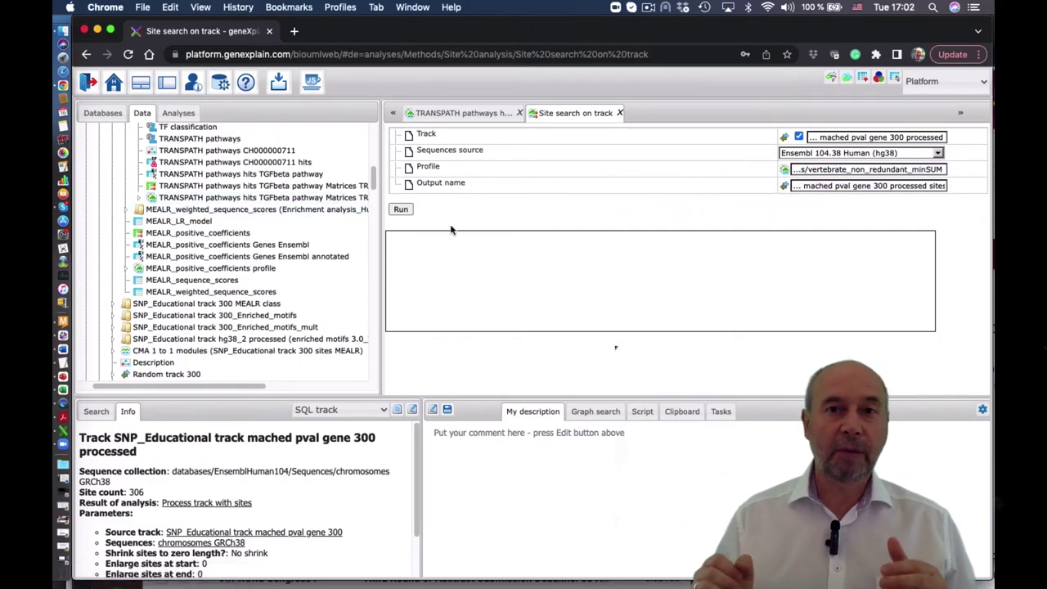
Step: Name the output SNP_Educational track mached pval gene 300 processed sites TGFbeta and run the site search
{"action": "left_click", "coordinate": [909, 185]}
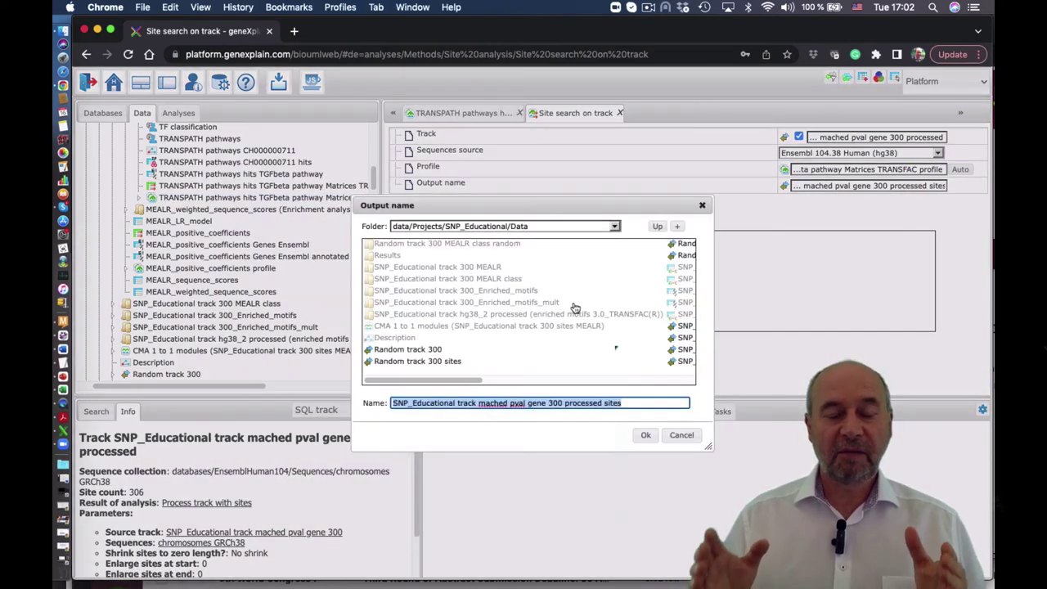
{"action": "left_click", "coordinate": [647, 402]}
{"action": "type", "text": "TGFbeta"}
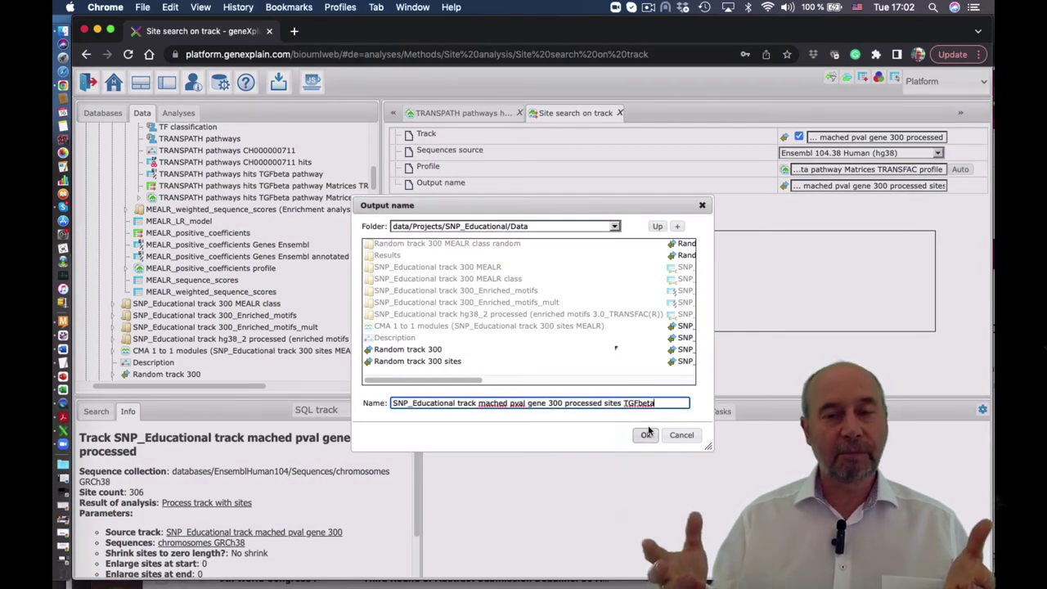
{"action": "key", "text": "Return"}
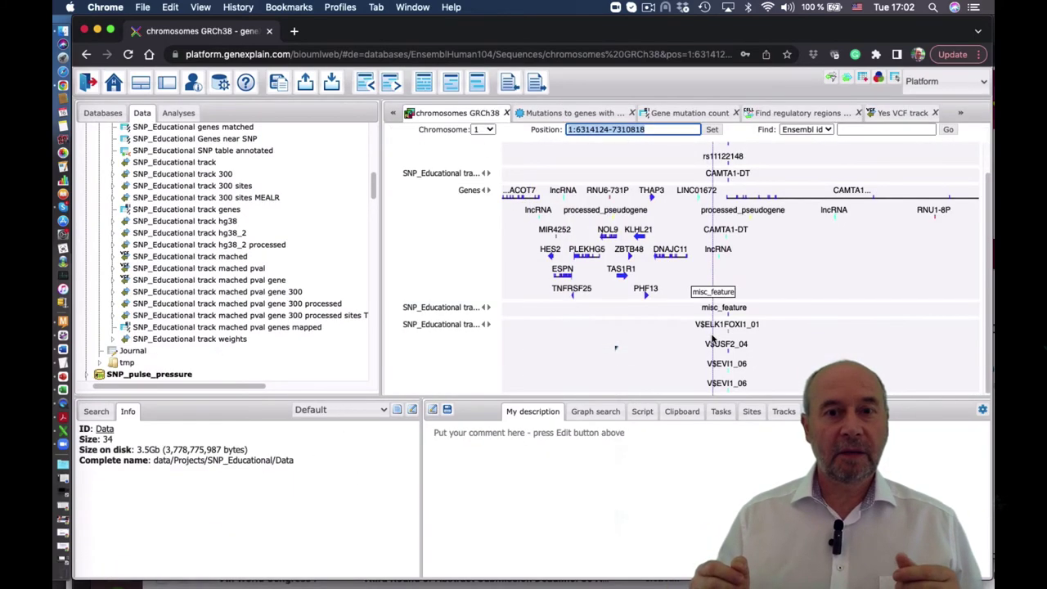
{"action": "left_click", "coordinate": [489, 324]}
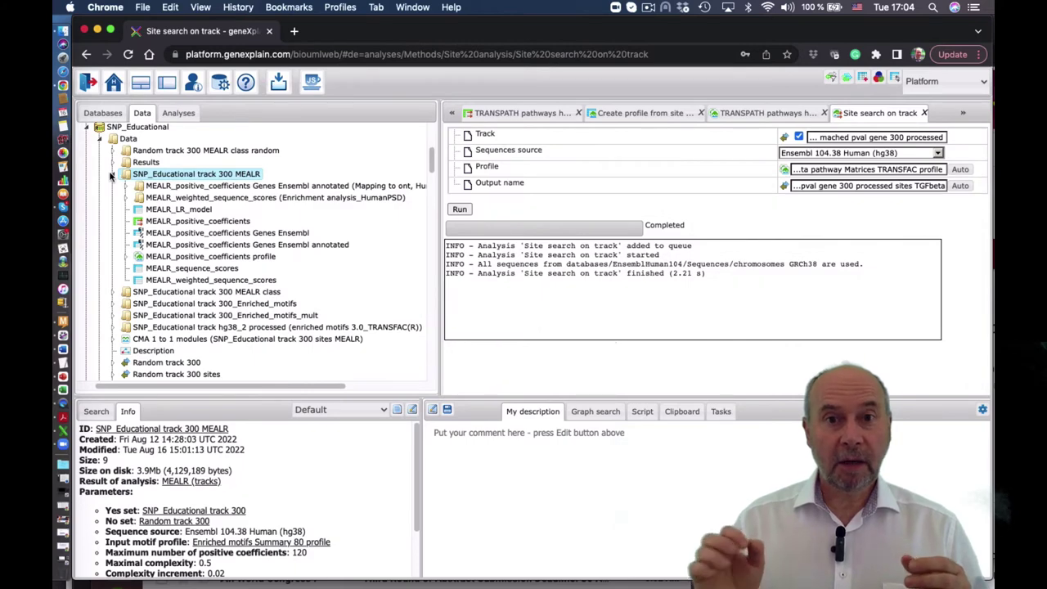
Step: Collapse the SNP_Educational track 300 MEALR folder and set Random track 300 as the track of the site search
{"action": "left_click", "coordinate": [112, 174]}
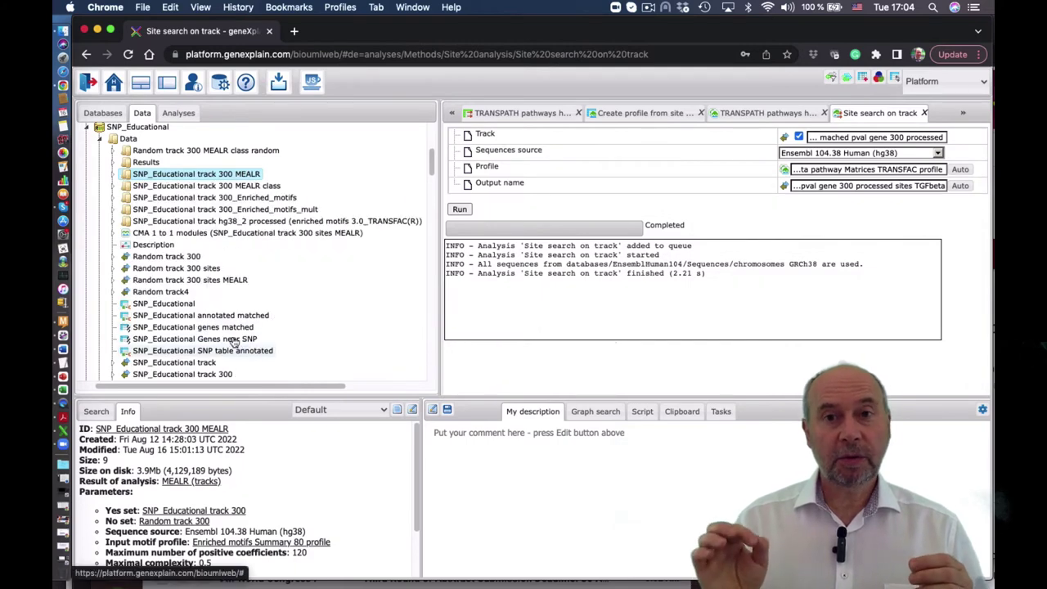
{"action": "left_click", "coordinate": [183, 258]}
{"action": "left_click_drag", "start_coordinate": [185, 261], "coordinate": [883, 141]}
Step: Name the output Random track 300 sites TGFbeta and run the site search on the random track
{"action": "left_click", "coordinate": [865, 186]}
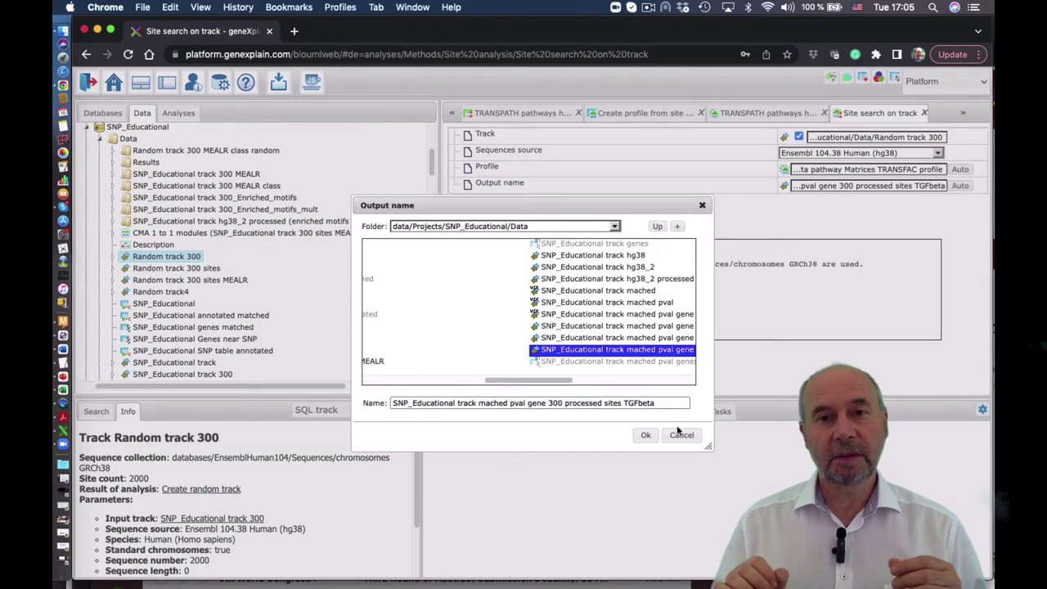
{"action": "left_click", "coordinate": [680, 432]}
{"action": "left_click", "coordinate": [960, 186]}
{"action": "left_click", "coordinate": [904, 186]}
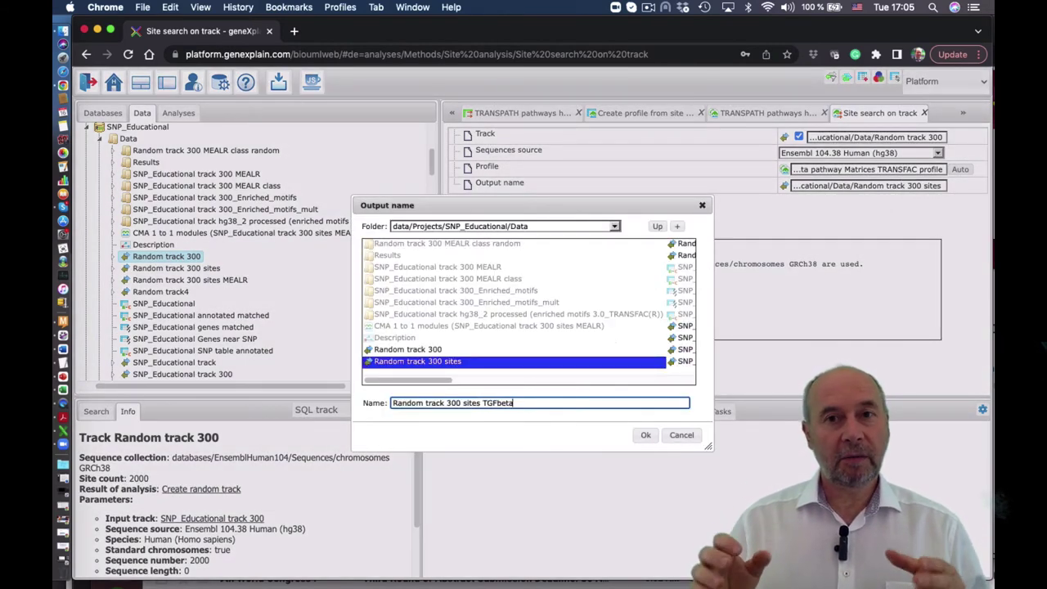
{"action": "type", "text": "TGFbeta"}
{"action": "left_click", "coordinate": [646, 434]}
{"action": "left_click", "coordinate": [451, 210]}
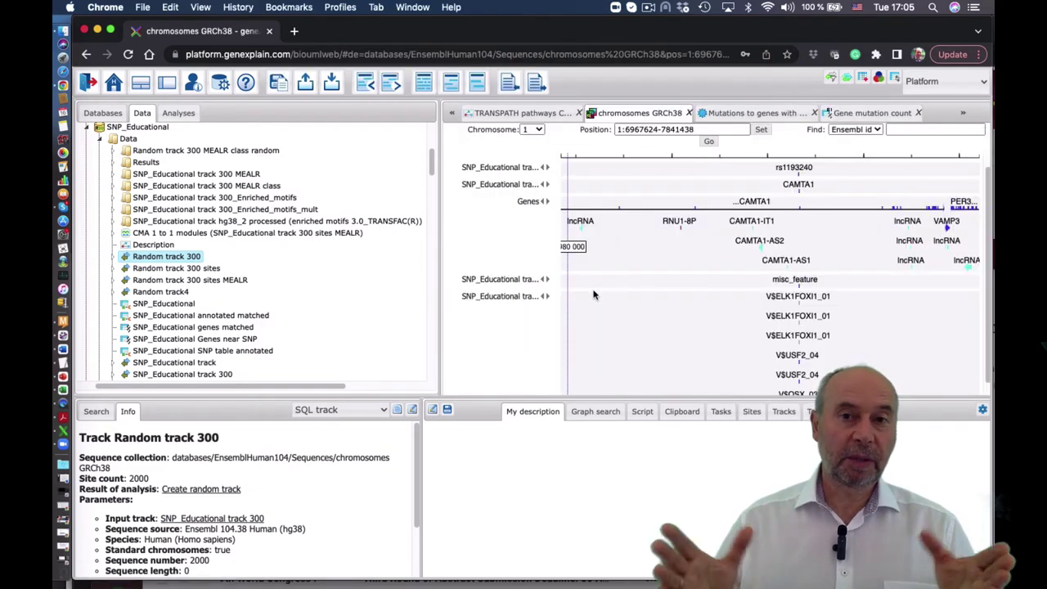
Step: Expand the random track sites in the genome browser and compare them with the SNP_Educational TGFbeta sites
{"action": "scroll", "coordinate": [594, 295], "scroll_direction": "down", "scroll_amount": 1}
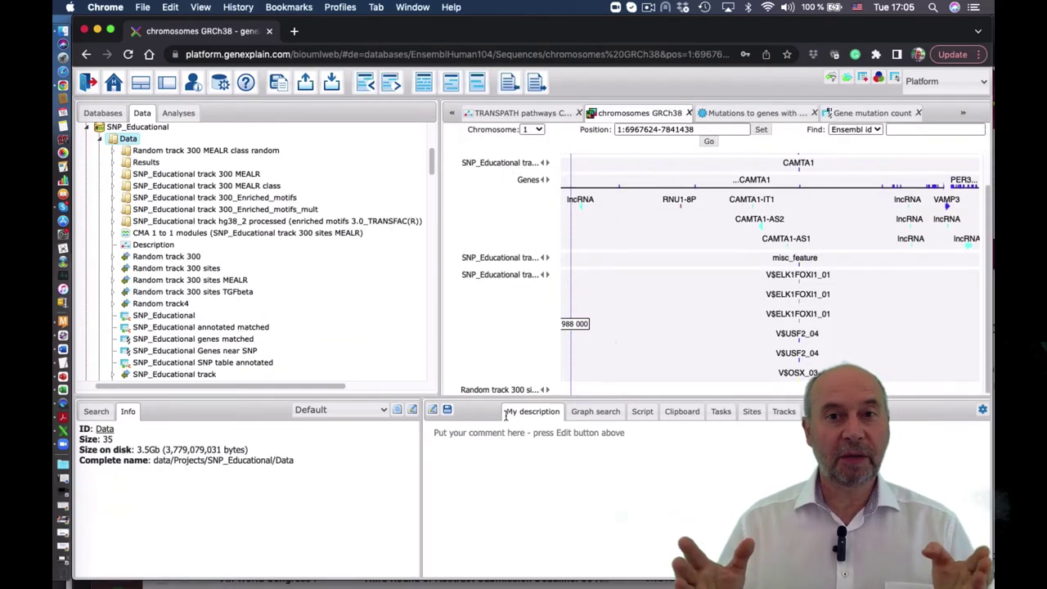
{"action": "left_click", "coordinate": [547, 391]}
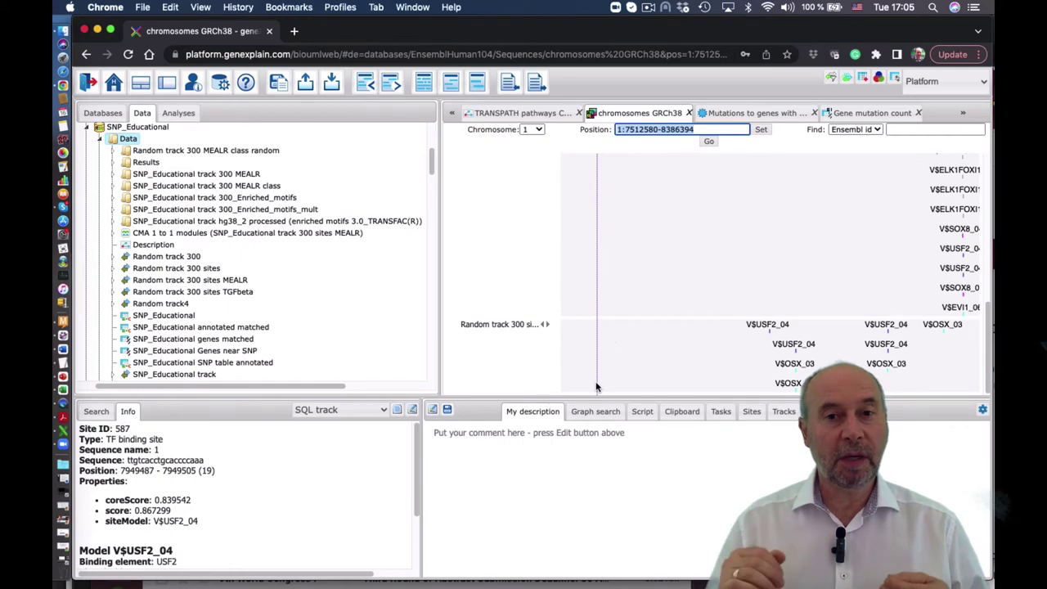
{"action": "scroll", "coordinate": [596, 360], "scroll_direction": "up", "scroll_amount": 4}
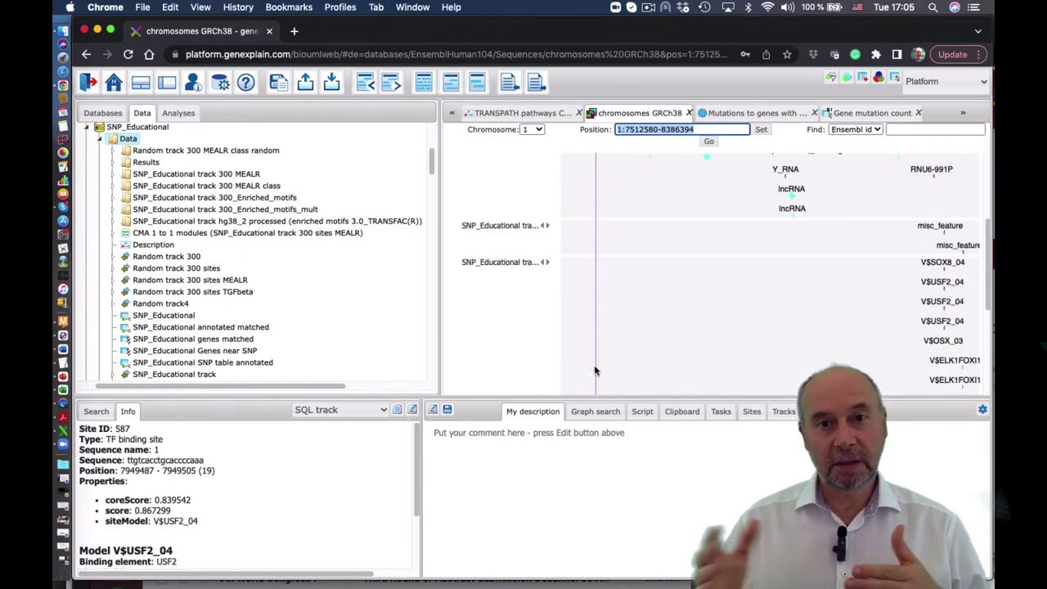
{"action": "scroll", "coordinate": [595, 372], "scroll_direction": "down", "scroll_amount": 4}
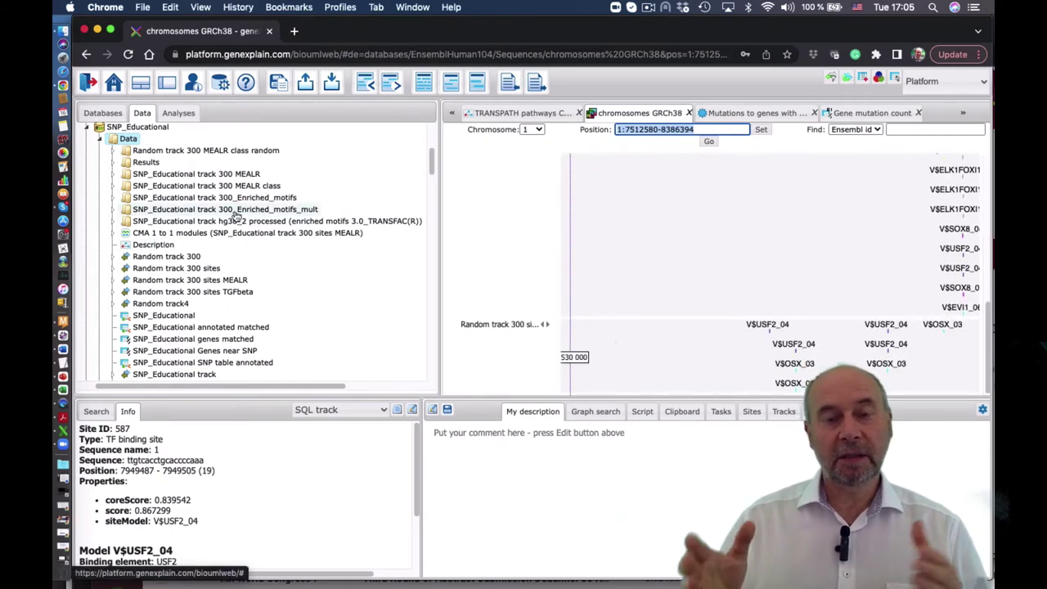
Step: Open the Site search result optimization analysis
{"action": "left_click", "coordinate": [178, 112]}
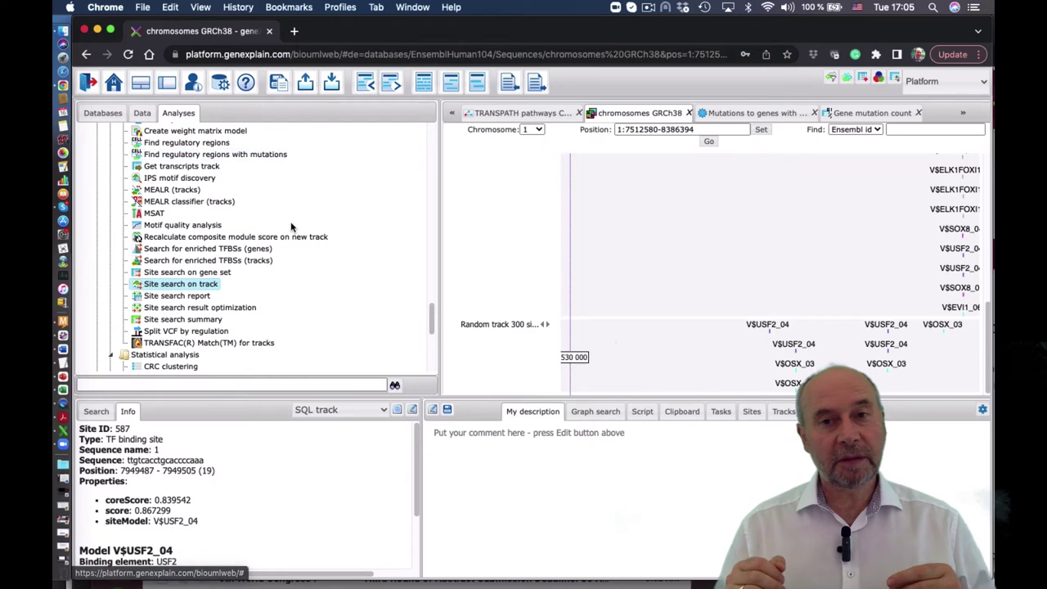
{"action": "left_click", "coordinate": [227, 311]}
{"action": "double_click", "coordinate": [228, 315]}
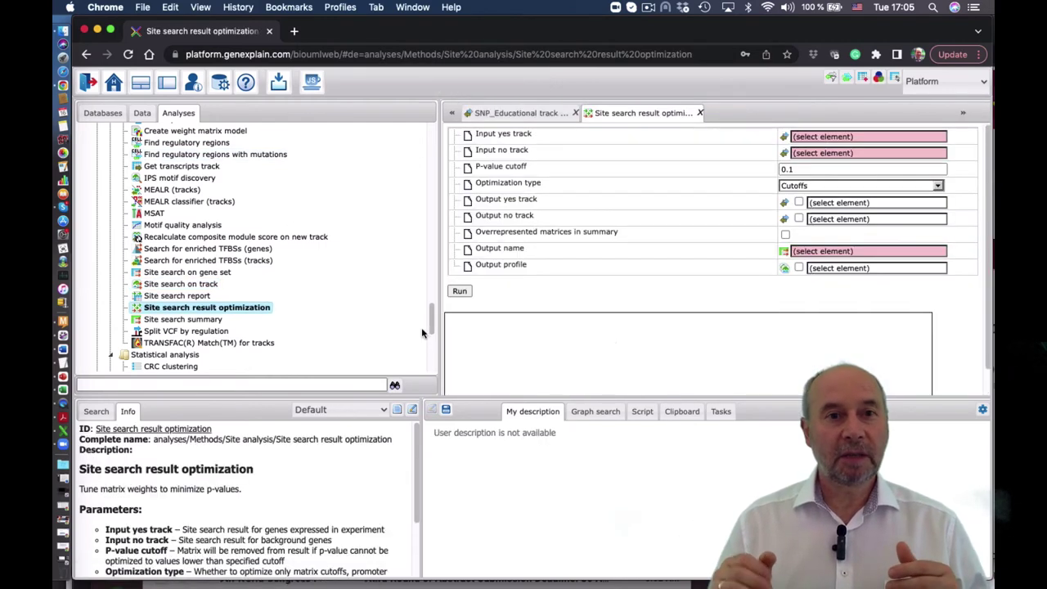
Step: Set SNP_Educational track mached pval gene 300 processed sites TGFbeta as the yes track and Random track 300 sites TGFbeta as the no track
{"action": "left_click", "coordinate": [143, 115]}
{"action": "scroll", "coordinate": [269, 270], "scroll_direction": "down", "scroll_amount": 10}
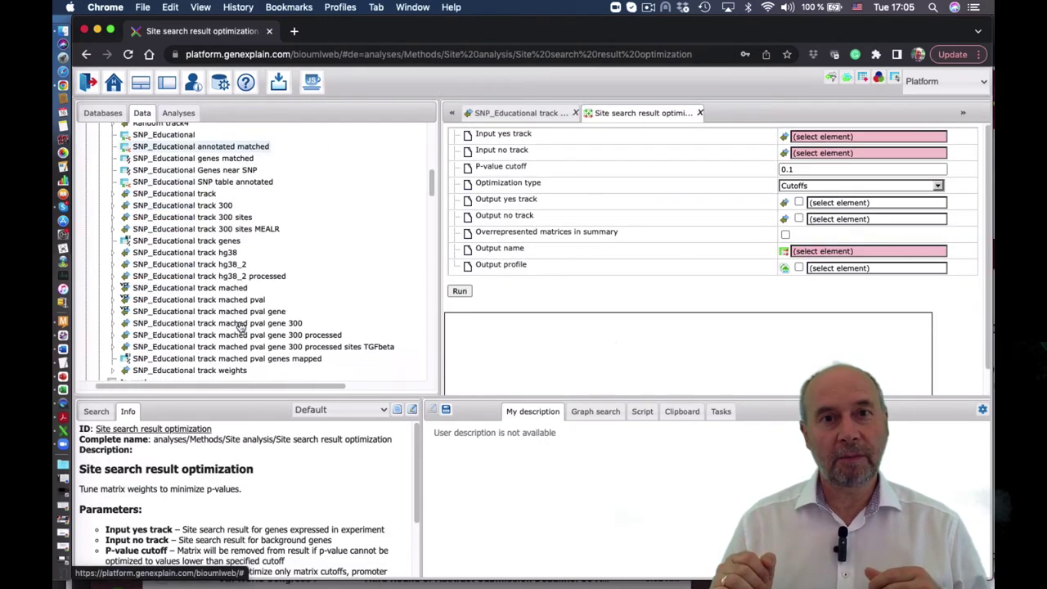
{"action": "left_click_drag", "start_coordinate": [237, 231], "coordinate": [818, 137]}
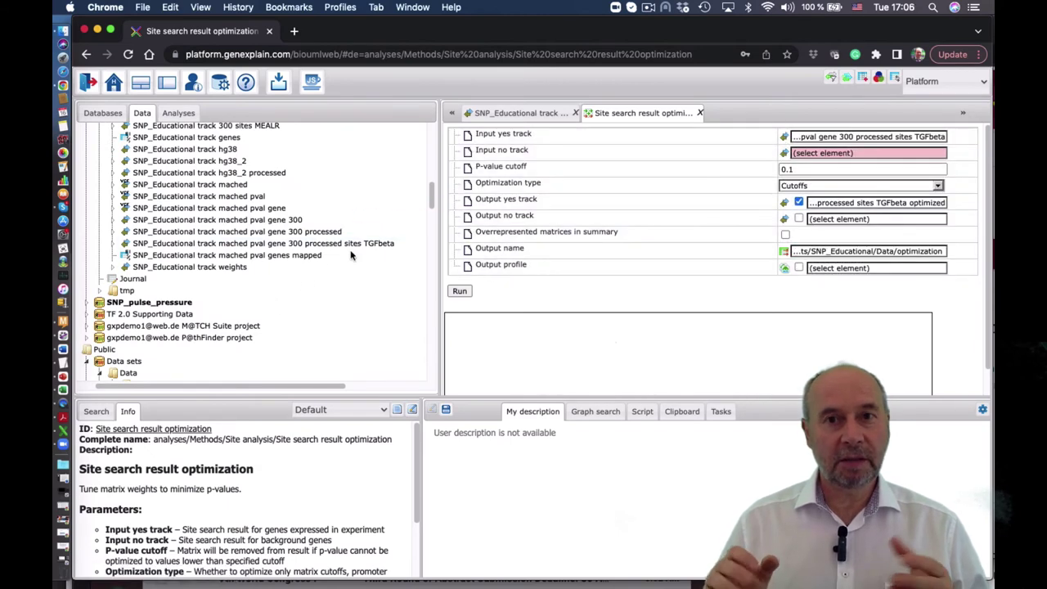
{"action": "scroll", "coordinate": [297, 248], "scroll_direction": "up", "scroll_amount": 5}
{"action": "left_click_drag", "start_coordinate": [204, 215], "coordinate": [902, 152]}
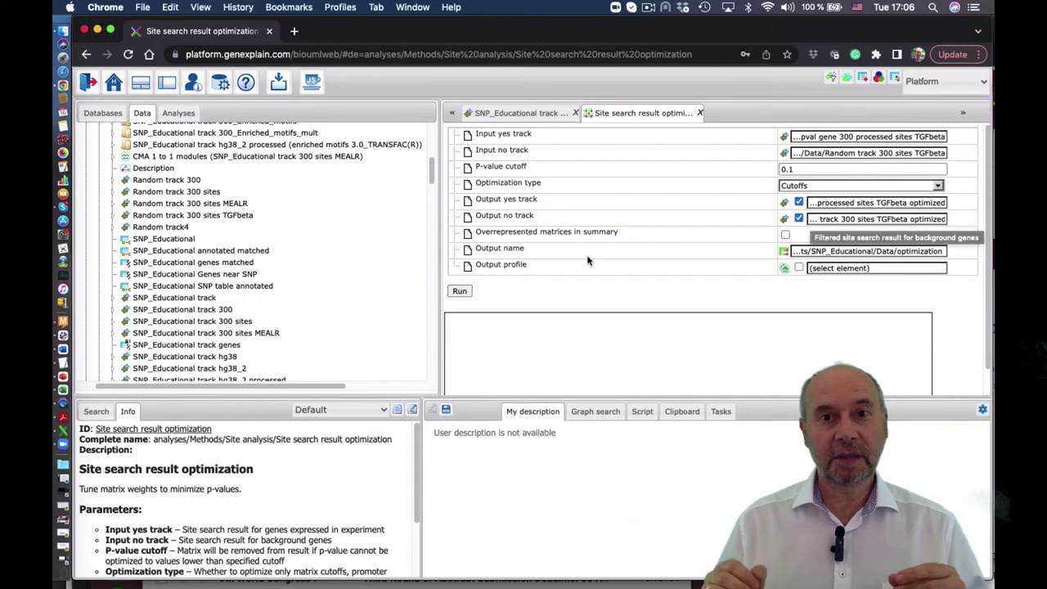
Step: Name the optimization output SNP_Educational track mached pval gene 300 processed sites TGFbeta optimal
{"action": "scroll", "coordinate": [245, 319], "scroll_direction": "down", "scroll_amount": 10}
{"action": "scroll", "coordinate": [251, 316], "scroll_direction": "up", "scroll_amount": 5}
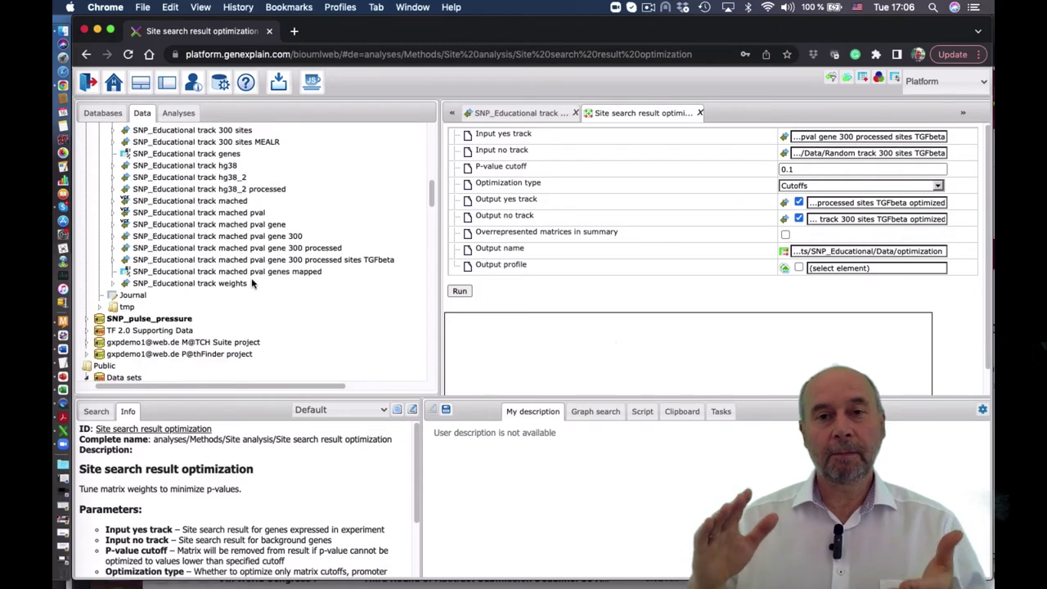
{"action": "left_click_drag", "start_coordinate": [250, 260], "coordinate": [655, 252]}
{"action": "left_click", "coordinate": [669, 409]}
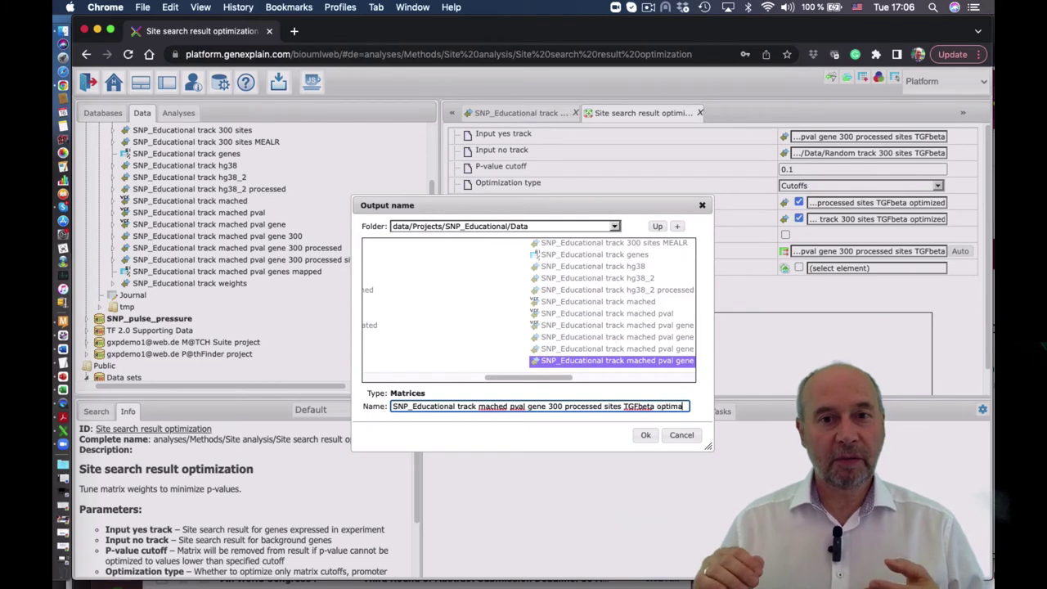
{"action": "left_click", "coordinate": [659, 437]}
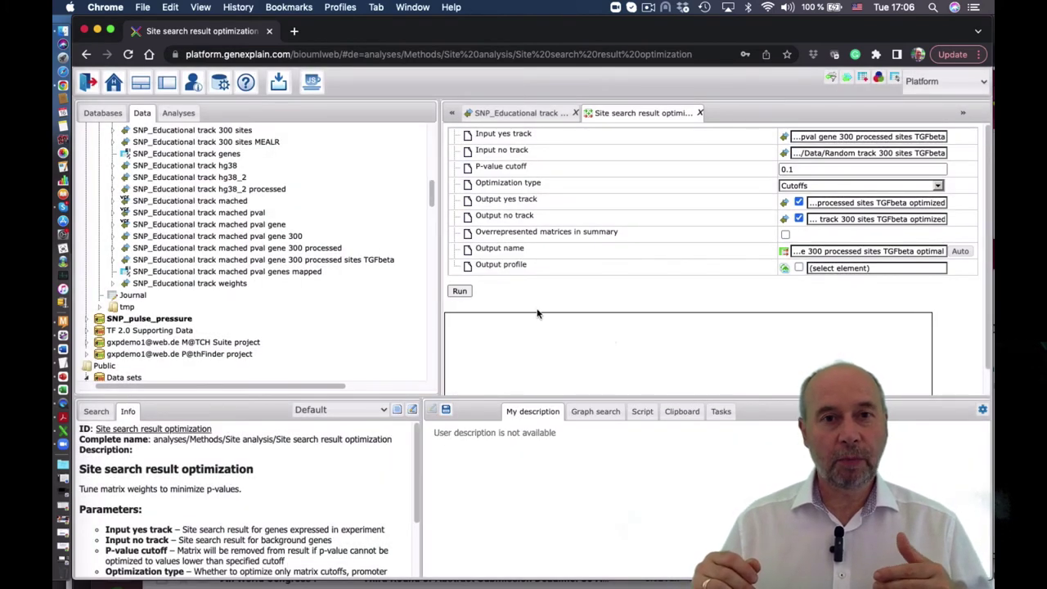
Step: Set the output profile to TRANSPATH pathways hits TGFbeta pathway Matrices TRANSFAC profile opt and run the site search result optimization
{"action": "scroll", "coordinate": [270, 270], "scroll_direction": "up", "scroll_amount": 10}
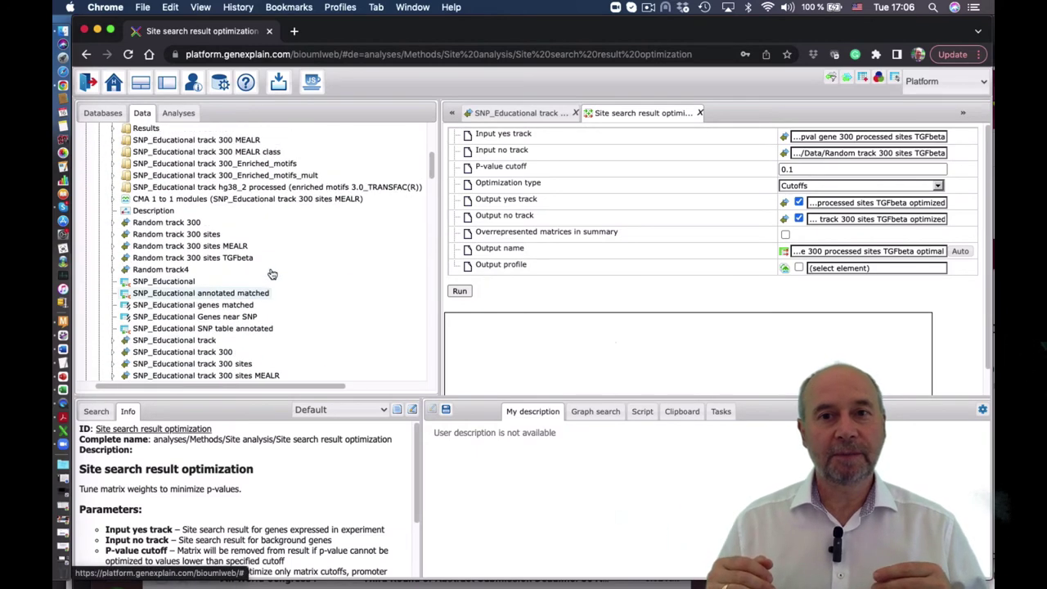
{"action": "left_click_drag", "start_coordinate": [311, 281], "coordinate": [873, 274]}
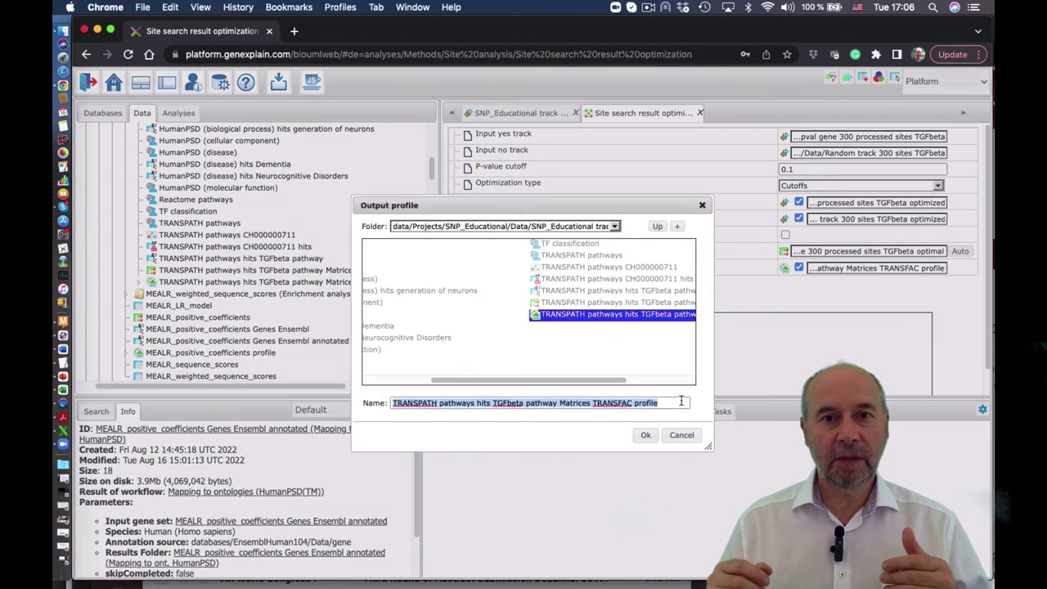
{"action": "left_click", "coordinate": [646, 434]}
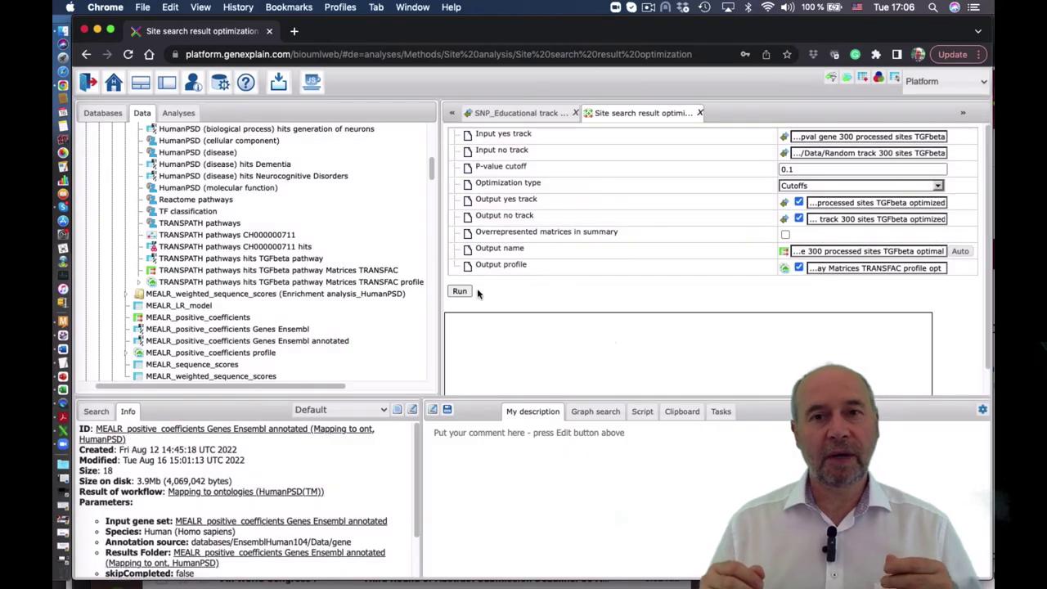
{"action": "left_click", "coordinate": [459, 292]}
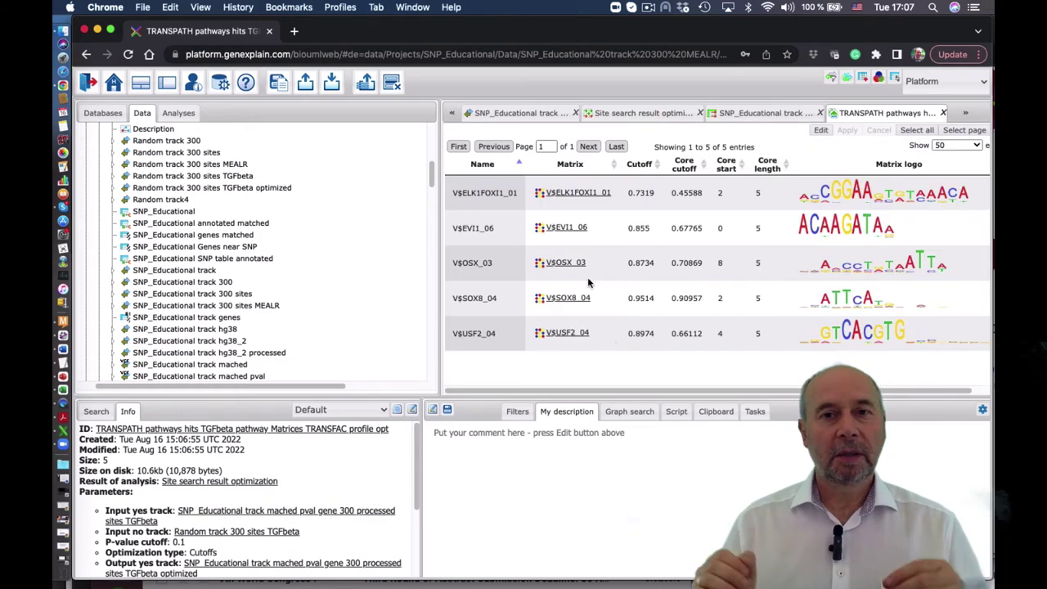
Step: Select all matrices from V$USF2_04 to V$ELK1FOXI1_01 in the optimization summary table and generate the table of genes with their sites
{"action": "left_click", "coordinate": [746, 115]}
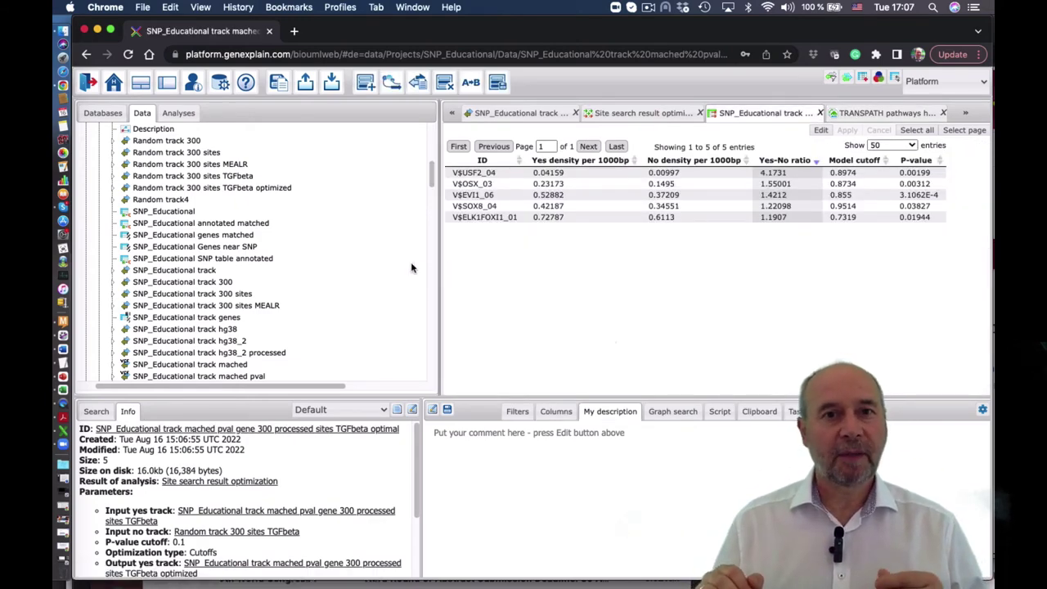
{"action": "left_click_drag", "start_coordinate": [439, 262], "coordinate": [346, 260]}
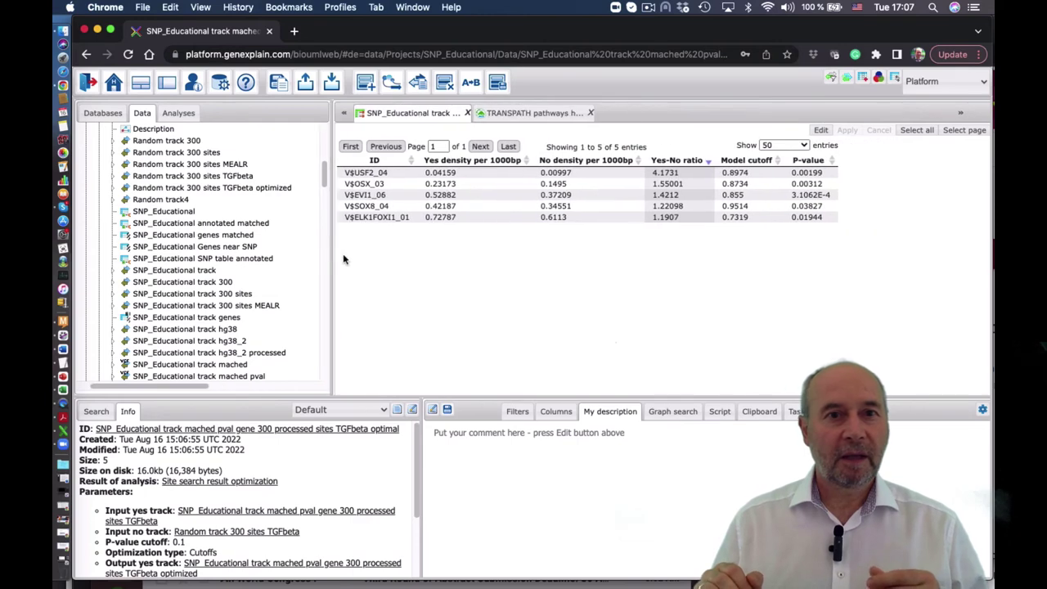
{"action": "left_click", "coordinate": [409, 175]}
{"action": "left_click", "coordinate": [416, 217], "text": "shift"}
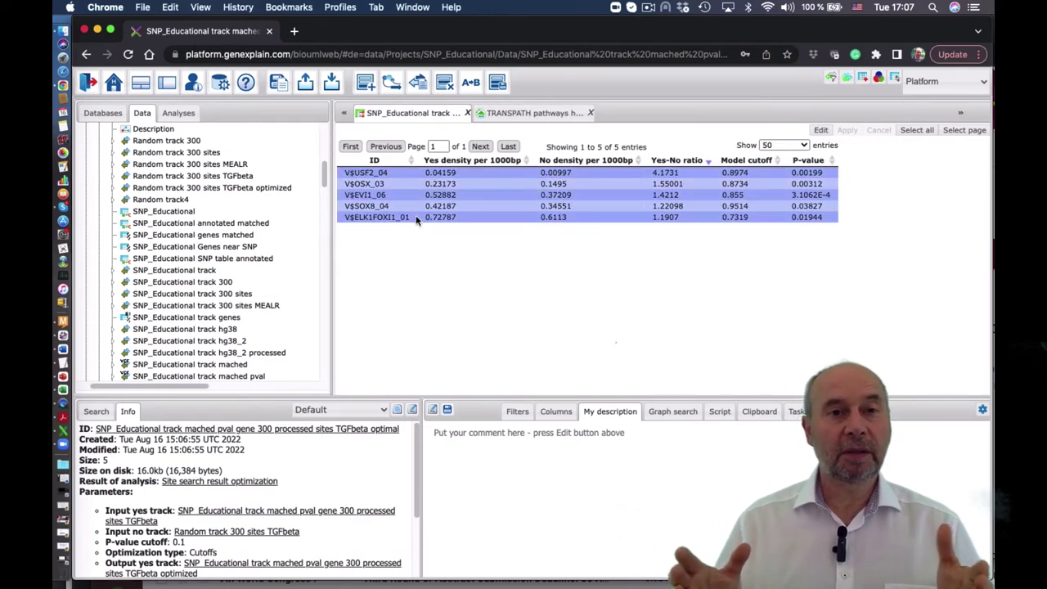
{"action": "left_click", "coordinate": [417, 82]}
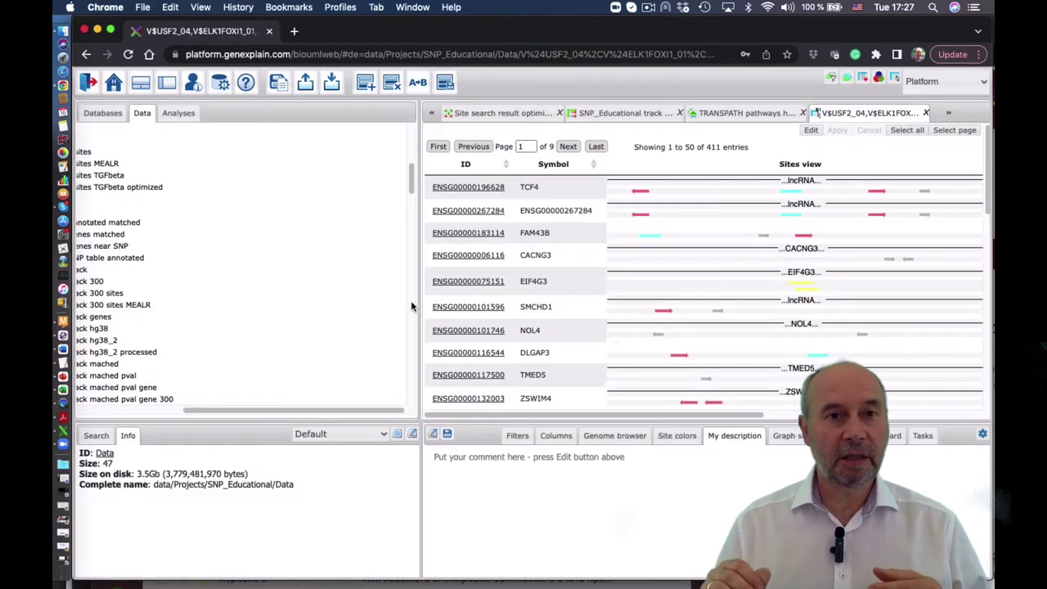
Step: Widen the area of the gene table and examine the genes, their site views and total site counts
{"action": "left_click_drag", "start_coordinate": [420, 304], "coordinate": [270, 280]}
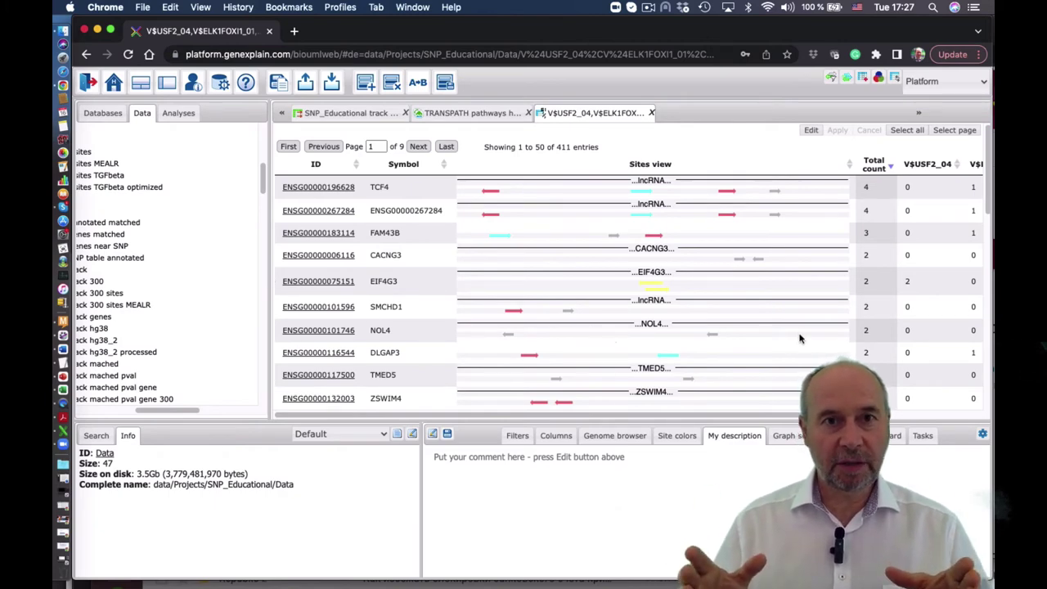
{"action": "scroll", "coordinate": [808, 346], "scroll_direction": "down", "scroll_amount": 5}
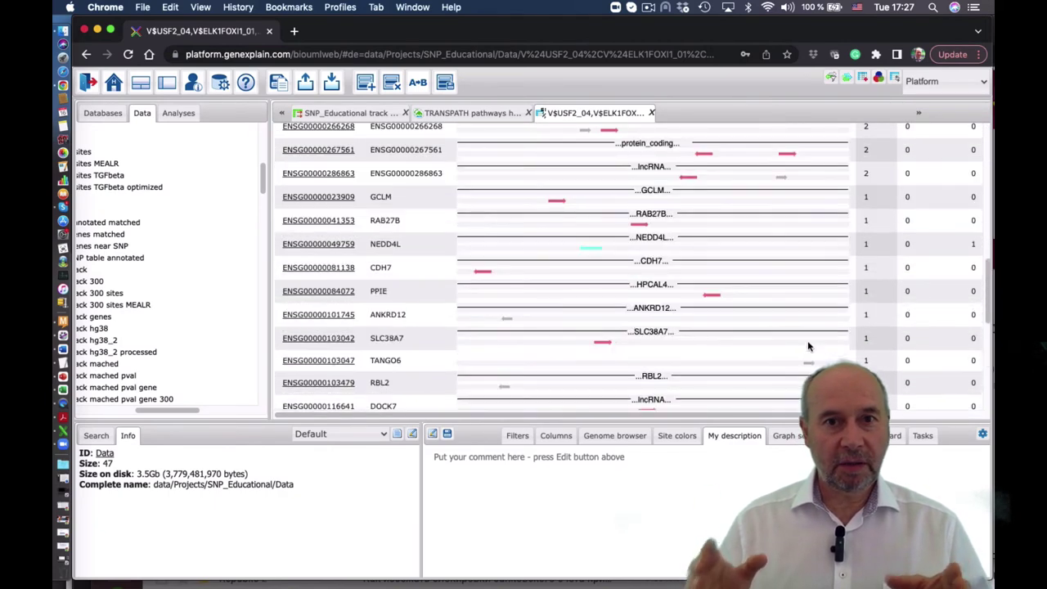
{"action": "scroll", "coordinate": [808, 346], "scroll_direction": "up", "scroll_amount": 5}
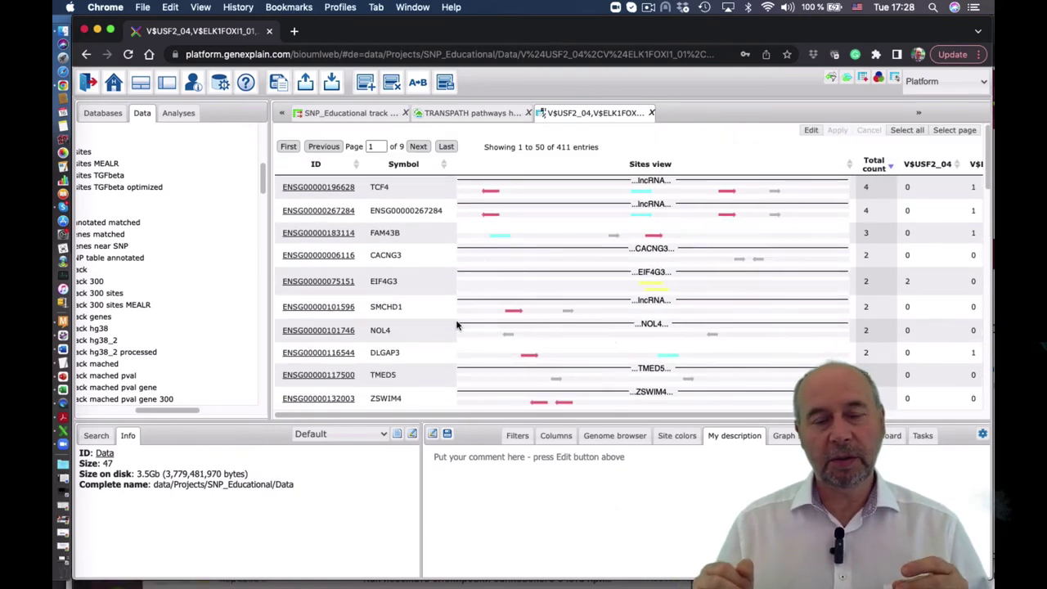
{"action": "scroll", "coordinate": [456, 326], "scroll_direction": "down", "scroll_amount": 3}
{"action": "scroll", "coordinate": [456, 326], "scroll_direction": "down", "scroll_amount": 10}
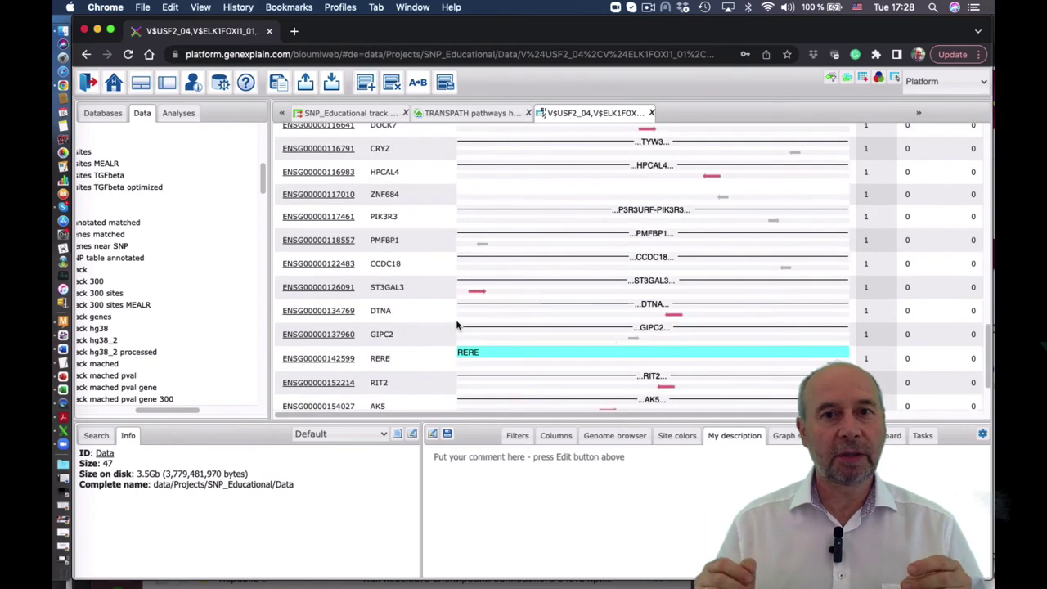
Step: Filter the gene table to Total_count above 0 and save the result as V$USF2_04,V$ELK1FOXI1_01,... filtered in the project's Data folder
{"action": "left_click", "coordinate": [517, 435]}
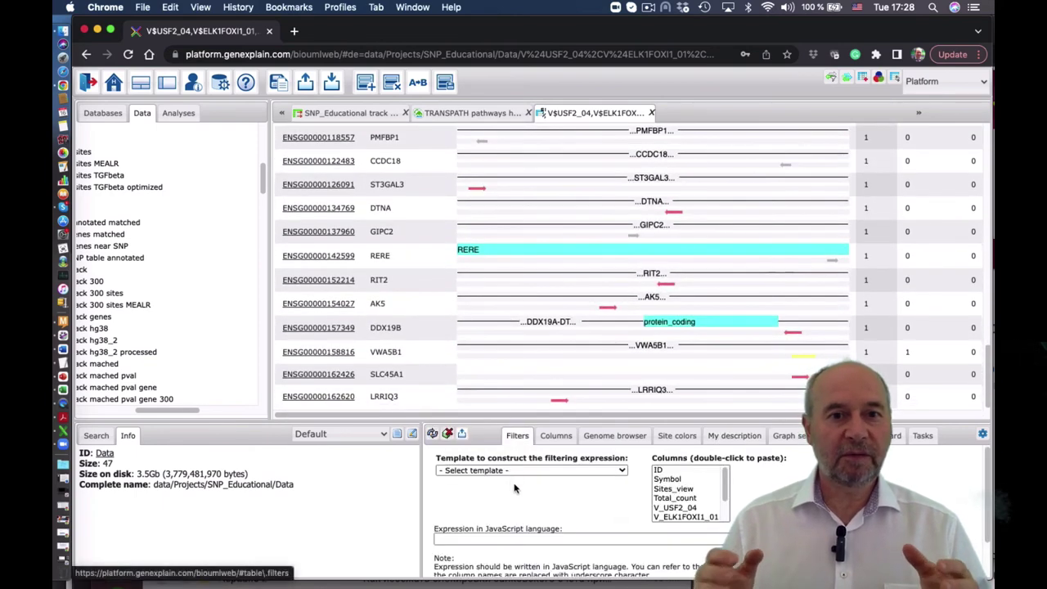
{"action": "left_click", "coordinate": [507, 470]}
{"action": "left_click", "coordinate": [473, 479]}
{"action": "left_click", "coordinate": [577, 481]}
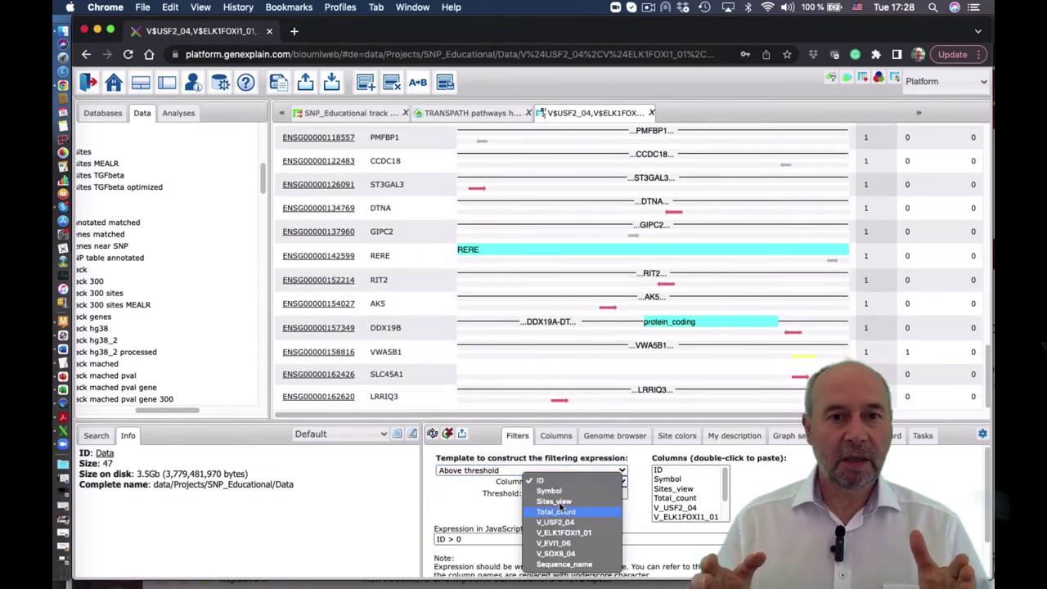
{"action": "left_click", "coordinate": [563, 512]}
{"action": "left_click", "coordinate": [432, 433]}
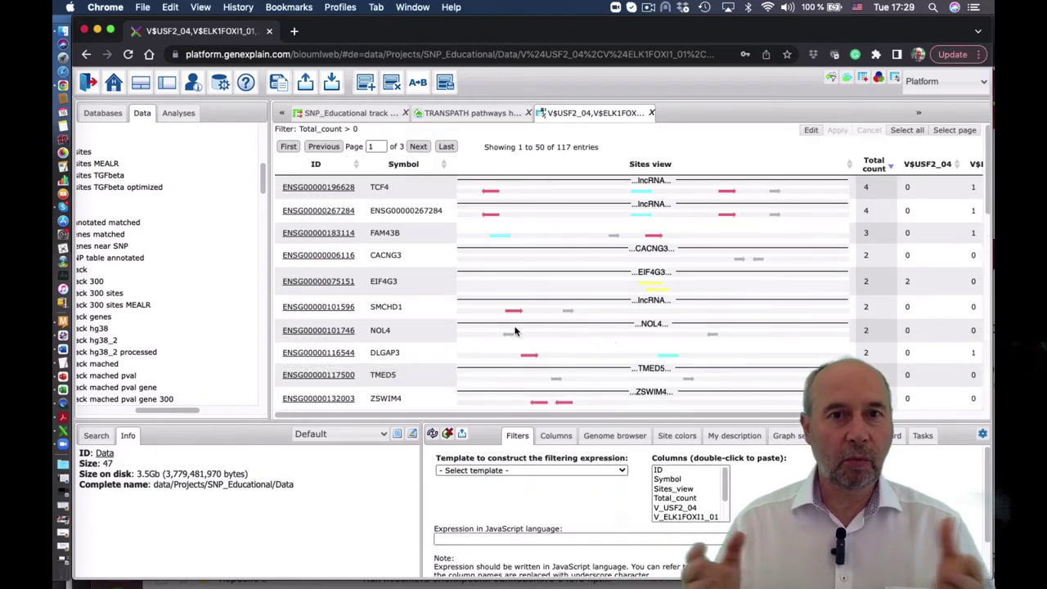
{"action": "left_click", "coordinate": [462, 434]}
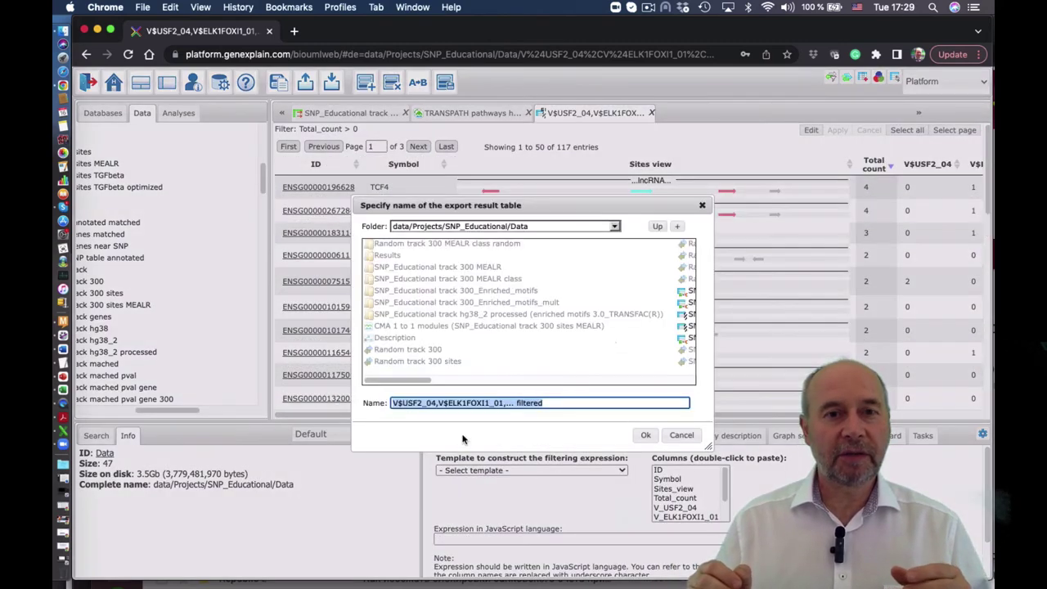
{"action": "left_click", "coordinate": [642, 438]}
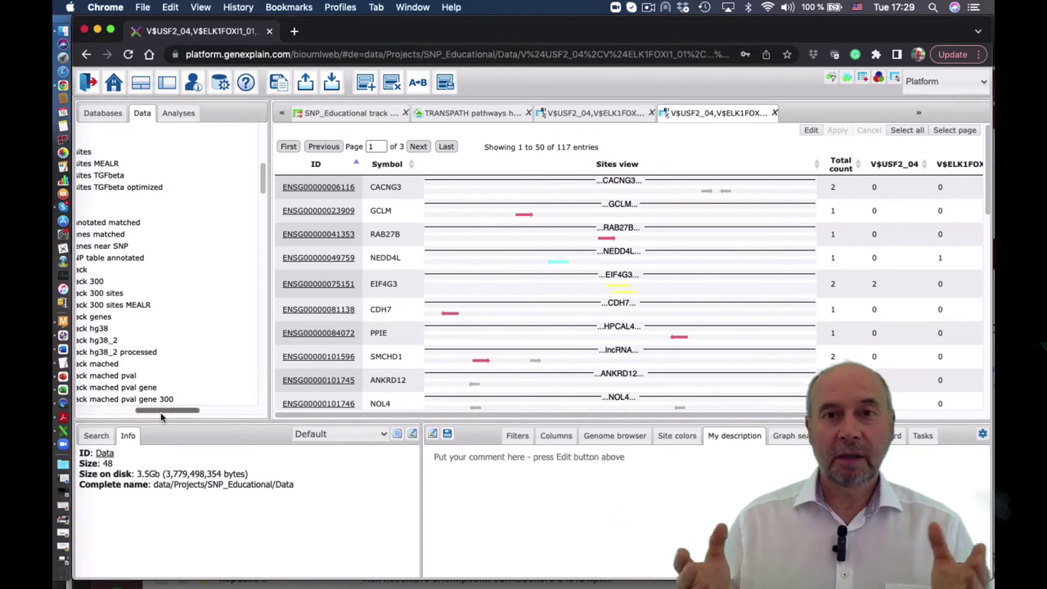
Step: Widen the project tree area and open the Functional classification analysis method
{"action": "scroll", "coordinate": [161, 416], "scroll_direction": "left", "scroll_amount": 5}
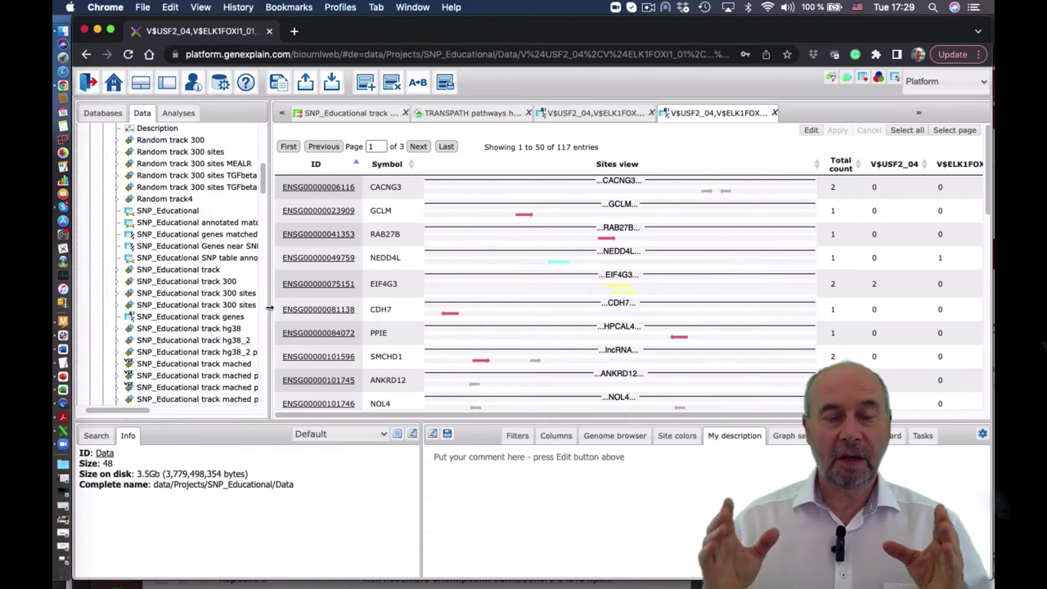
{"action": "left_click_drag", "start_coordinate": [269, 308], "coordinate": [413, 309]}
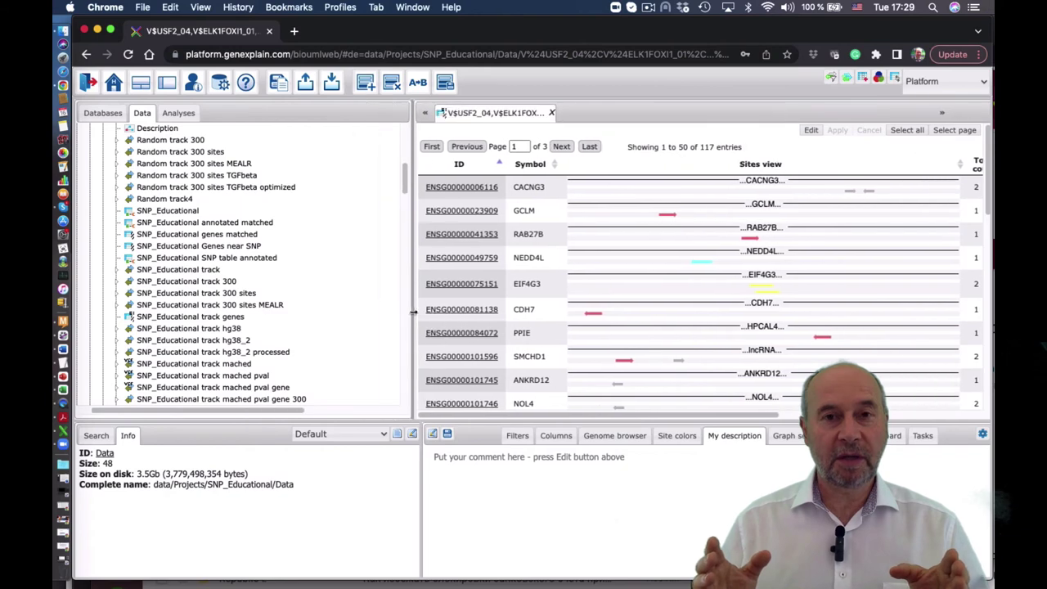
{"action": "left_click", "coordinate": [187, 115]}
{"action": "scroll", "coordinate": [245, 245], "scroll_direction": "down", "scroll_amount": 10}
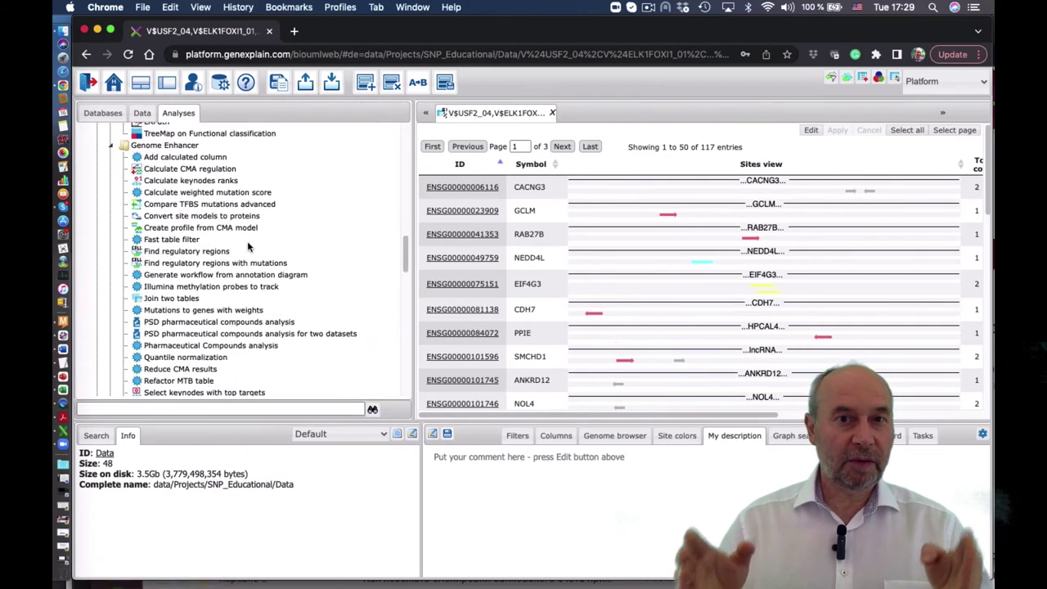
{"action": "scroll", "coordinate": [245, 245], "scroll_direction": "down", "scroll_amount": 5}
{"action": "scroll", "coordinate": [164, 221], "scroll_direction": "up", "scroll_amount": 15}
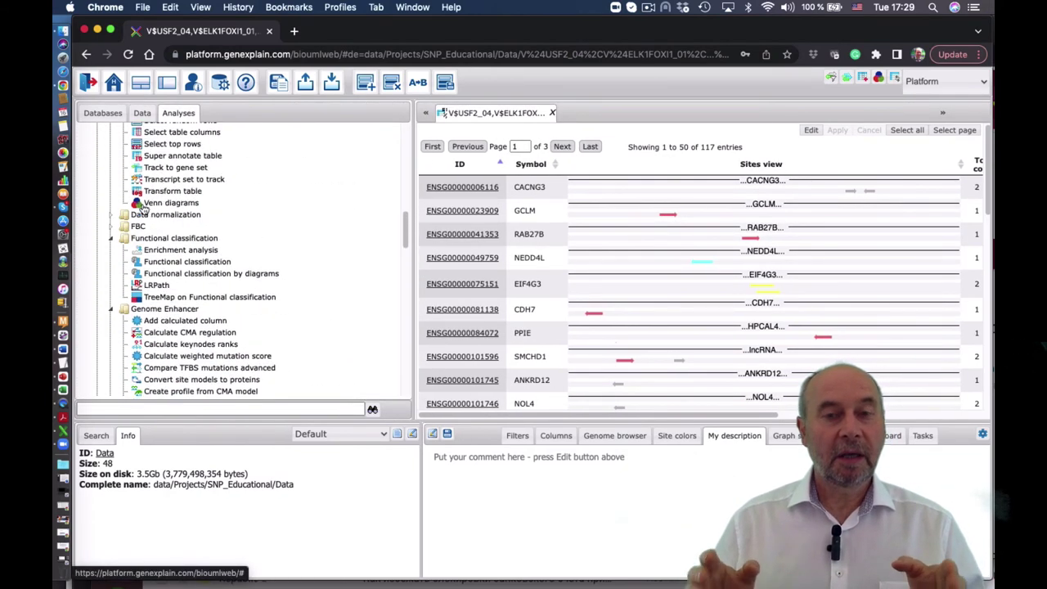
{"action": "double_click", "coordinate": [181, 263]}
Step: Set V$USF2_04,V$ELK1FOXI1_01,... filtered as the source data set and classify its genes by GO (biological process)
{"action": "left_click", "coordinate": [143, 114]}
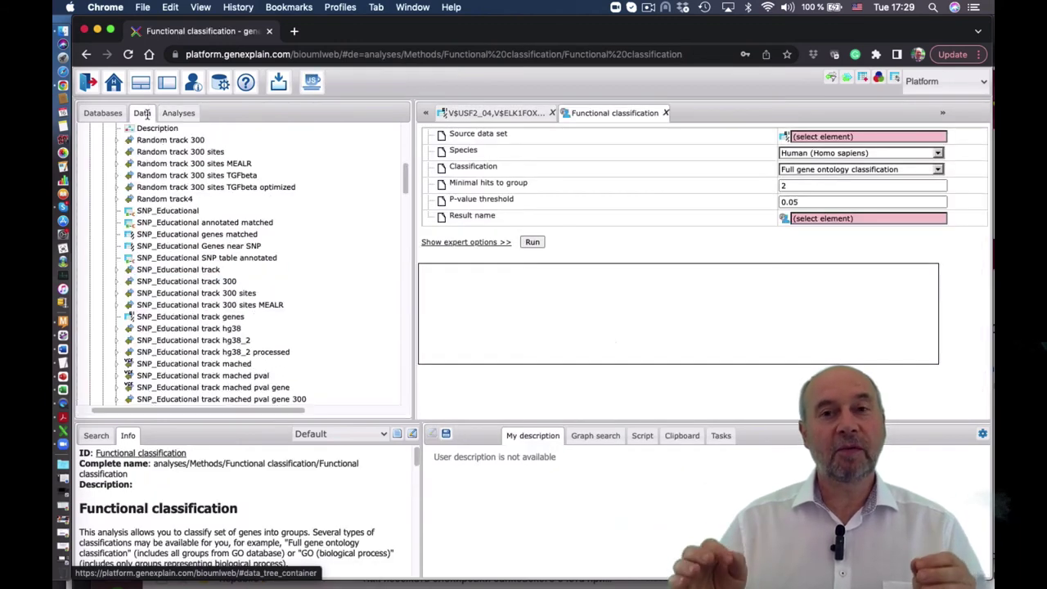
{"action": "scroll", "coordinate": [205, 270], "scroll_direction": "down", "scroll_amount": 7}
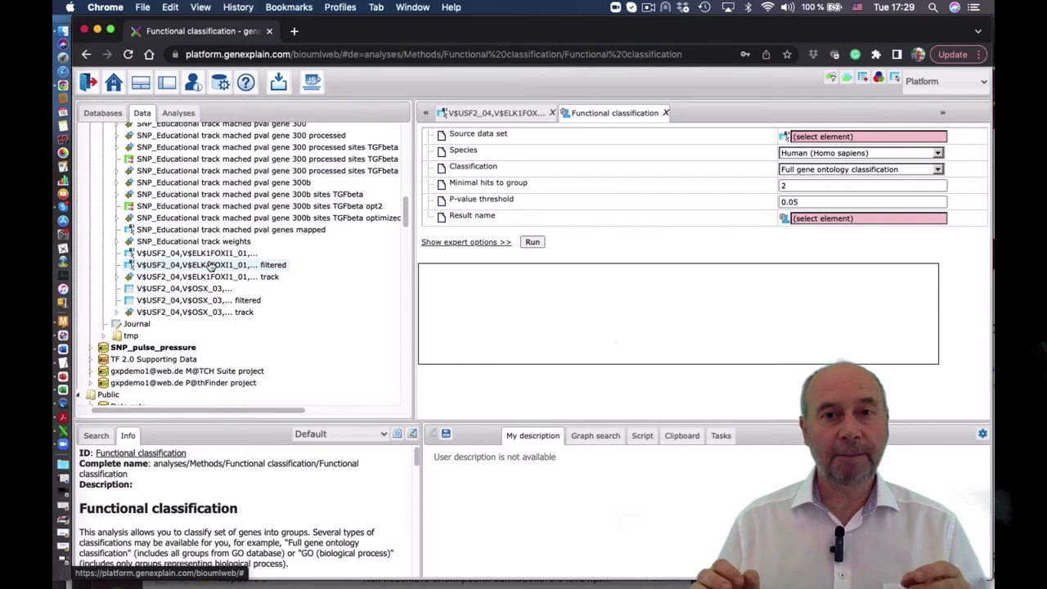
{"action": "left_click", "coordinate": [211, 265]}
{"action": "left_click_drag", "start_coordinate": [263, 271], "coordinate": [761, 139]}
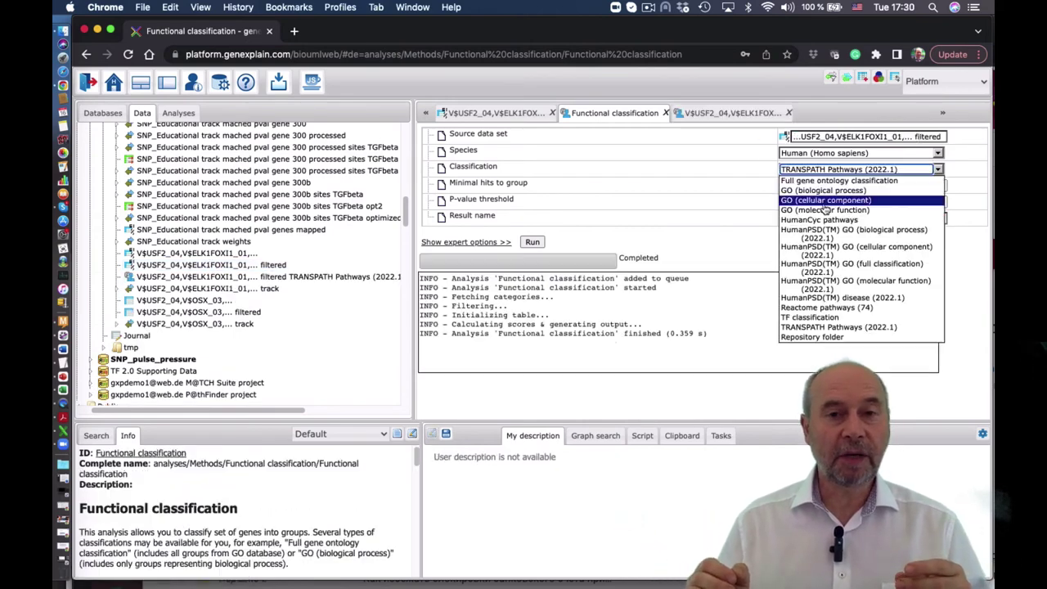
{"action": "left_click", "coordinate": [830, 189]}
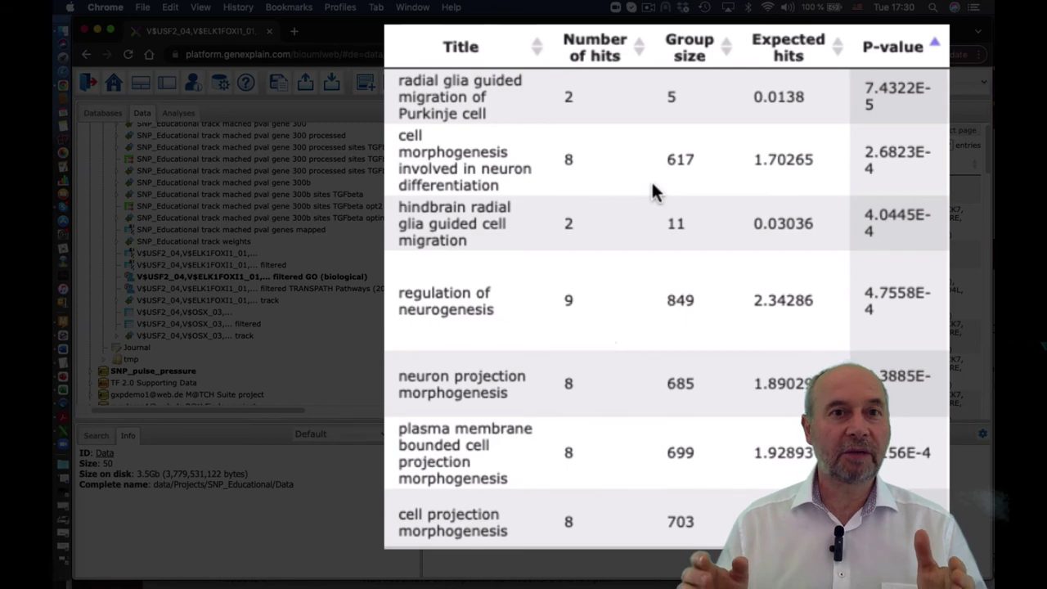
Step: Save the genes hitting the regulation of neurogenesis term as a new table, extending the default name with neu
{"action": "scroll", "coordinate": [600, 394], "scroll_direction": "down", "scroll_amount": 2}
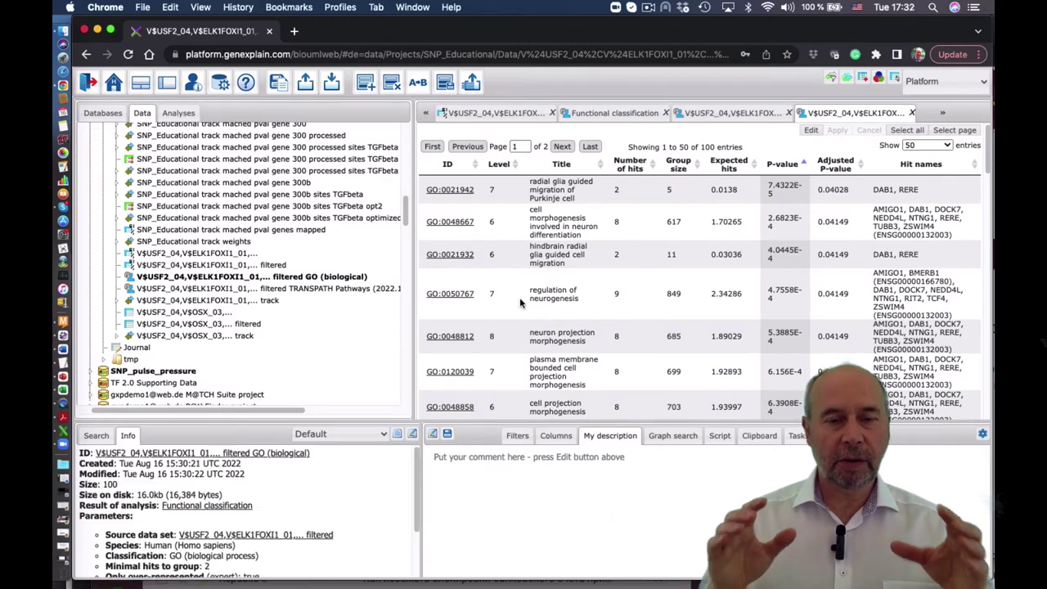
{"action": "left_click", "coordinate": [518, 297]}
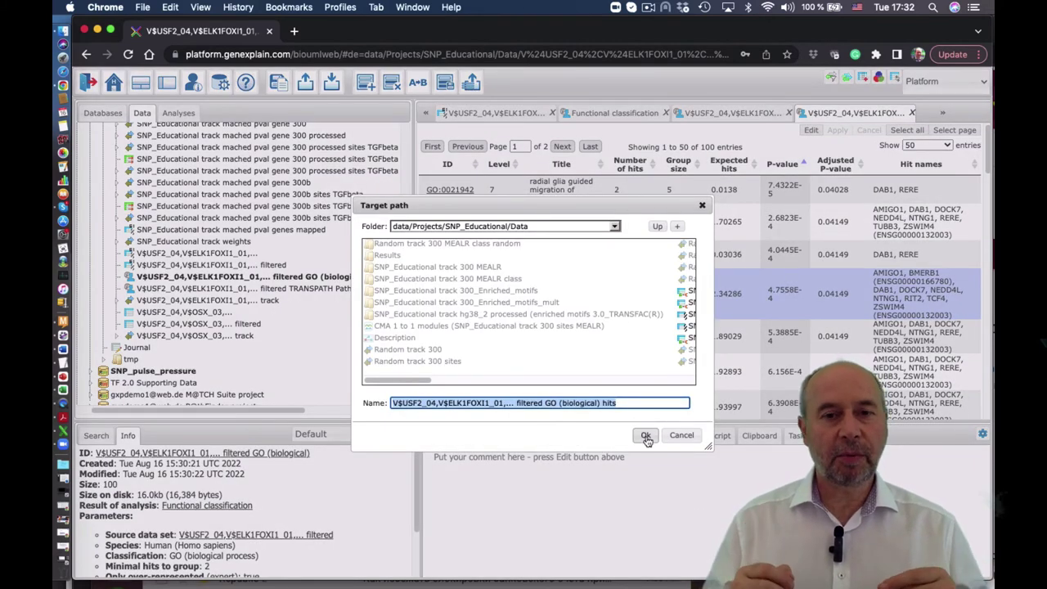
{"action": "left_click", "coordinate": [633, 401]}
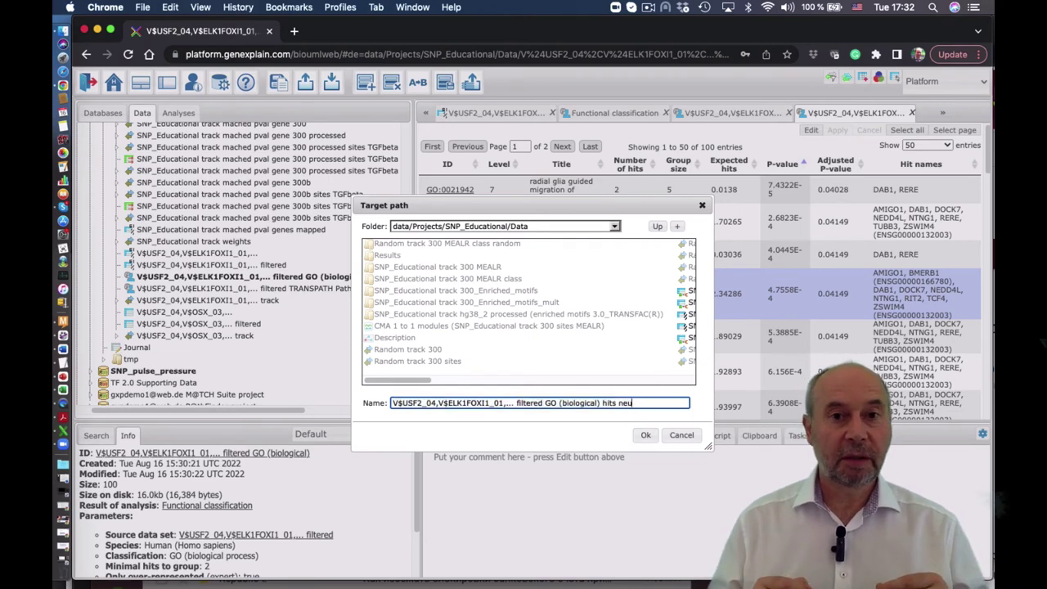
{"action": "left_click", "coordinate": [648, 434]}
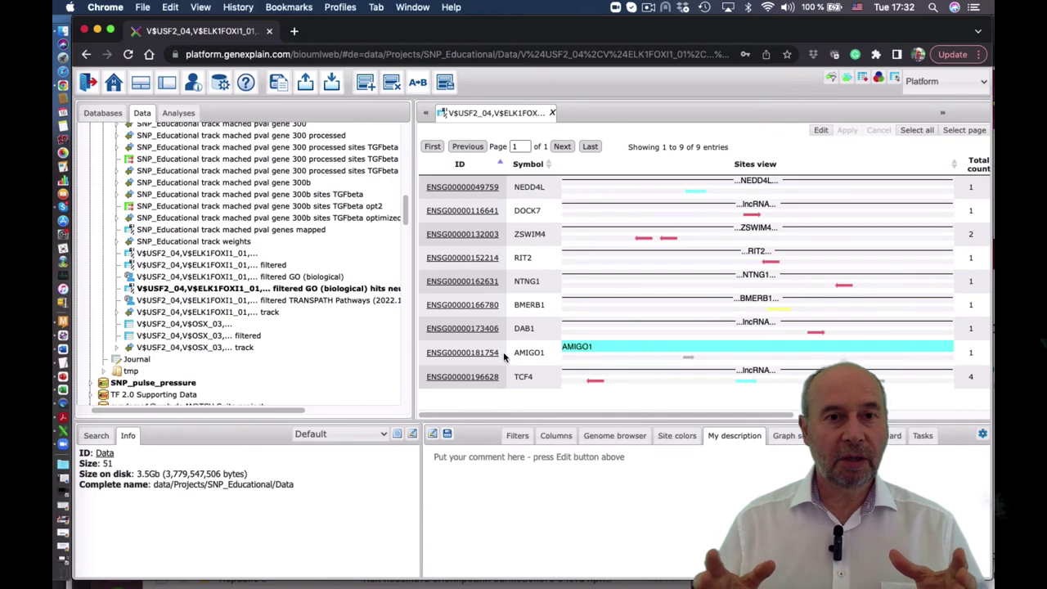
Step: Widen the neurogenesis gene table, sort it by descending total count and review the site columns of each gene
{"action": "left_click_drag", "start_coordinate": [414, 305], "coordinate": [361, 305]}
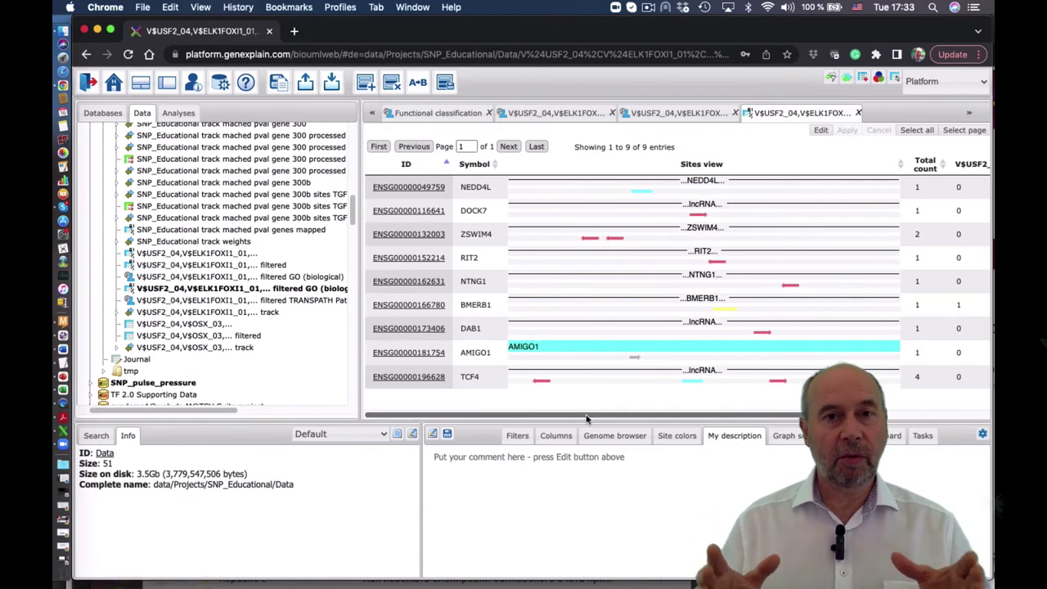
{"action": "left_click_drag", "start_coordinate": [589, 419], "coordinate": [818, 415]}
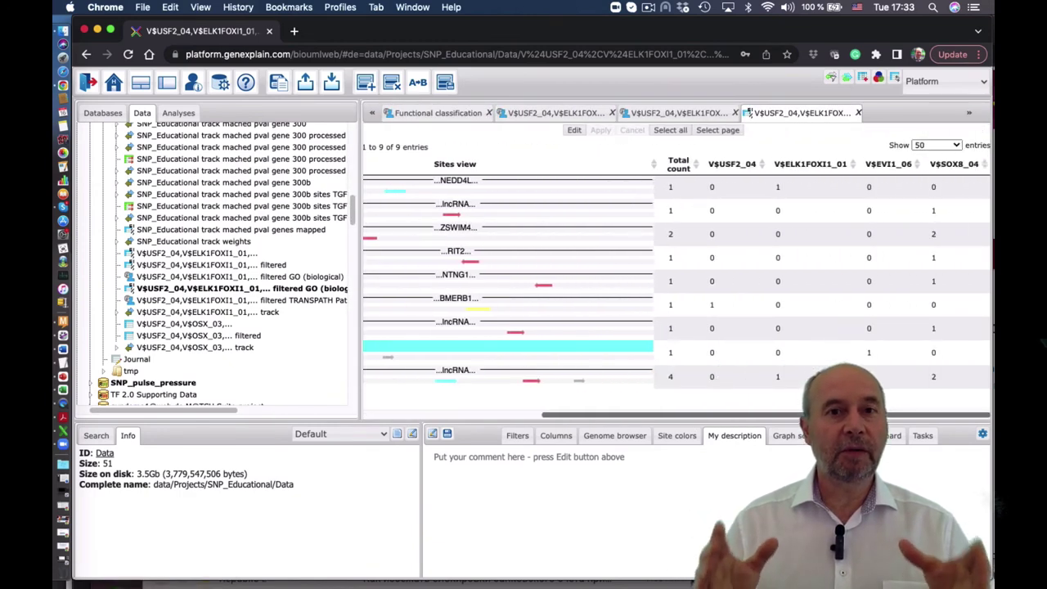
{"action": "left_click", "coordinate": [676, 167]}
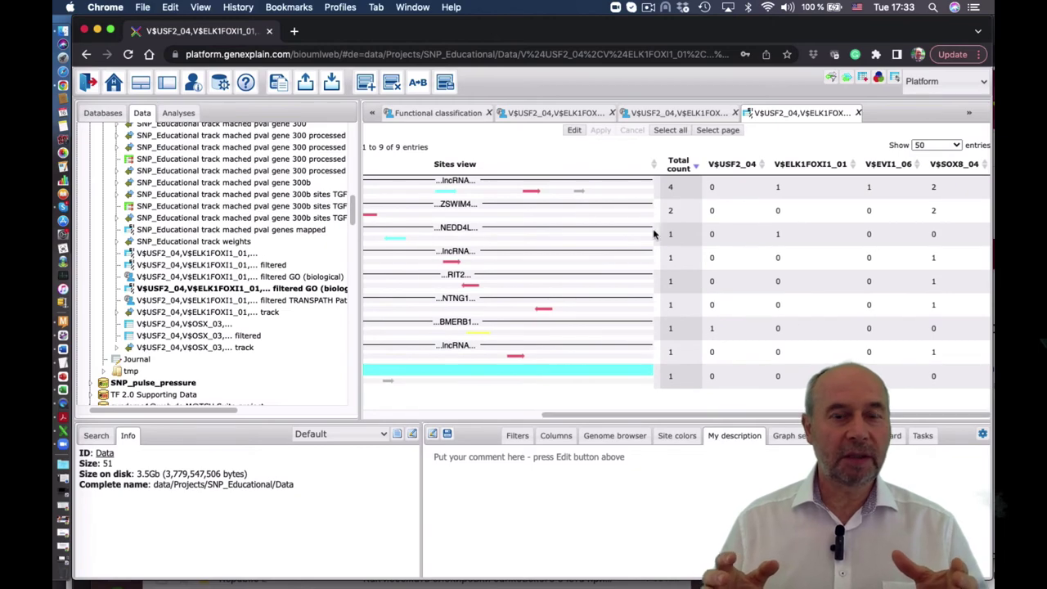
{"action": "scroll", "coordinate": [539, 403], "scroll_direction": "left", "scroll_amount": 5}
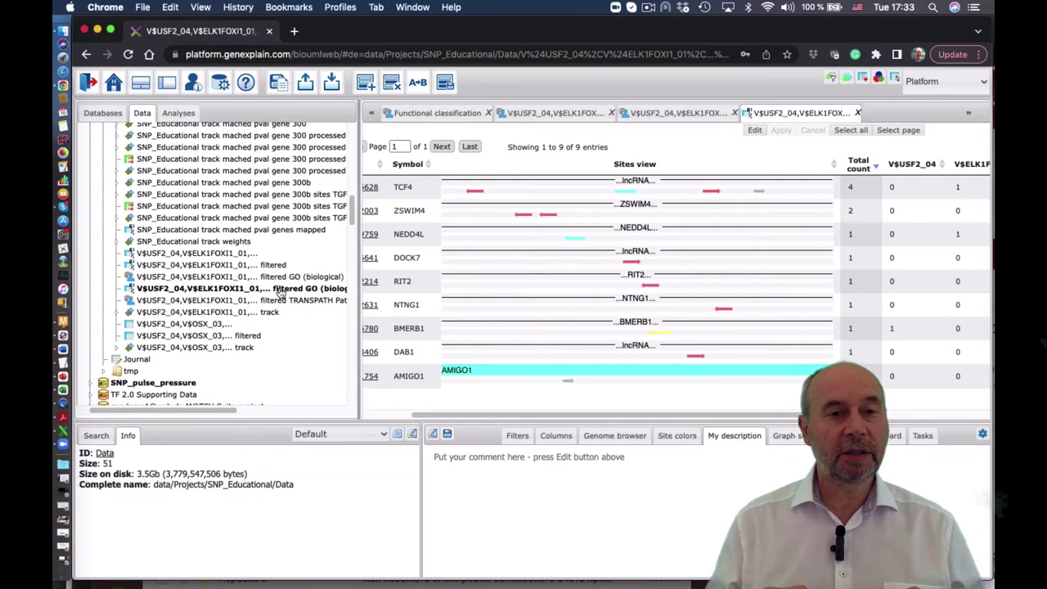
{"action": "left_click_drag", "start_coordinate": [361, 280], "coordinate": [231, 280]}
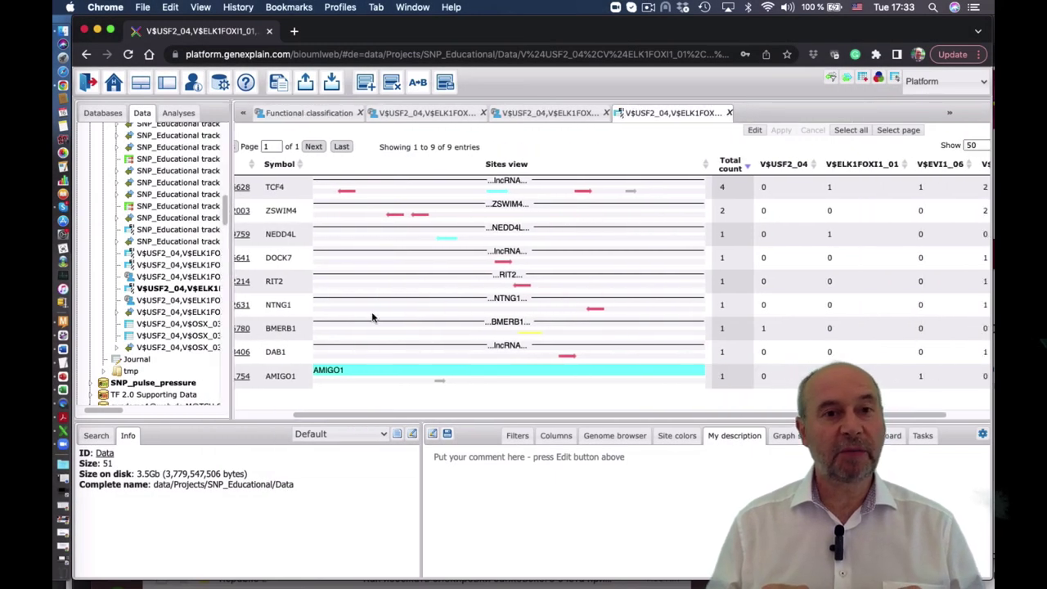
{"action": "scroll", "coordinate": [431, 418], "scroll_direction": "left", "scroll_amount": 2}
{"action": "left_click_drag", "start_coordinate": [319, 188], "coordinate": [241, 188]}
{"action": "left_click", "coordinate": [242, 188]}
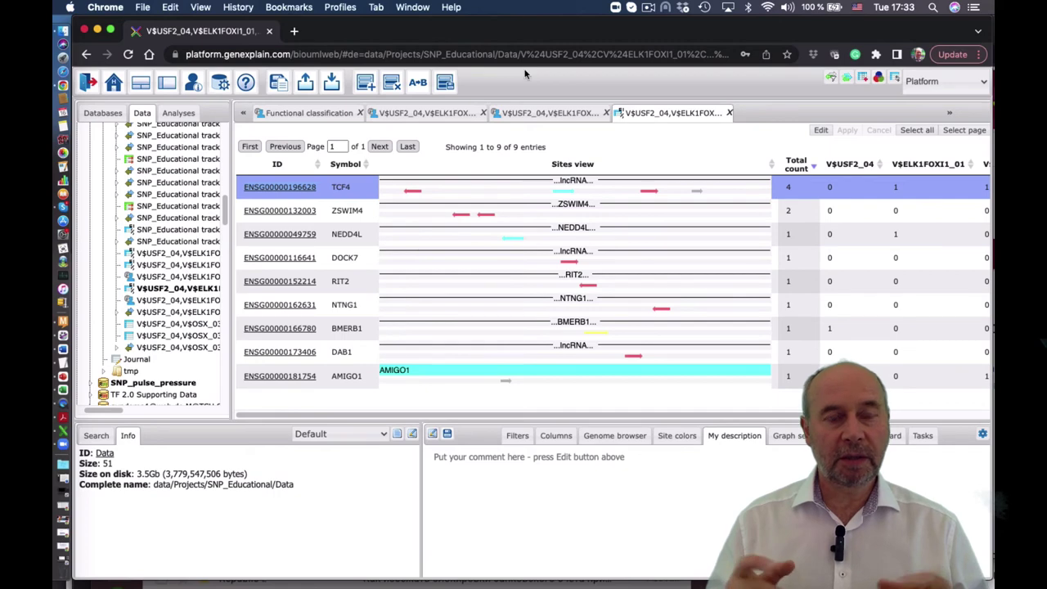
{"action": "left_click", "coordinate": [103, 114]}
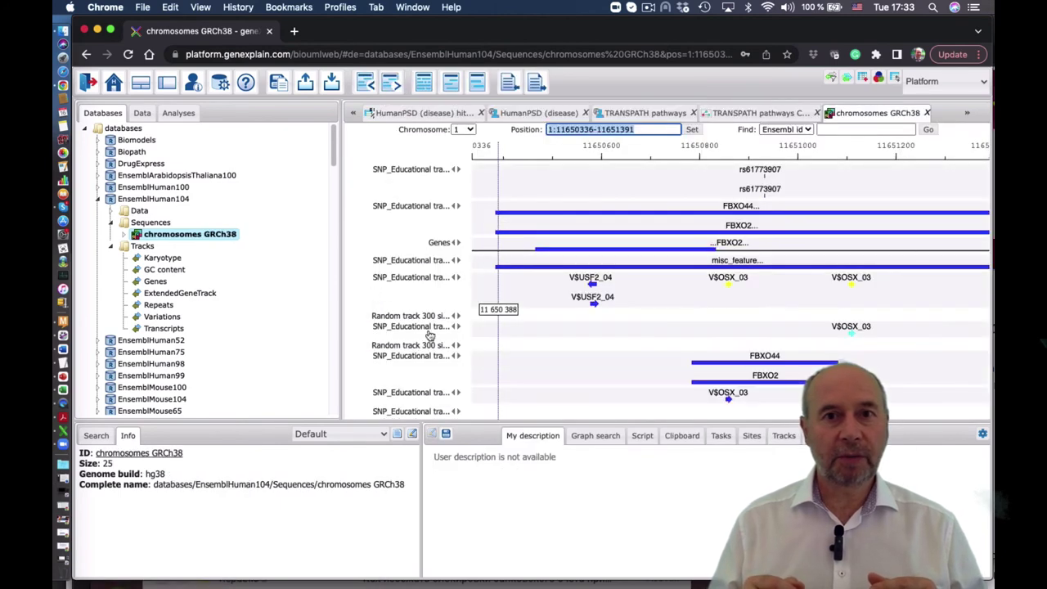
{"action": "left_click", "coordinate": [835, 130]}
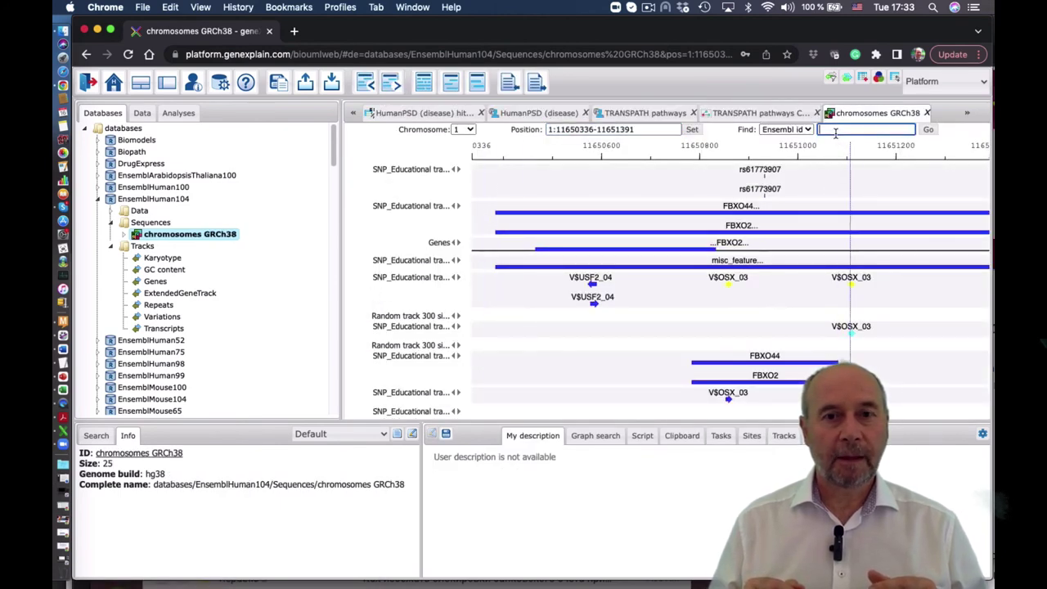
{"action": "left_click", "coordinate": [928, 130]}
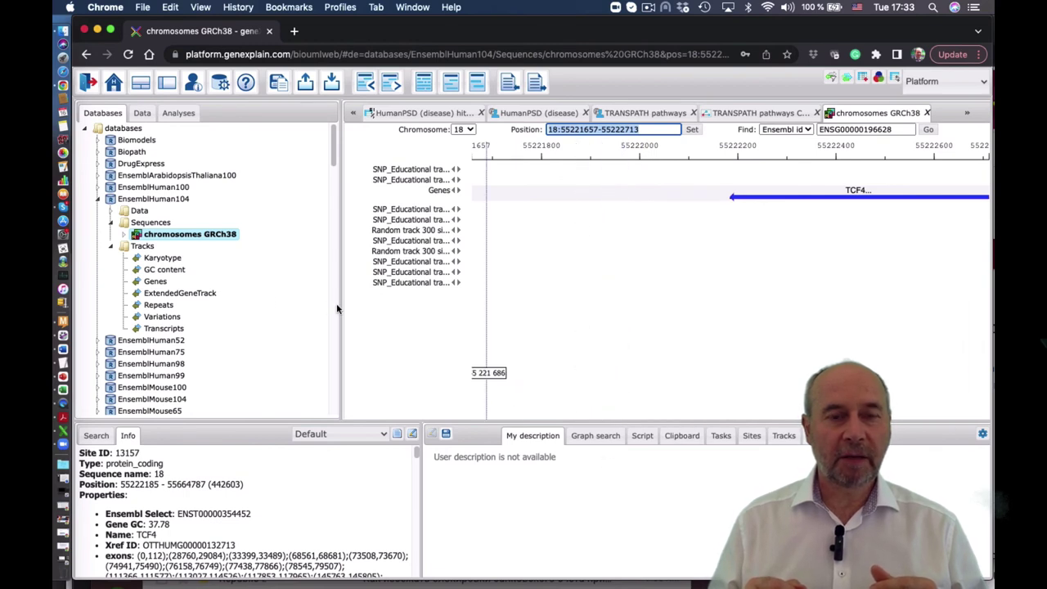
Step: Enlarge the genome view and examine the cluster of transcription factor sites around rs660010 in the TCF4 region on chromosome 18
{"action": "left_click_drag", "start_coordinate": [337, 308], "coordinate": [229, 305]}
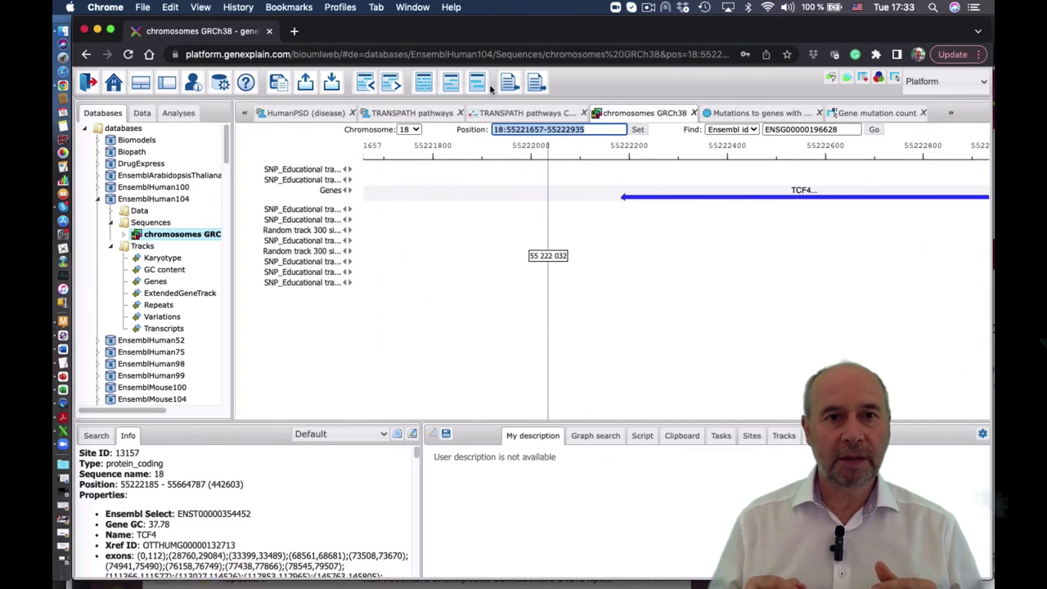
{"action": "left_click", "coordinate": [365, 82]}
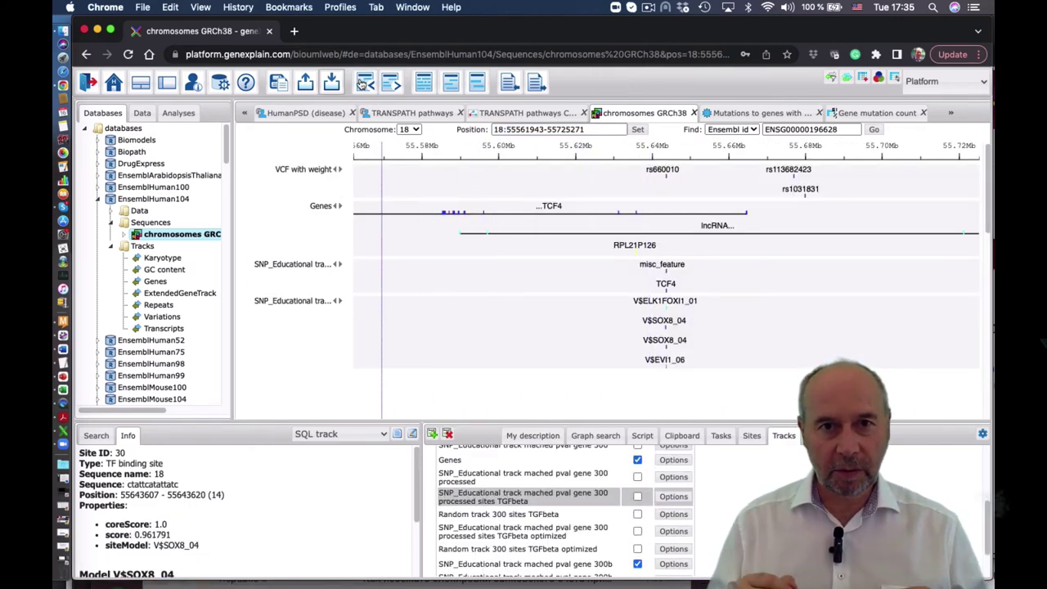
{"action": "left_click", "coordinate": [391, 84]}
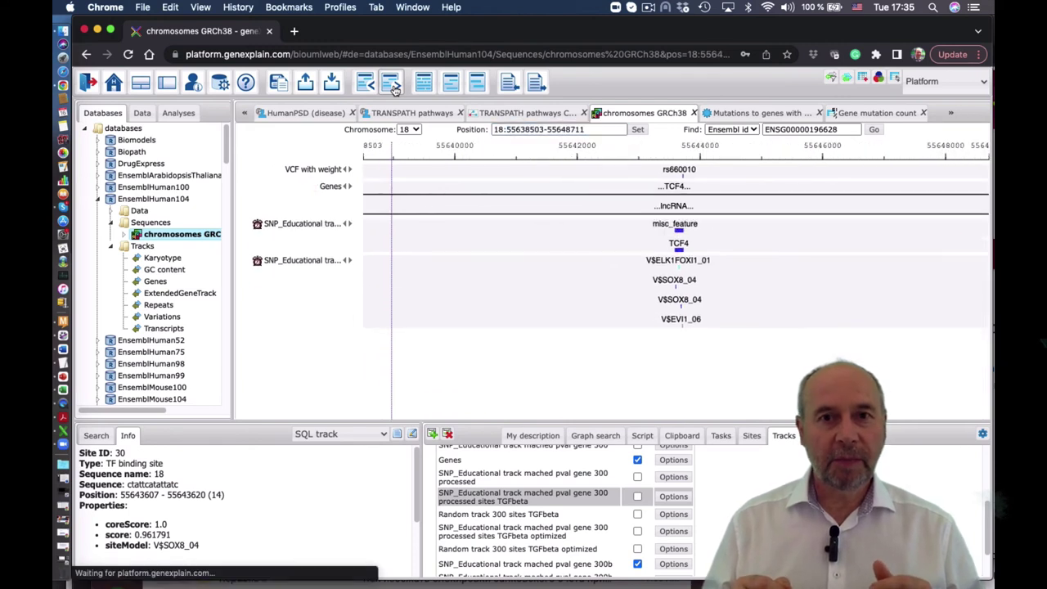
{"action": "left_click", "coordinate": [391, 83]}
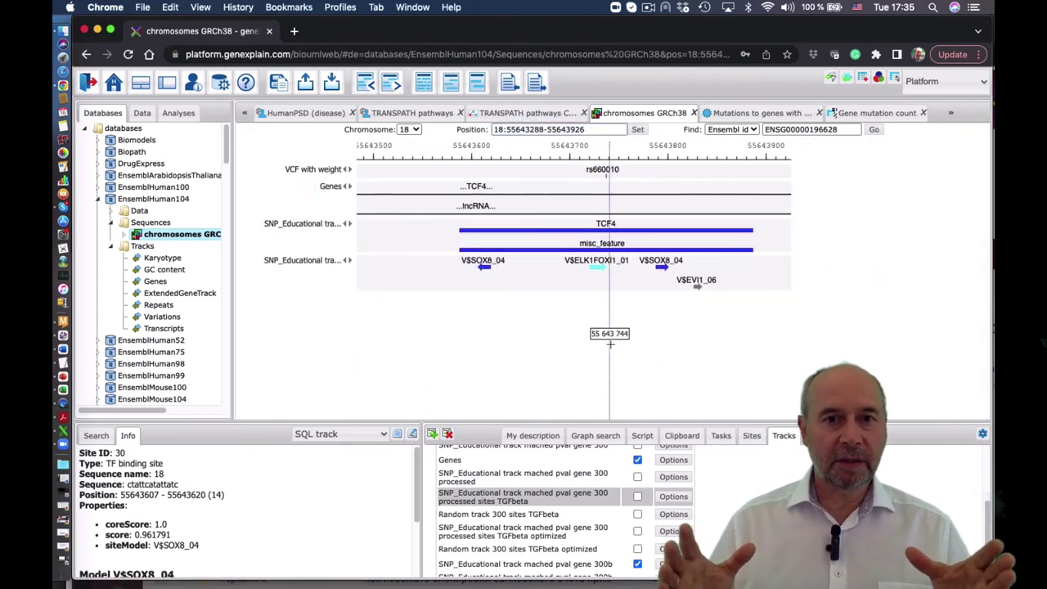
{"action": "left_click", "coordinate": [392, 84]}
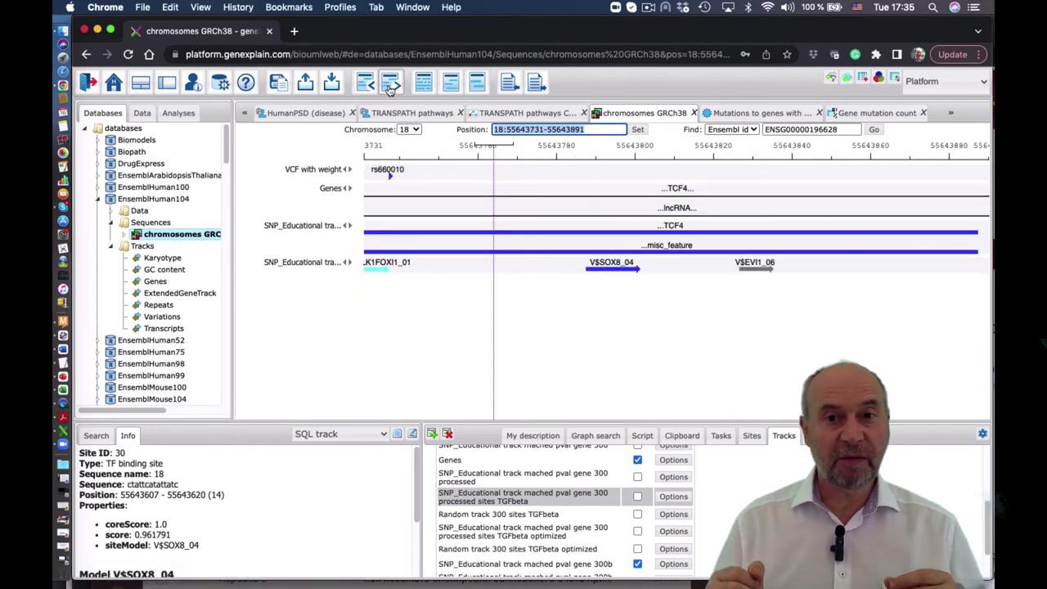
Step: Compare the position of rs660010 with the V$ELK1FOXI1_01 site at sequence level and show the variation's properties
{"action": "left_click_drag", "start_coordinate": [442, 327], "coordinate": [642, 327]}
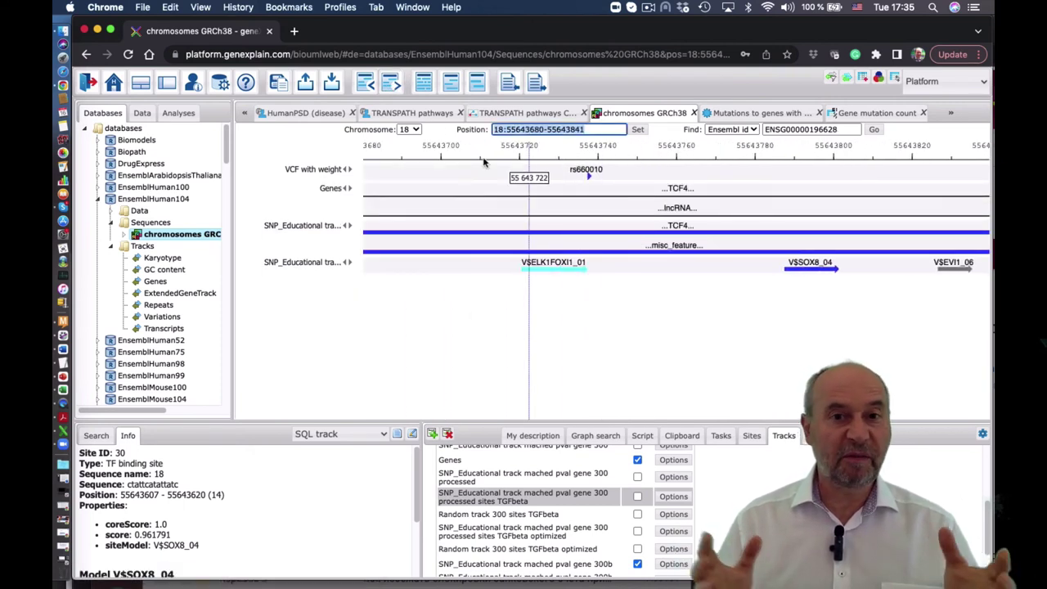
{"action": "scroll", "coordinate": [484, 162], "scroll_direction": "up", "scroll_amount": 1}
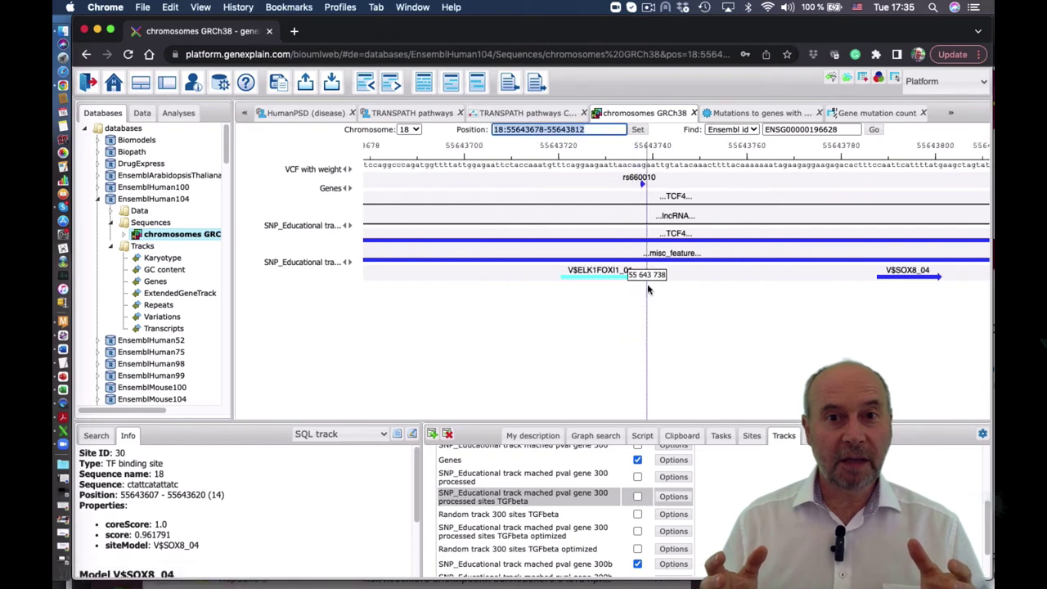
{"action": "left_click", "coordinate": [642, 188]}
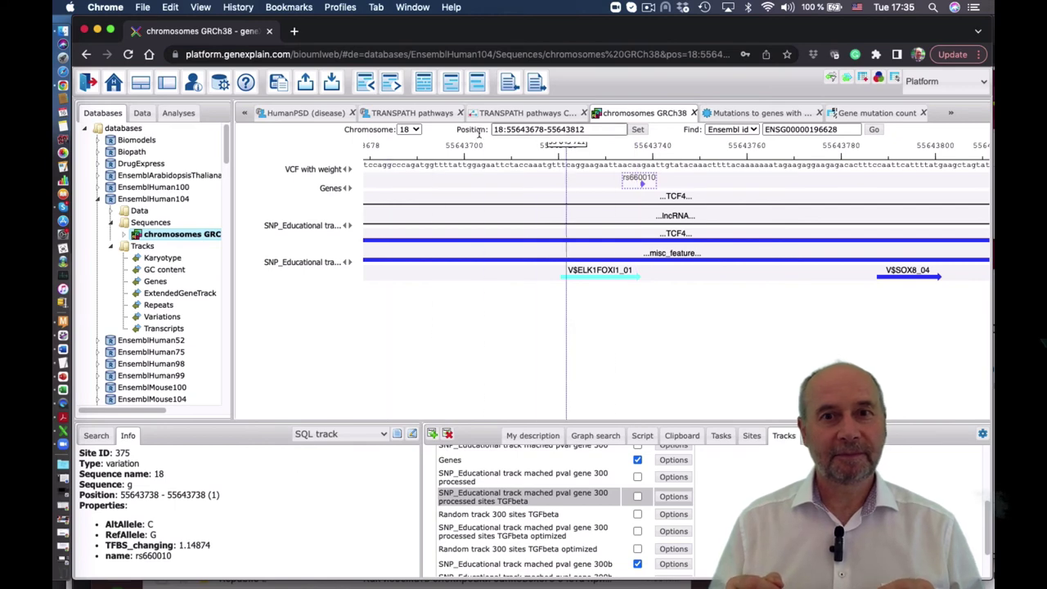
{"action": "left_click", "coordinate": [365, 84]}
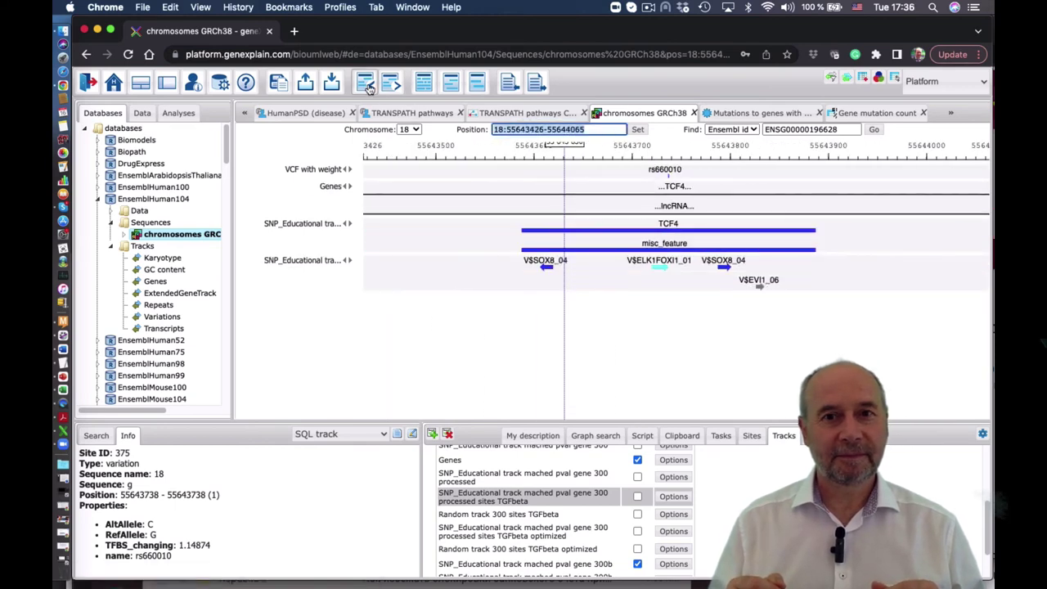